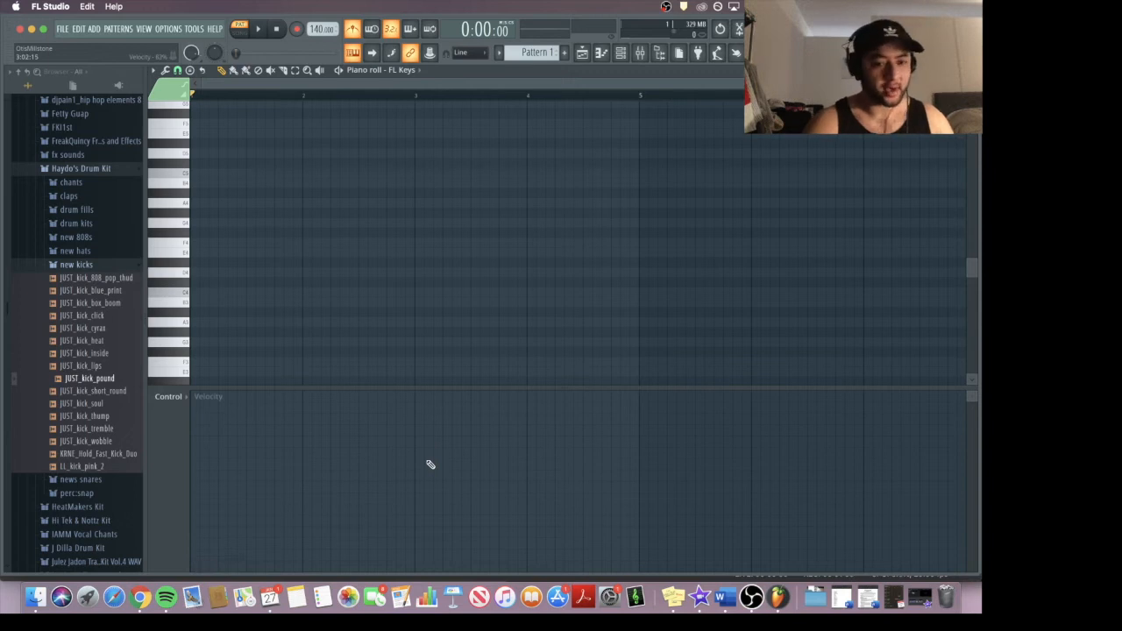
# Show the channel rack, view the FL Keys instrument settings, and close the instrument window.
pyautogui.click(620, 52)
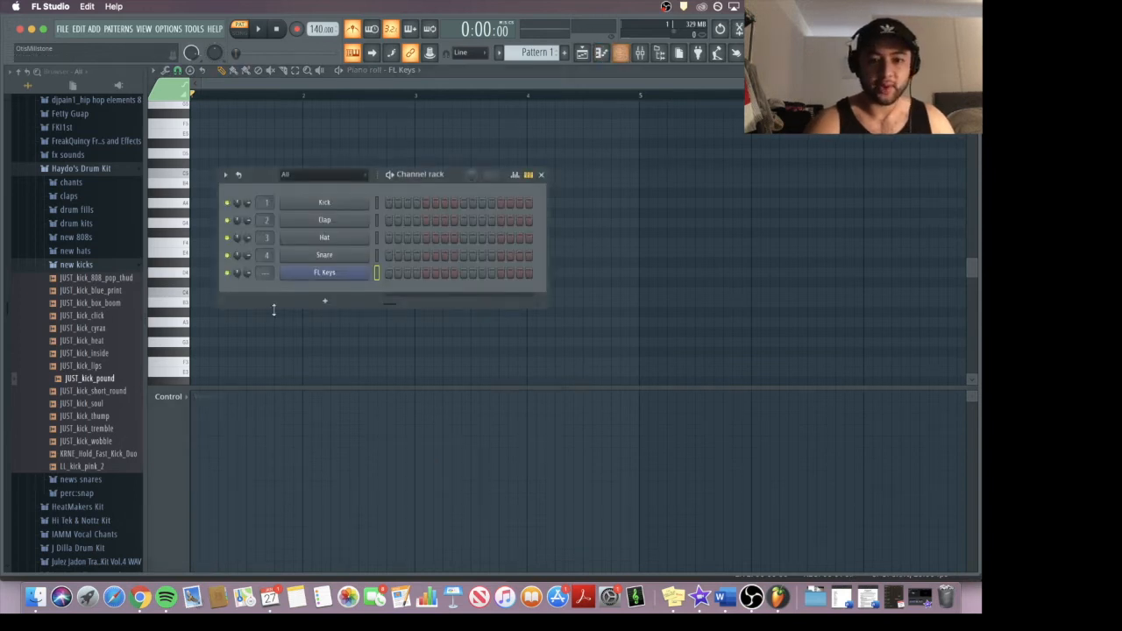
pyautogui.click(334, 277)
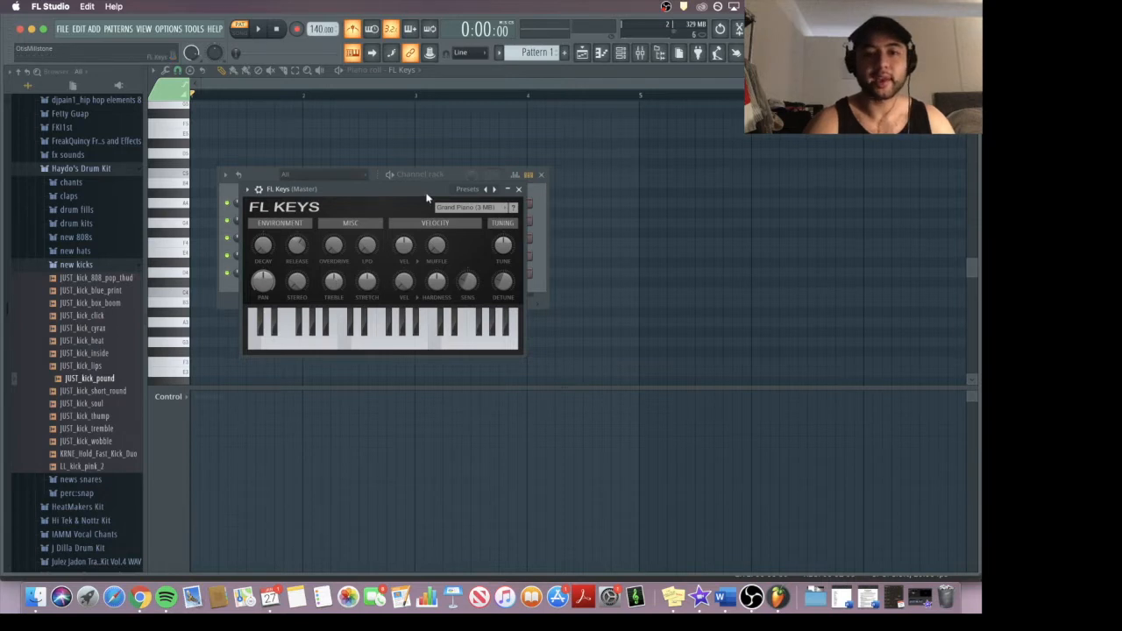
pyautogui.click(518, 188)
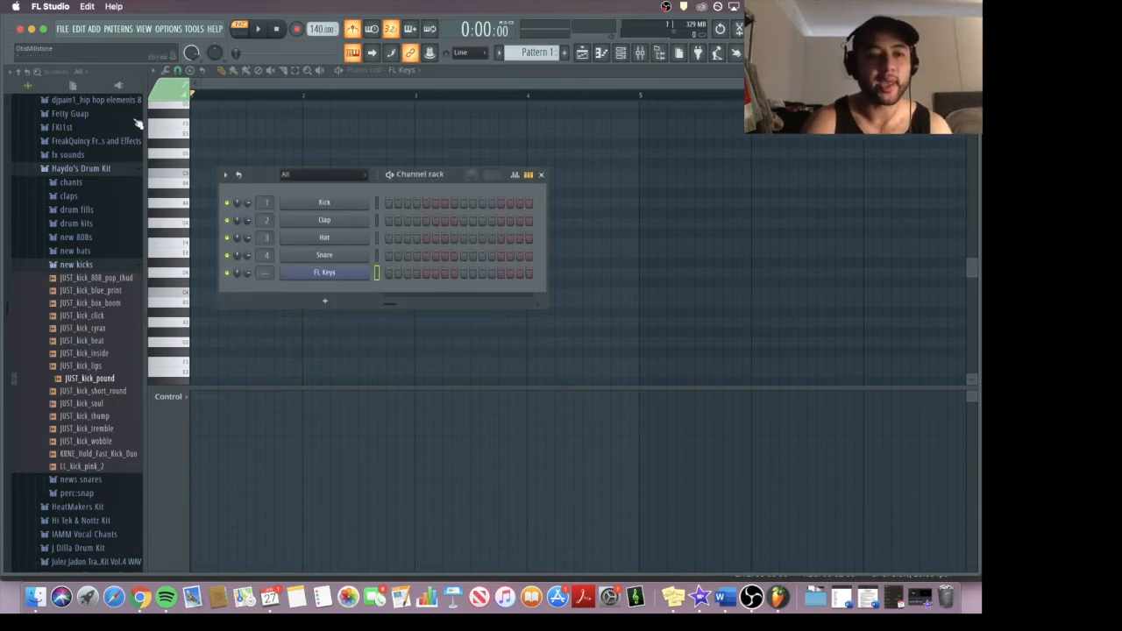
# Look at the piano roll's helper options, including scale highlighting.
pyautogui.click(152, 71)
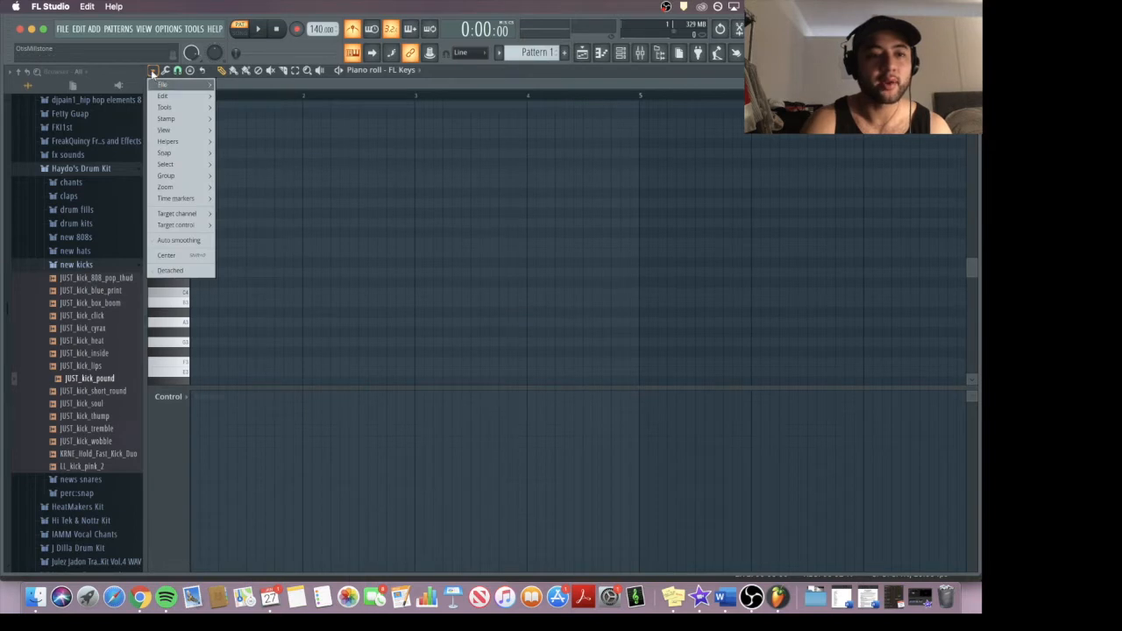
pyautogui.moveTo(203, 146)
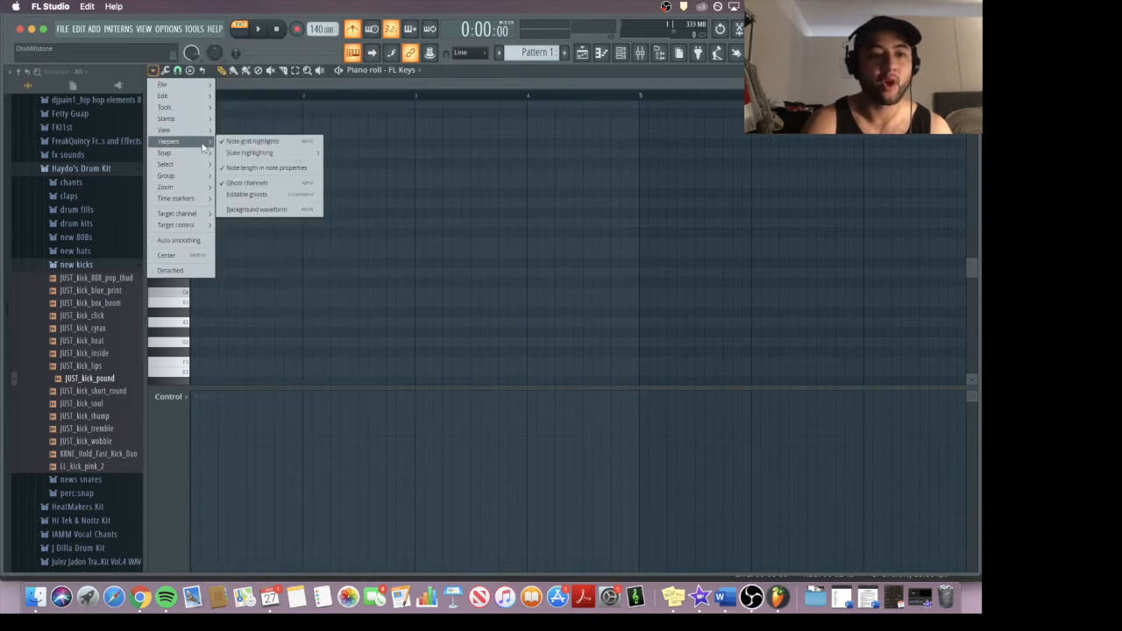
pyautogui.moveTo(251, 154)
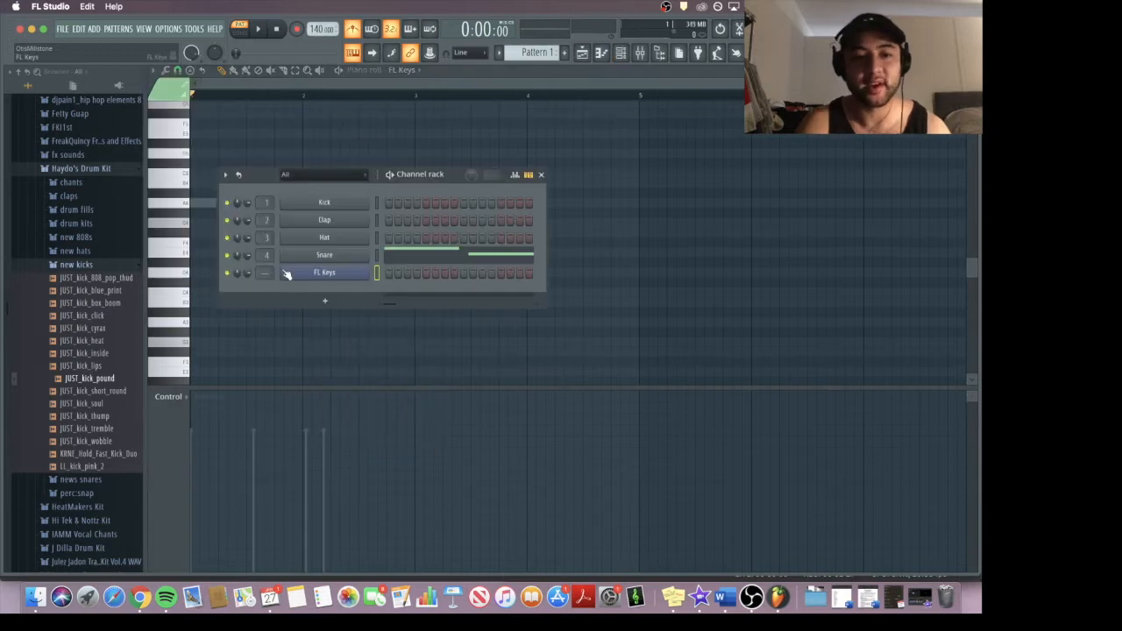
# In the FL Keys piano roll, add one-bar chords: G4, B4, D5 in bar 1 and C5, E5, G5 in bar 2.
pyautogui.rightClick(290, 259)
pyautogui.click(485, 256)
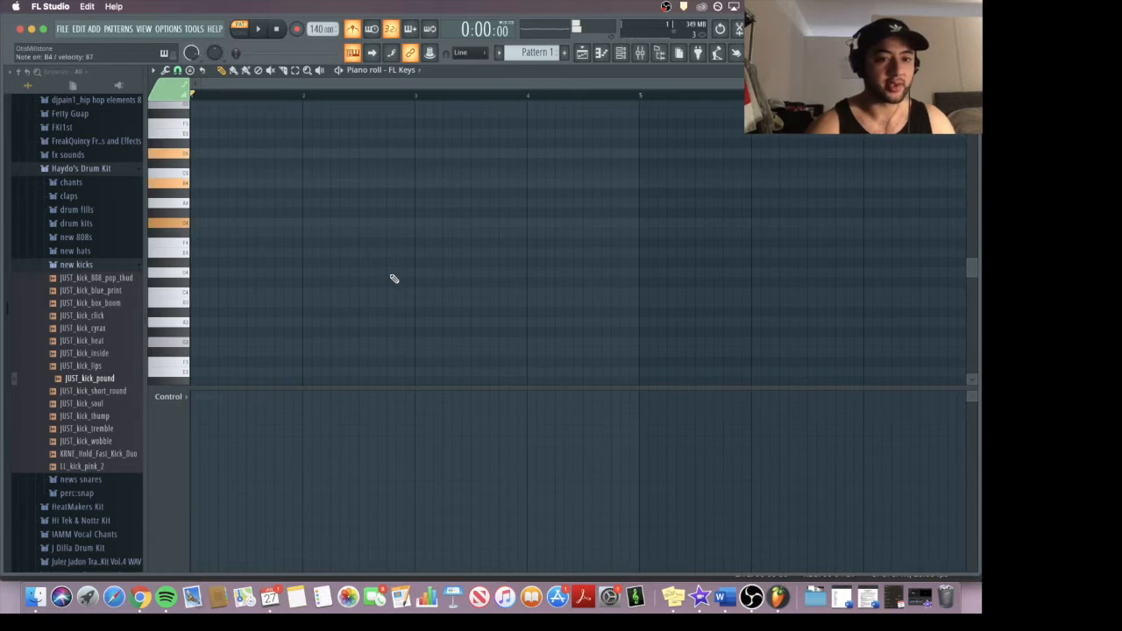
pyautogui.click(200, 224)
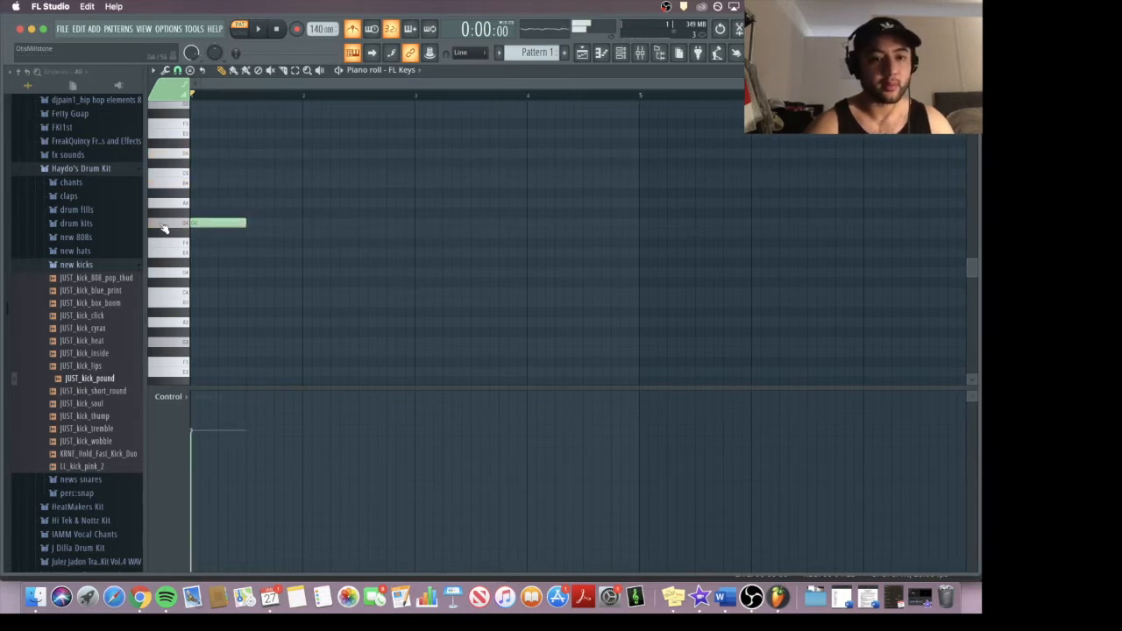
pyautogui.click(202, 183)
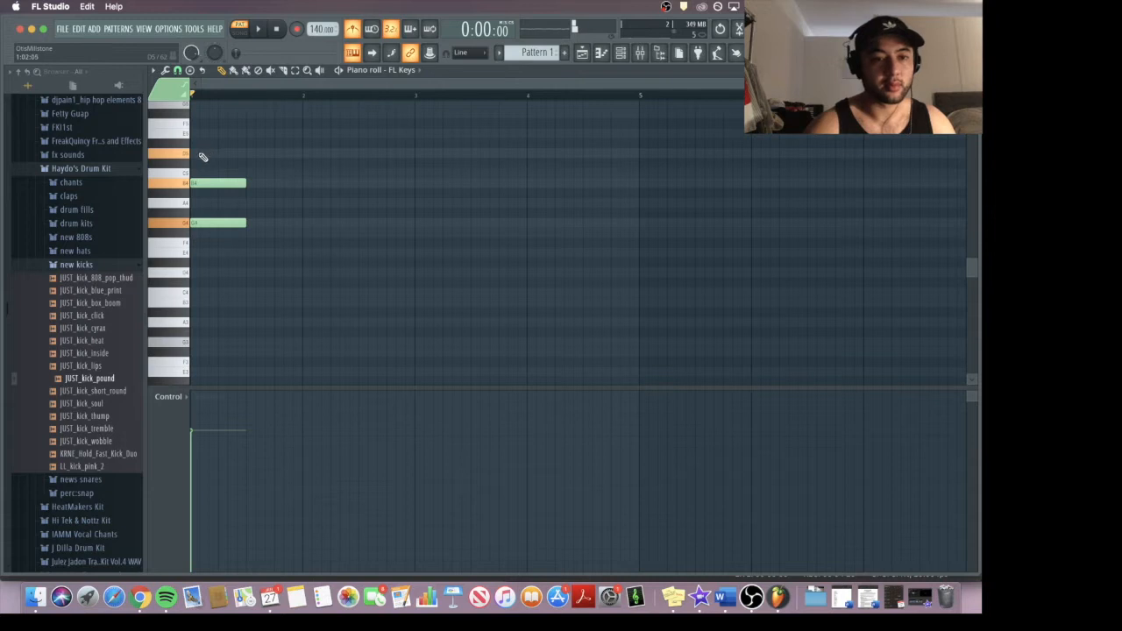
pyautogui.click(201, 156)
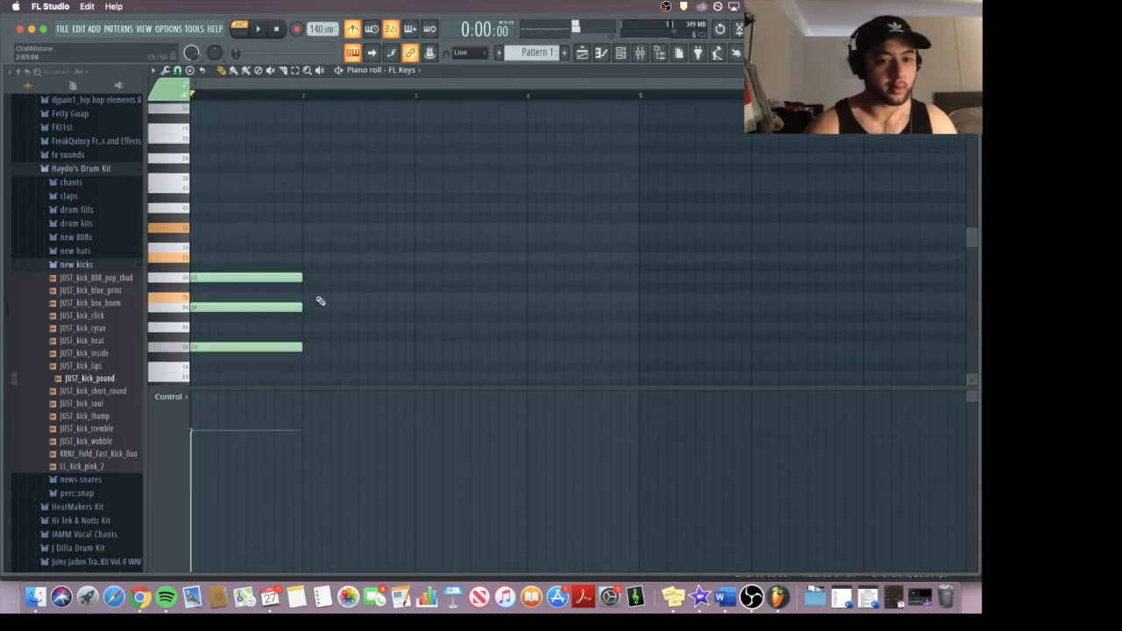
pyautogui.click(307, 298)
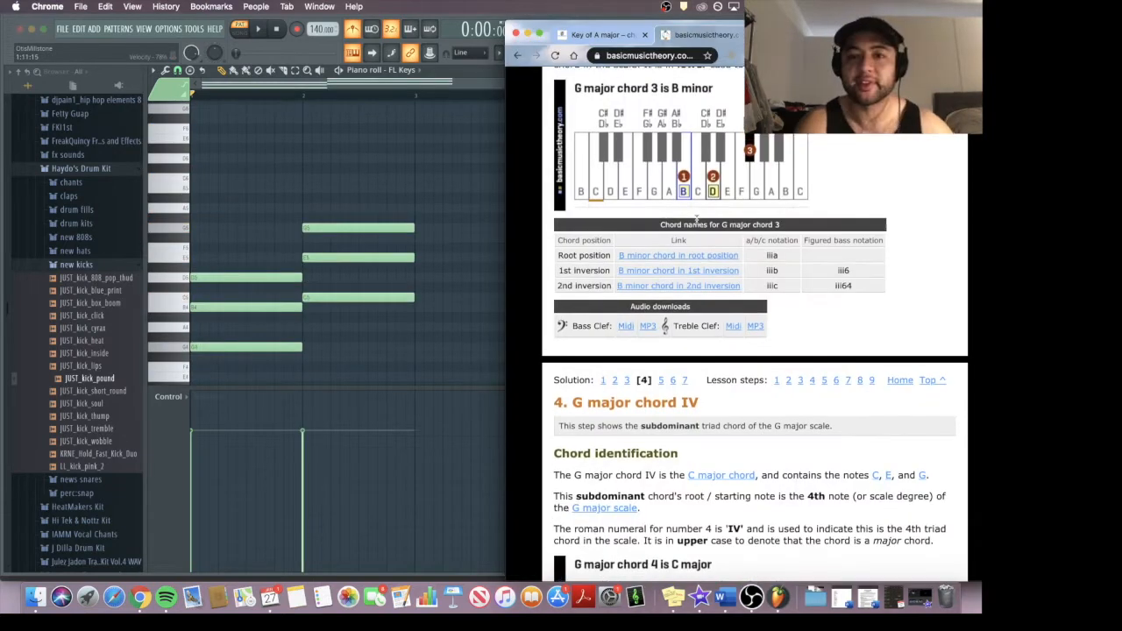
# Check the notes of G major chord IV on the basicmusictheory page in Chrome, and play back the two chords in FL Studio.
pyautogui.scroll(3, 696, 224)
pyautogui.scroll(-5, 697, 223)
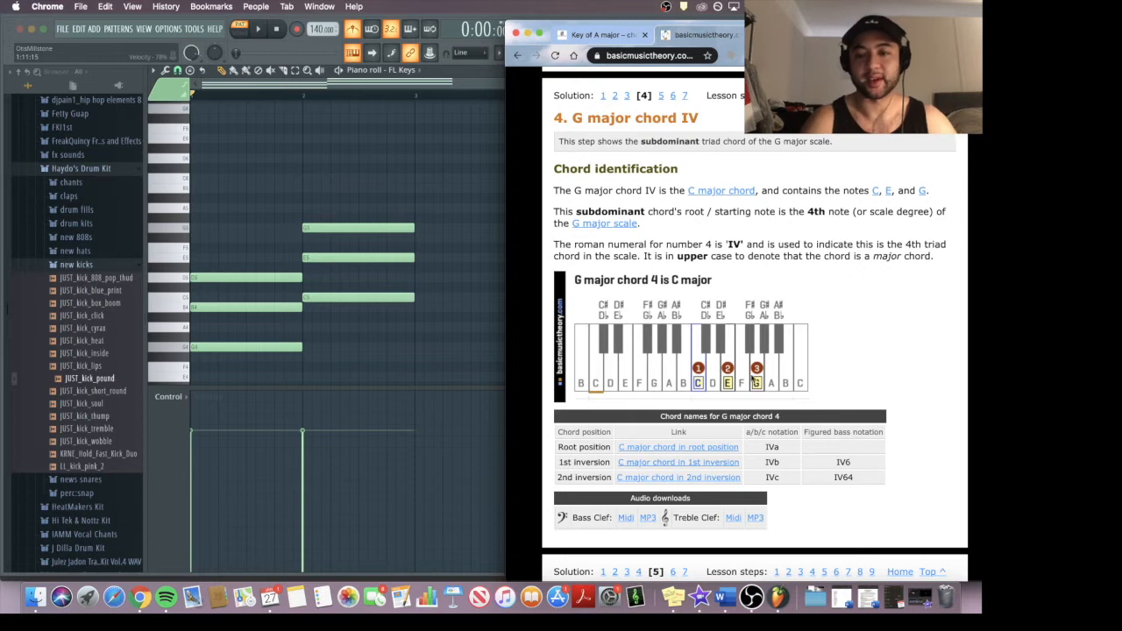
pyautogui.click(349, 85)
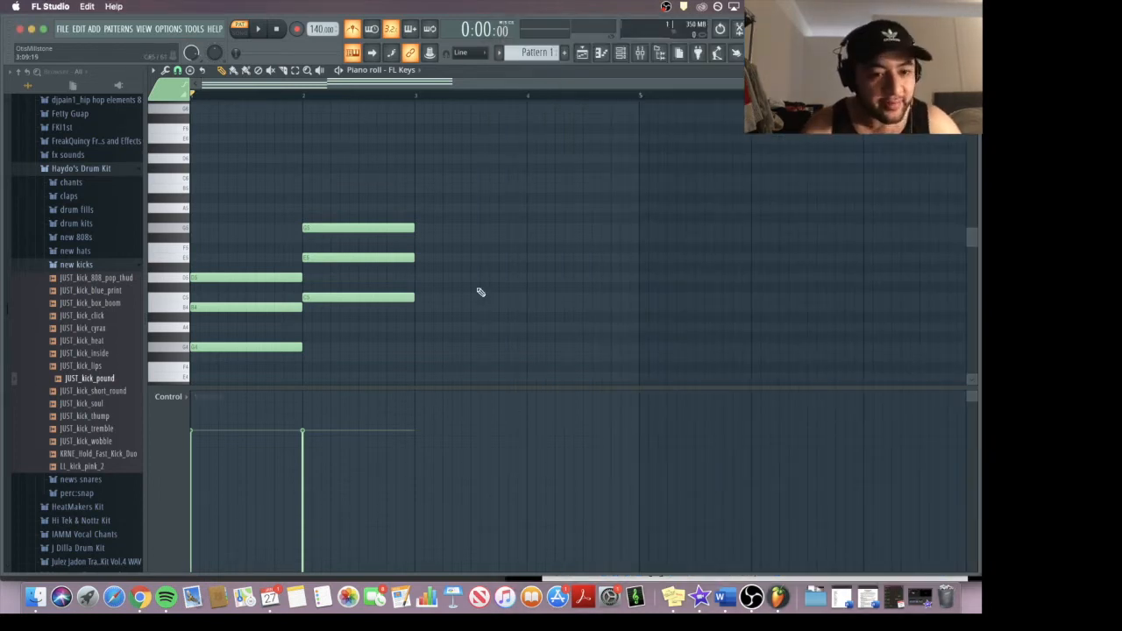
pyautogui.press('space')
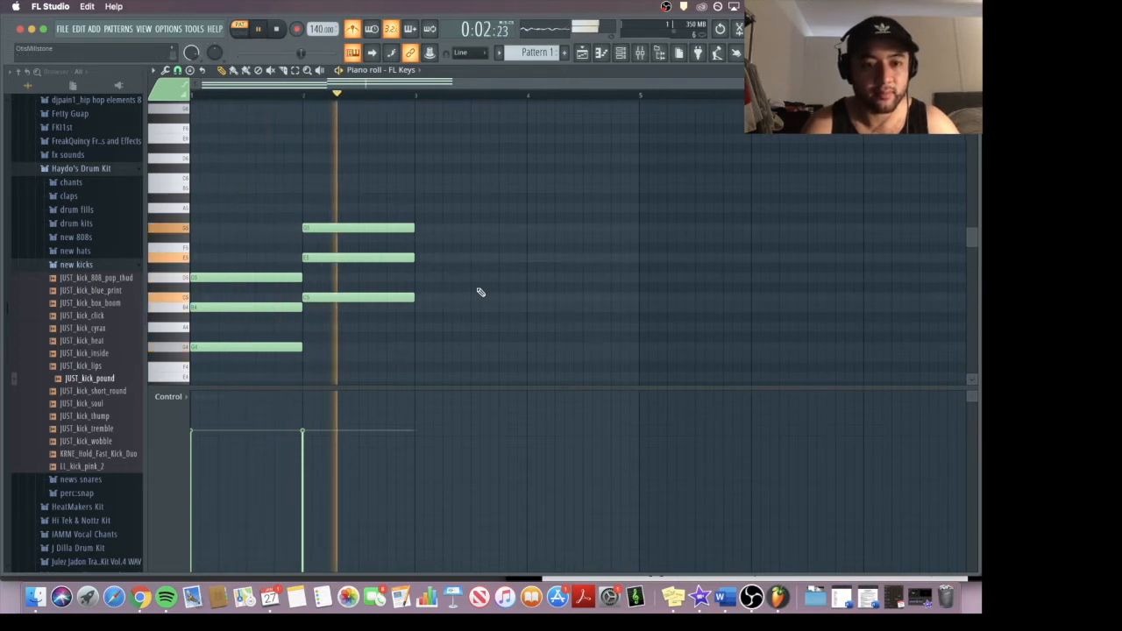
pyautogui.press('space')
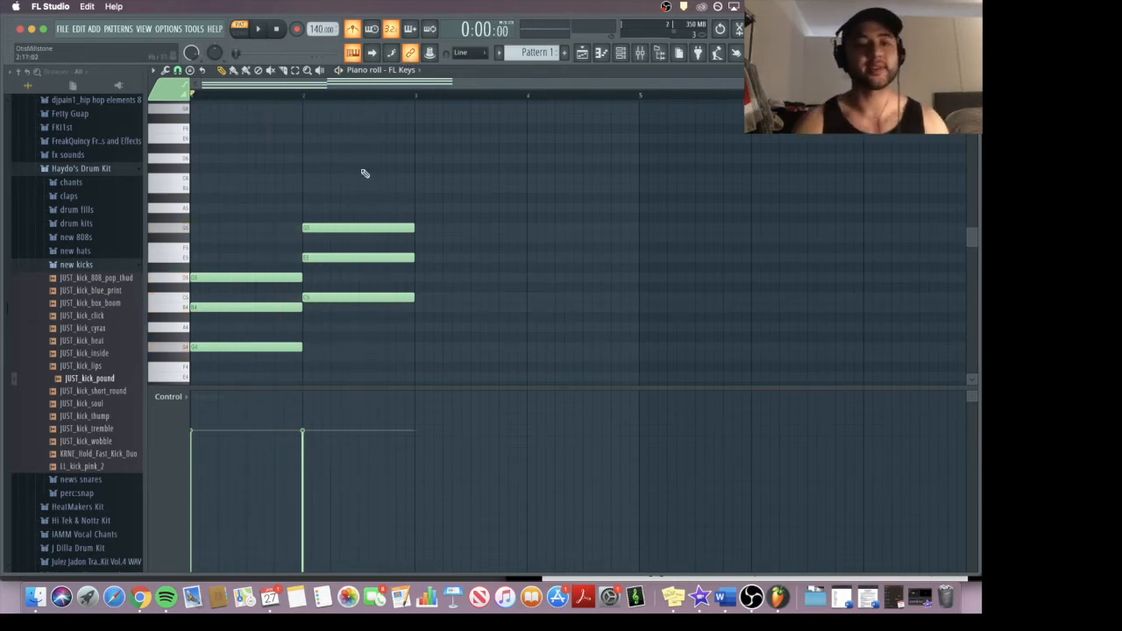
# Move the three notes of the C major chord from bar 2 to bar 3 and play back the pattern.
pyautogui.moveTo(358, 295); pyautogui.dragTo(469, 296)
pyautogui.moveTo(331, 258); pyautogui.dragTo(450, 255)
pyautogui.moveTo(356, 231); pyautogui.dragTo(462, 230)
pyautogui.press('space')
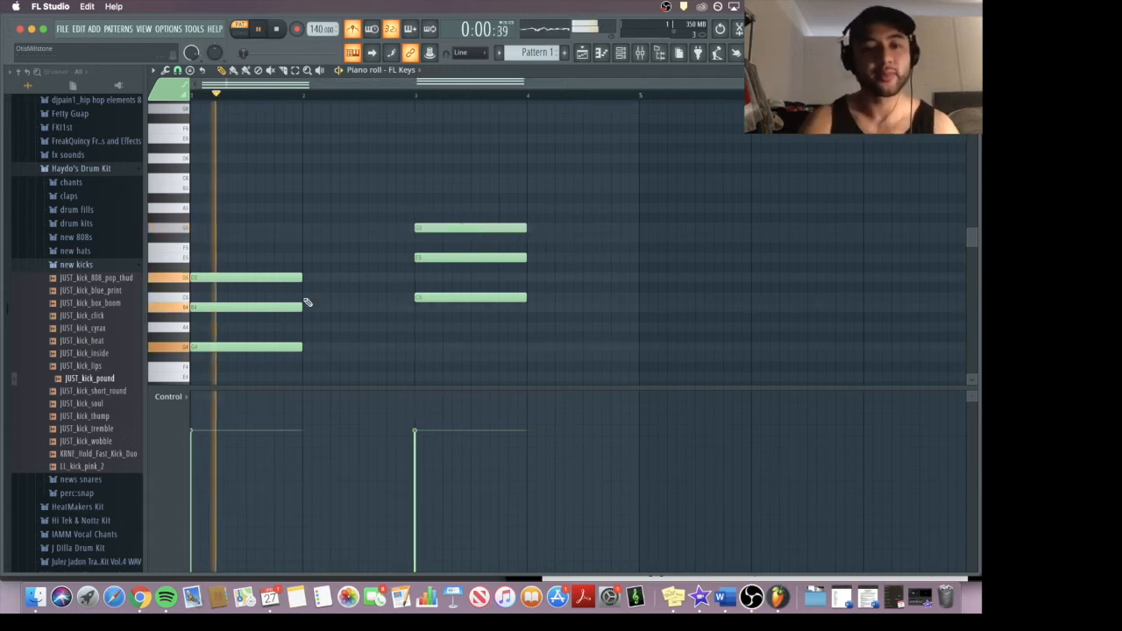
# Add a one-bar F#4 note in bar 2 and look up G major chord 7 on the music theory page in Chrome.
pyautogui.moveTo(302, 357); pyautogui.dragTo(302, 357)
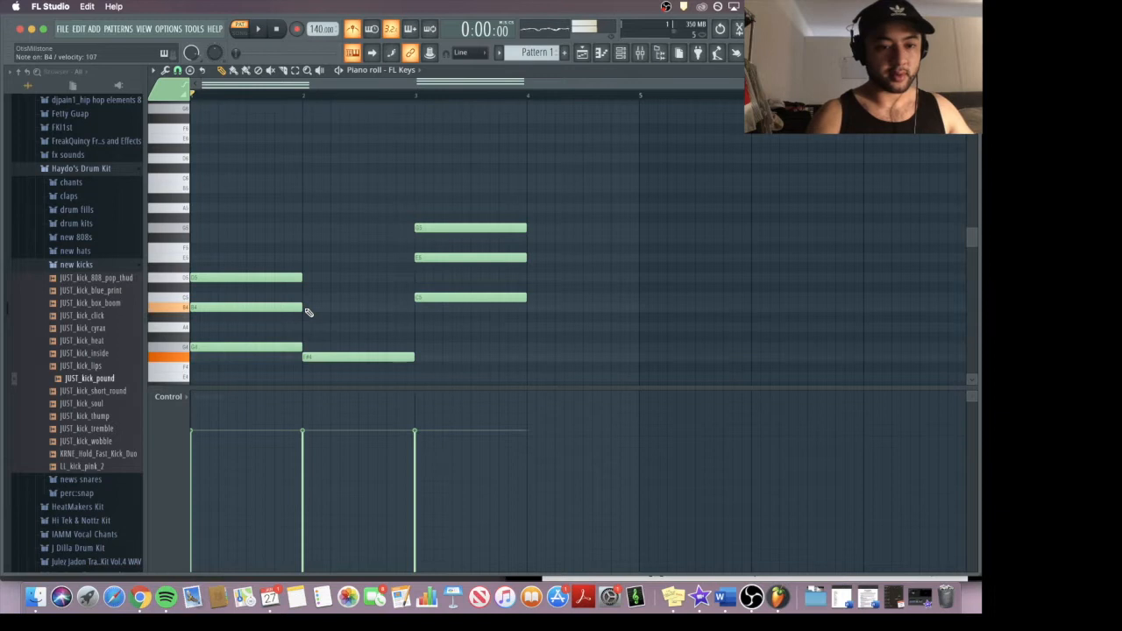
pyautogui.click(138, 598)
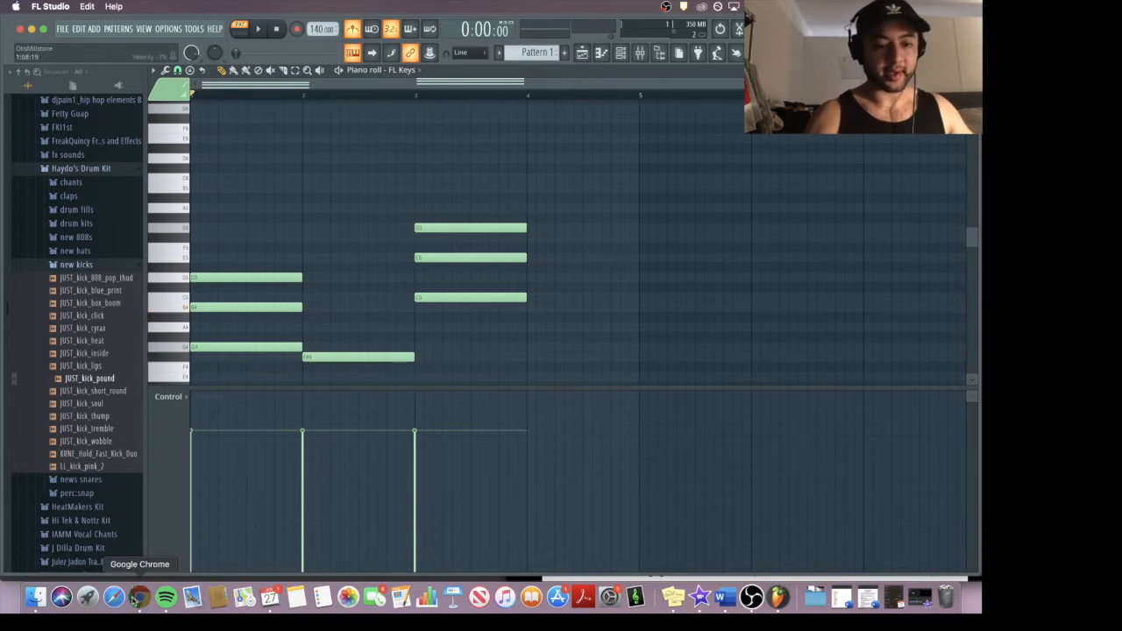
pyautogui.scroll(-5, 876, 394)
pyautogui.scroll(5, 843, 359)
pyautogui.scroll(5, 843, 359)
pyautogui.scroll(-15, 843, 360)
pyautogui.scroll(-10, 843, 359)
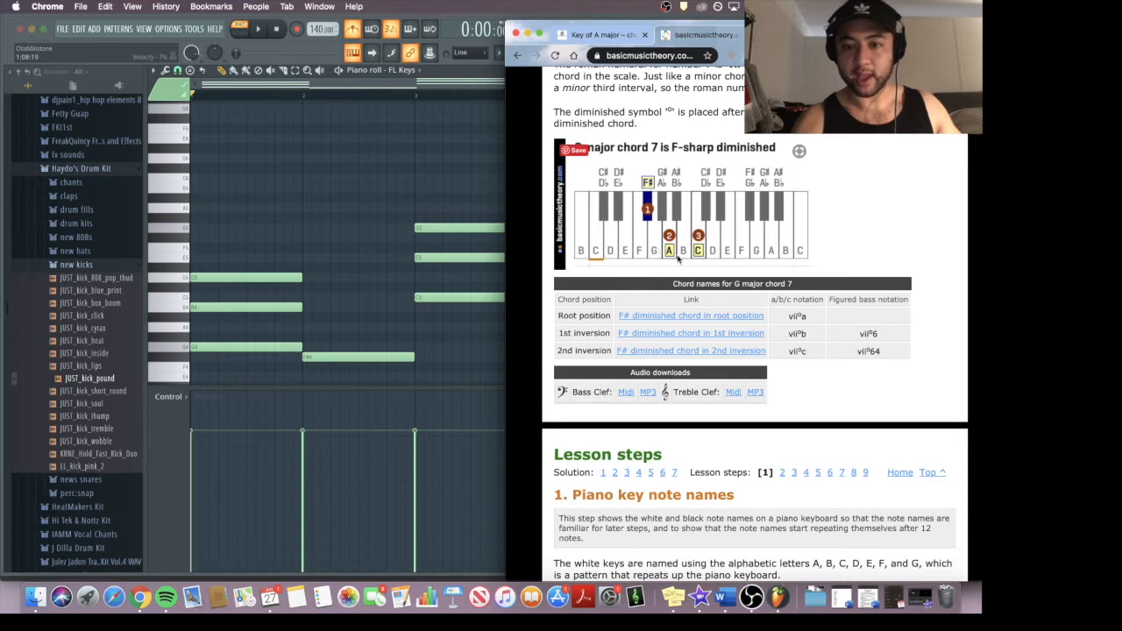
# Back in FL Studio, add A4 and C5 above the F#4 in bar 2 to form the F# diminished chord, aligned to the bar start.
pyautogui.click(305, 331)
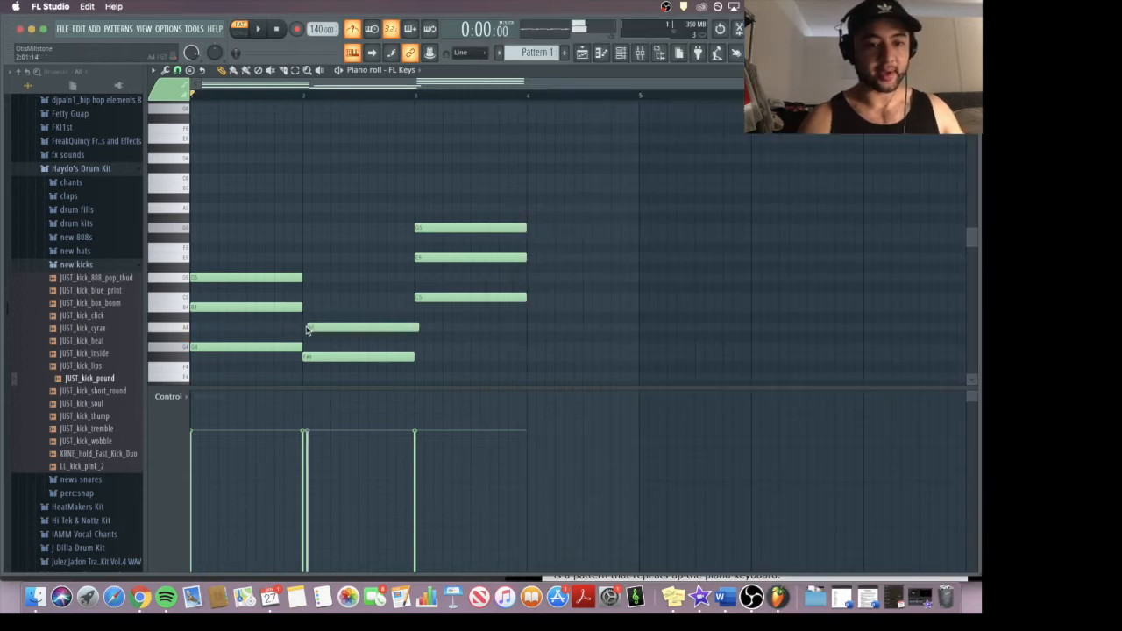
pyautogui.moveTo(342, 316); pyautogui.dragTo(351, 328)
pyautogui.click(356, 330)
# Play back the three-chord progression several times.
pyautogui.press('space')
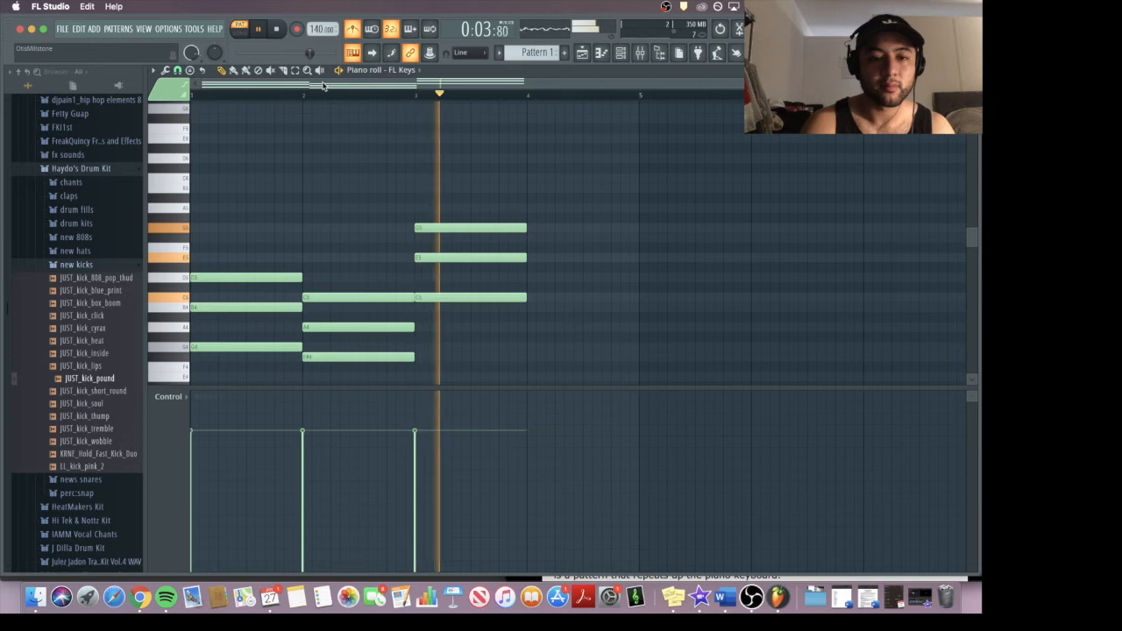
pyautogui.press('space')
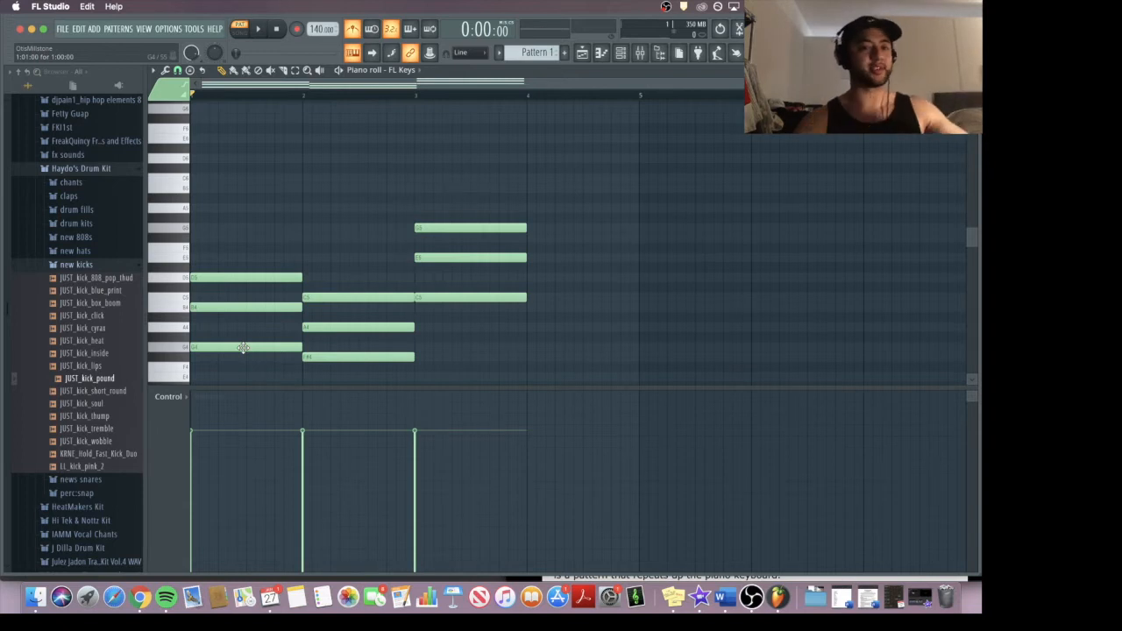
pyautogui.press('space')
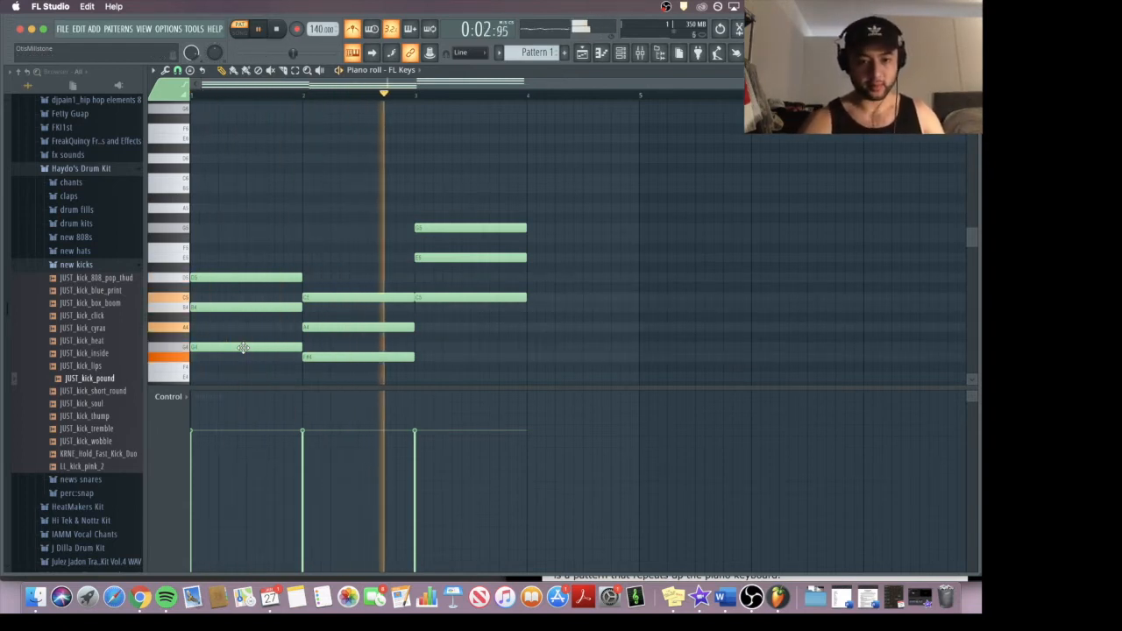
pyautogui.press('space')
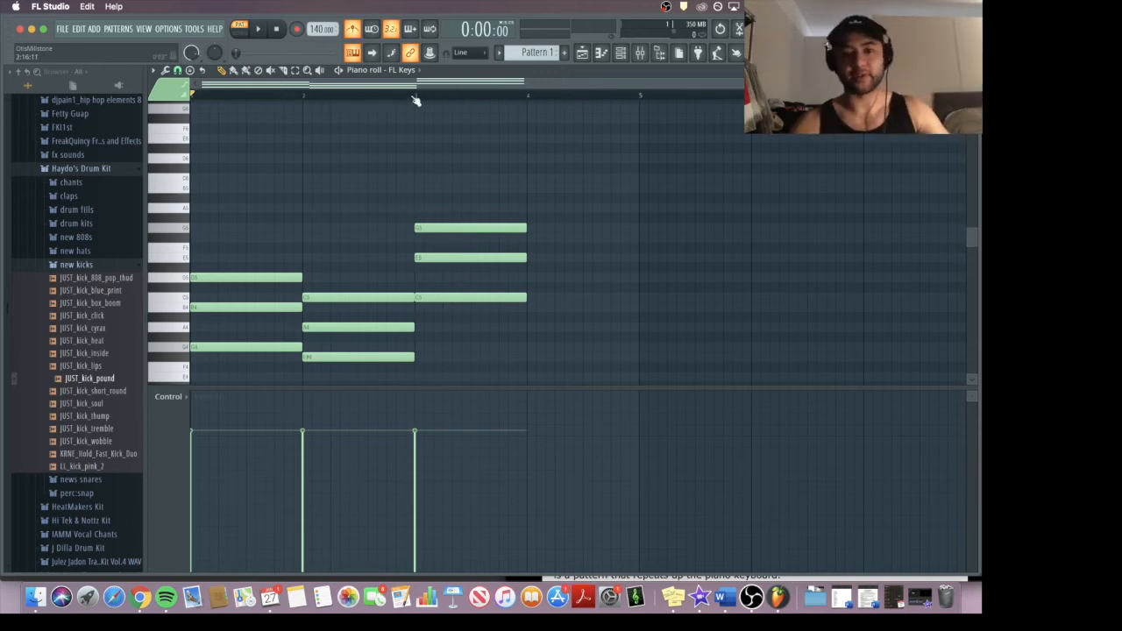
pyautogui.press('space')
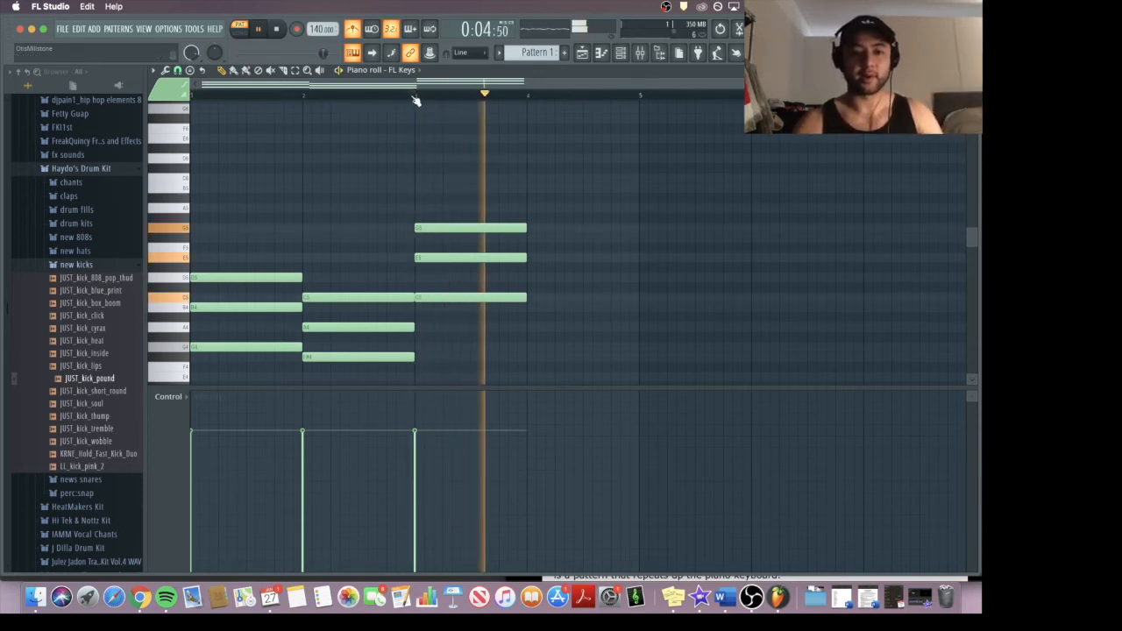
pyautogui.press('space')
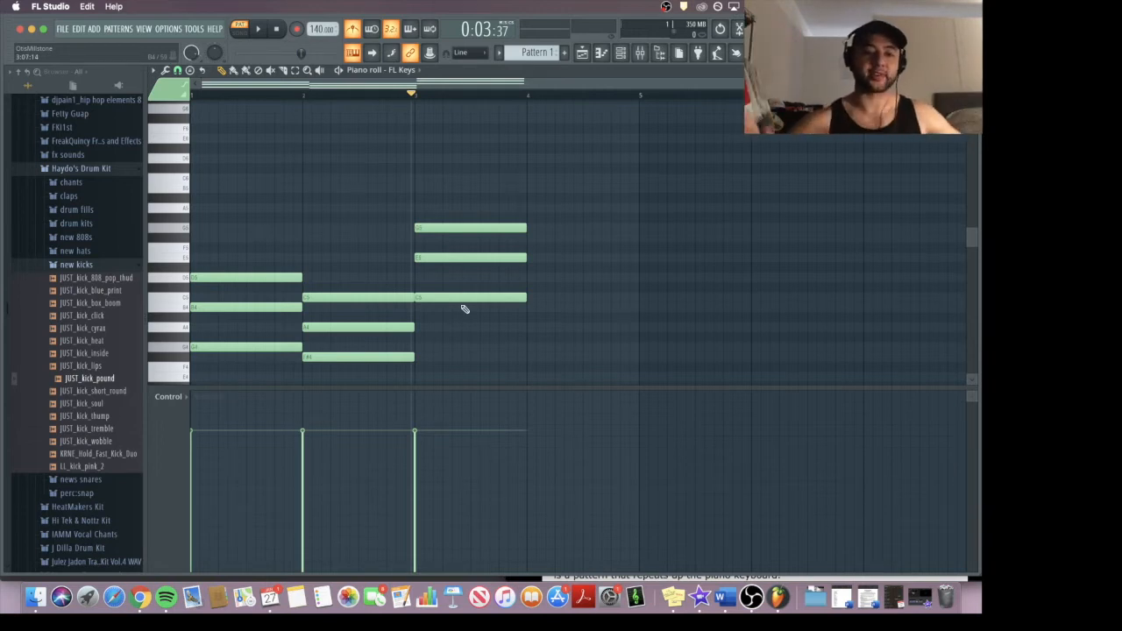
# Add a one-bar G major chord (G4, B4, D5) in bar 4 and play back the four-bar progression.
pyautogui.click(531, 349)
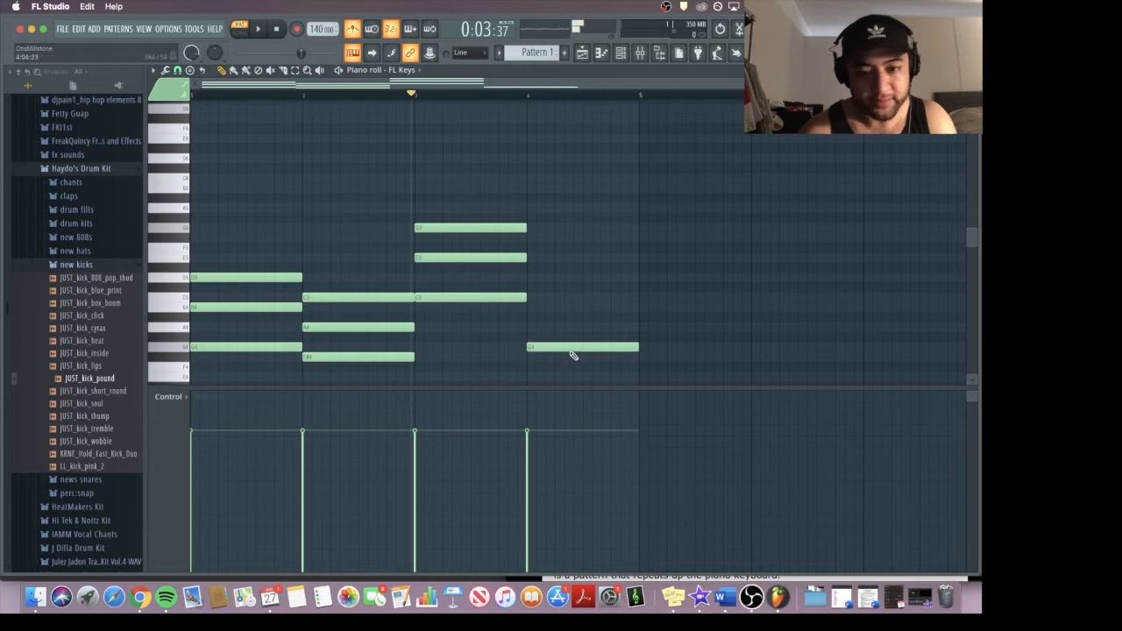
pyautogui.click(530, 306)
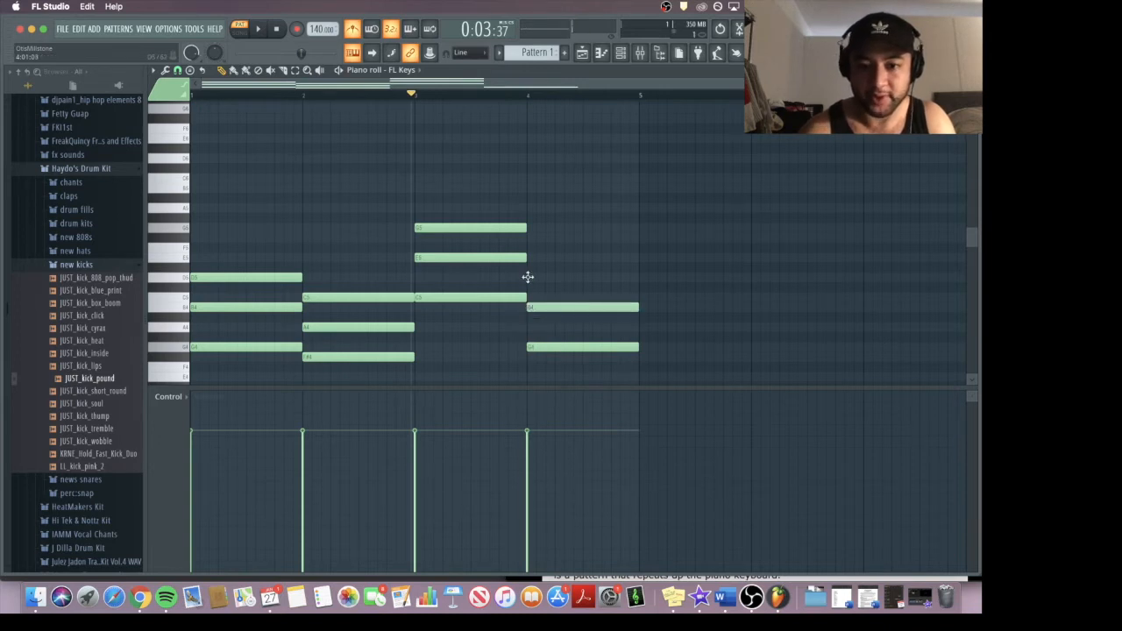
pyautogui.click(530, 278)
pyautogui.moveTo(572, 279); pyautogui.dragTo(570, 279)
pyautogui.press('space')
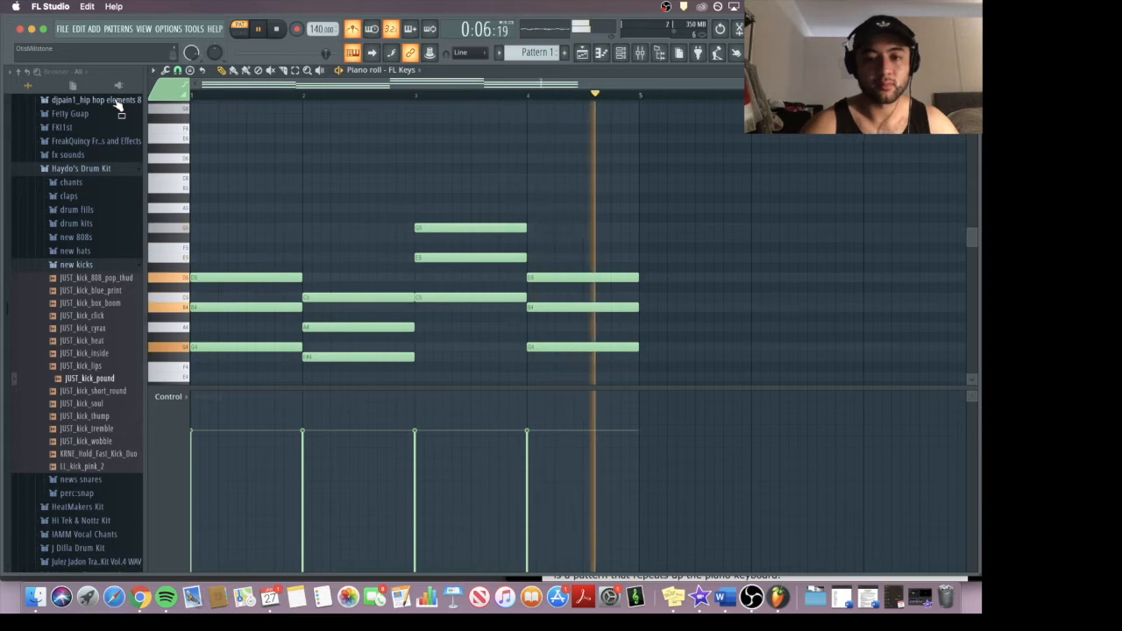
pyautogui.press('space')
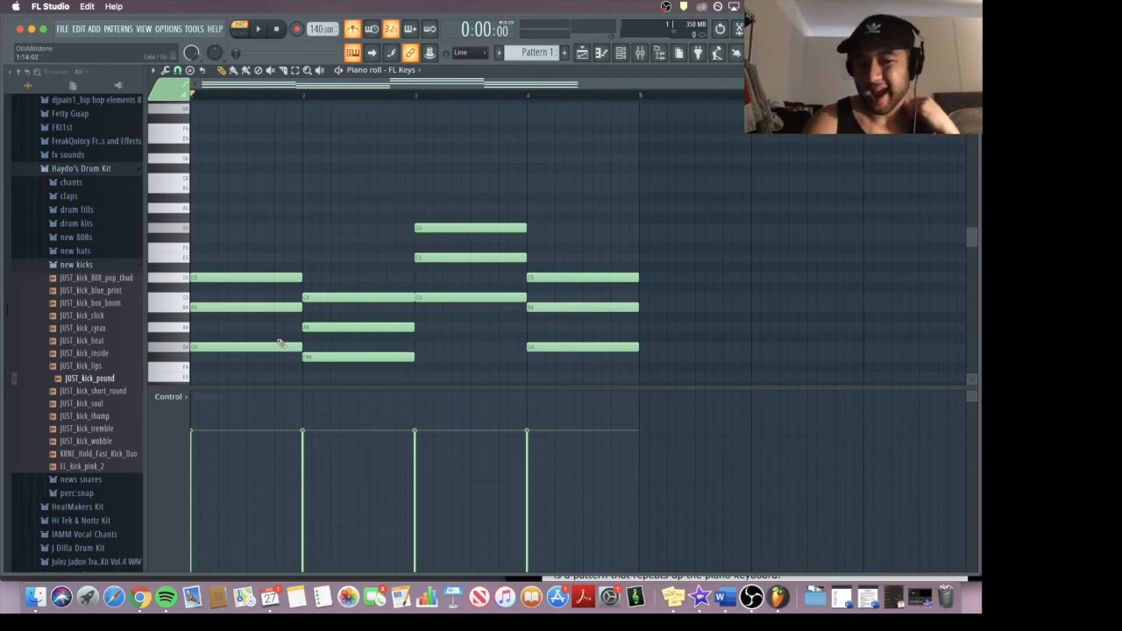
# Add bass notes G3, F#3, C4 and G3 an octave below the chord roots in bars 1 to 4, and play back the pattern.
pyautogui.scroll(-6, 237, 362)
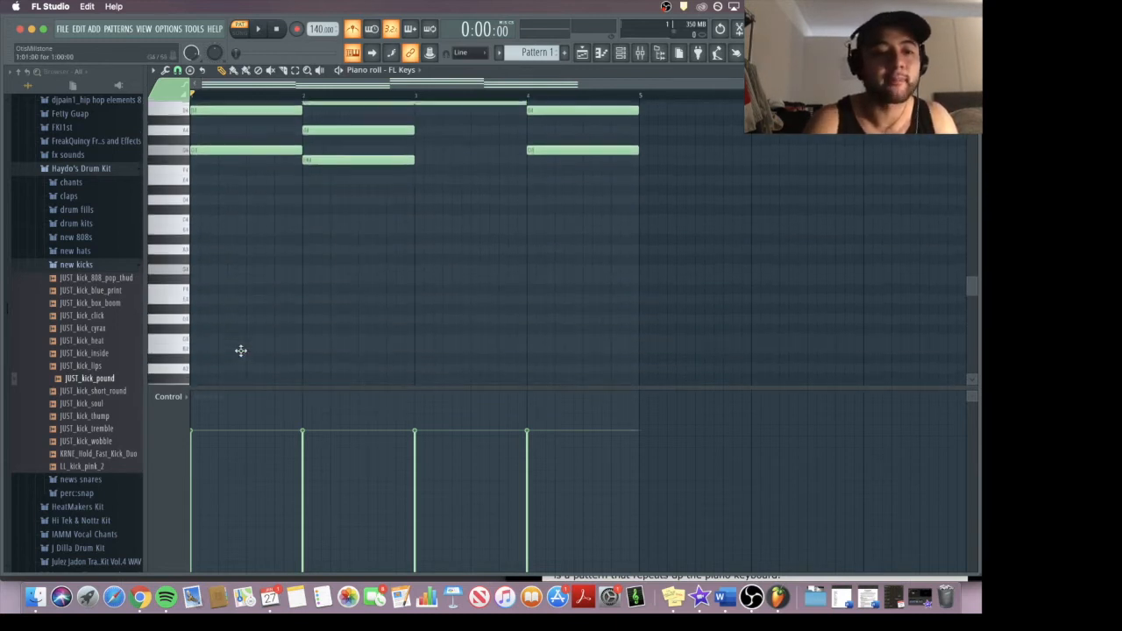
pyautogui.click(200, 267)
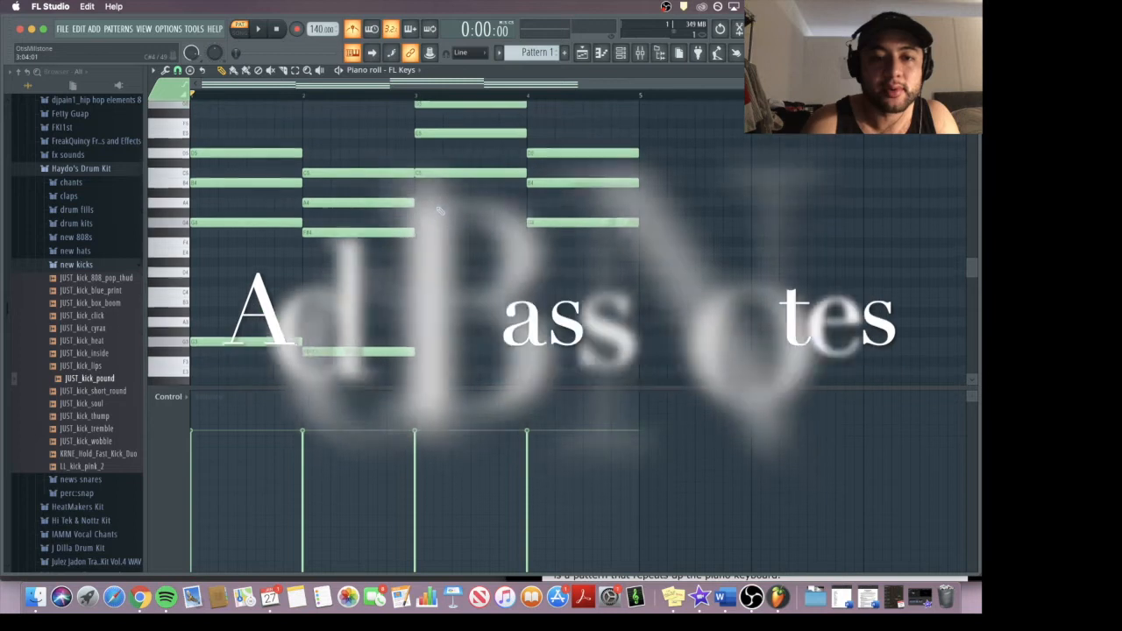
pyautogui.click(438, 293)
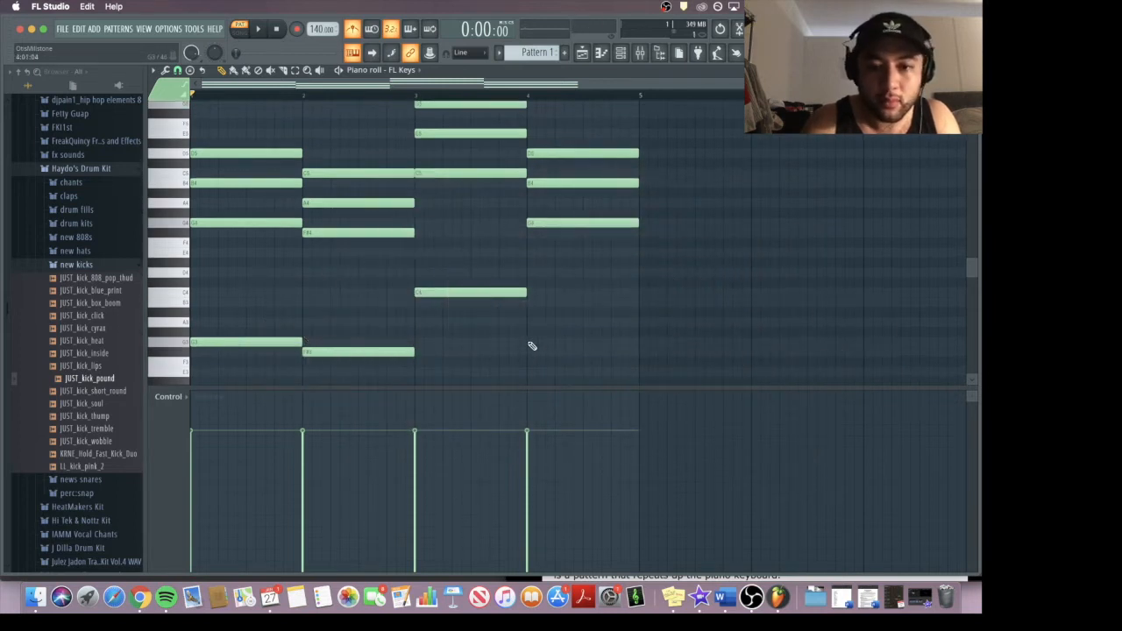
pyautogui.click(531, 344)
pyautogui.press('space')
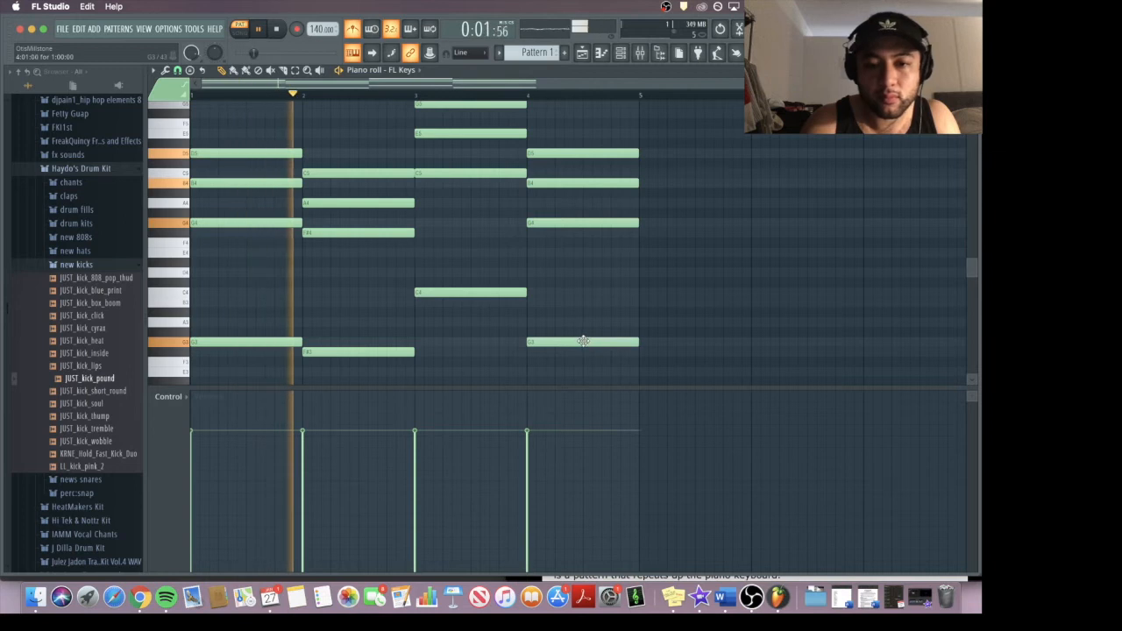
pyautogui.scroll(3, 648, 256)
pyautogui.scroll(-5, 648, 256)
pyautogui.scroll(3, 646, 255)
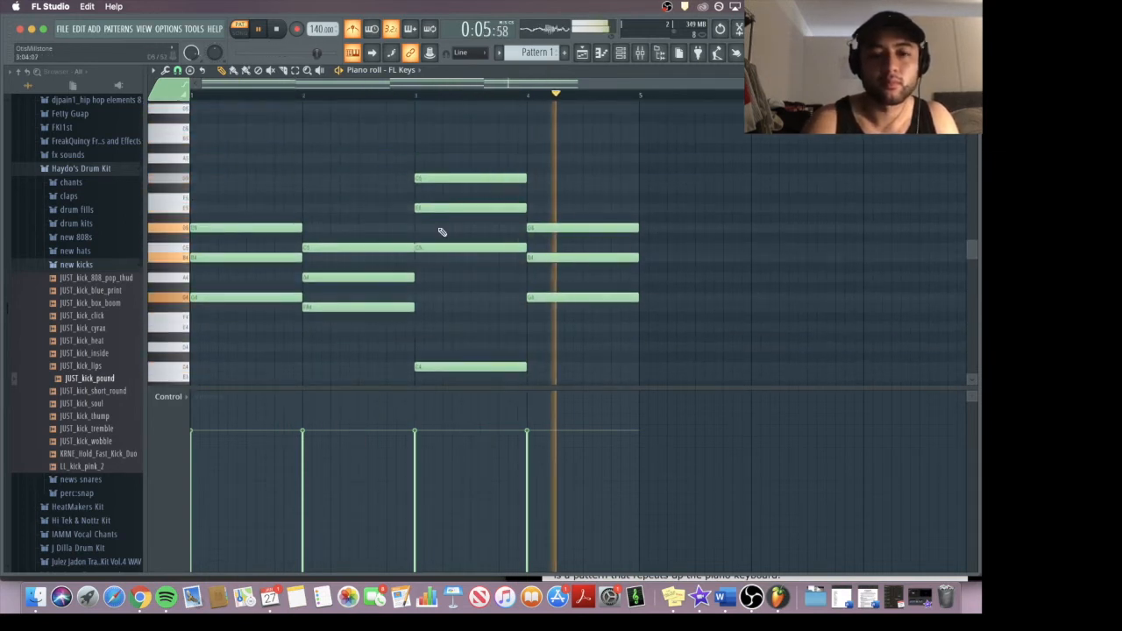
# Stop playback, raise the G4 of the bar 1 chord an octave to G5, and play back the progression.
pyautogui.press('space')
pyautogui.scroll(-1, 367, 319)
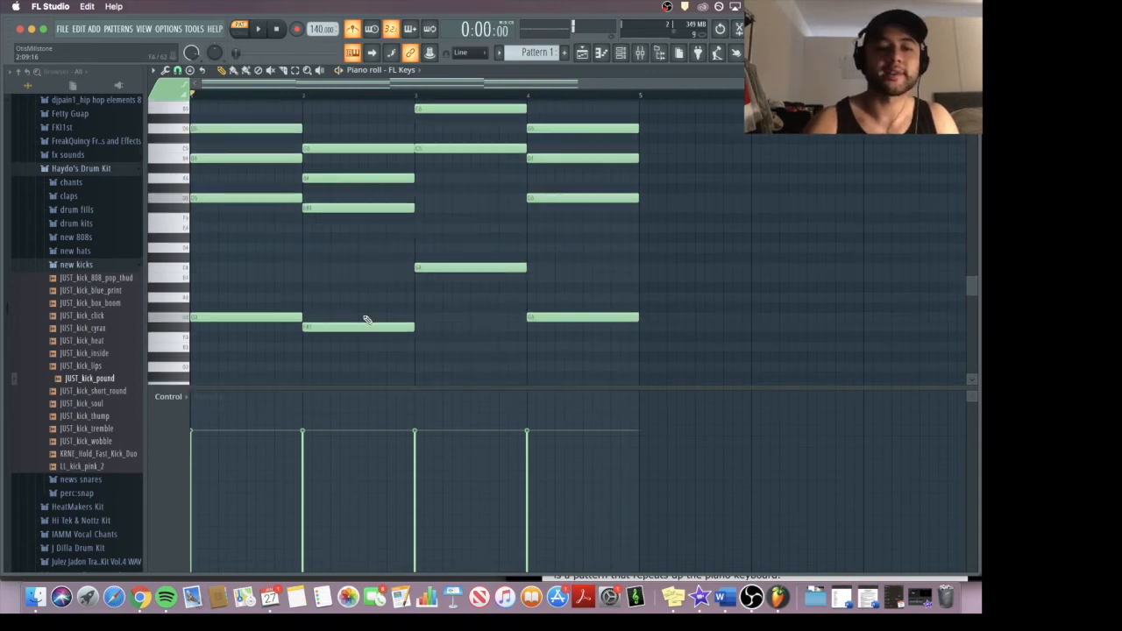
pyautogui.scroll(1, 367, 319)
pyautogui.scroll(-2, 367, 319)
pyautogui.scroll(3, 367, 319)
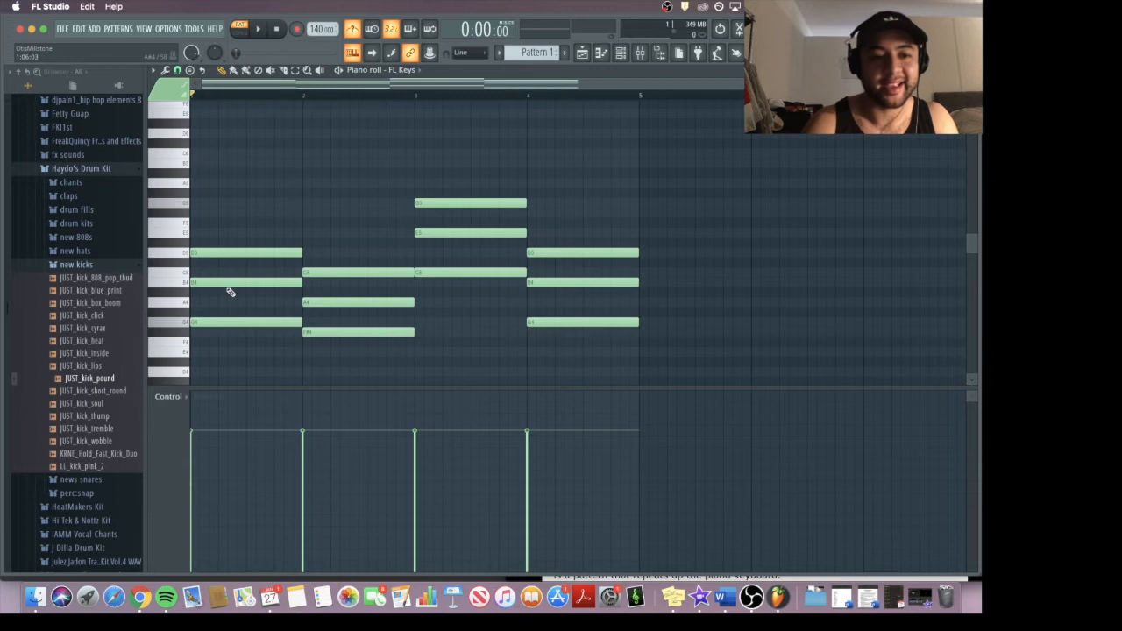
pyautogui.moveTo(228, 283)
pyautogui.mouseDown()
pyautogui.moveTo(214, 176)
pyautogui.moveTo(218, 282)
pyautogui.mouseUp()
pyautogui.moveTo(221, 323); pyautogui.dragTo(221, 204)
pyautogui.press('space')
# Try raising the F#4 in bar 2 and the B4 in bar 4 to a higher octave, and play back the progression.
pyautogui.moveTo(335, 332); pyautogui.dragTo(326, 183)
pyautogui.press('space')
pyautogui.press('space')
pyautogui.scroll(-3, 499, 339)
pyautogui.scroll(3, 499, 339)
pyautogui.moveTo(574, 282); pyautogui.dragTo(574, 163)
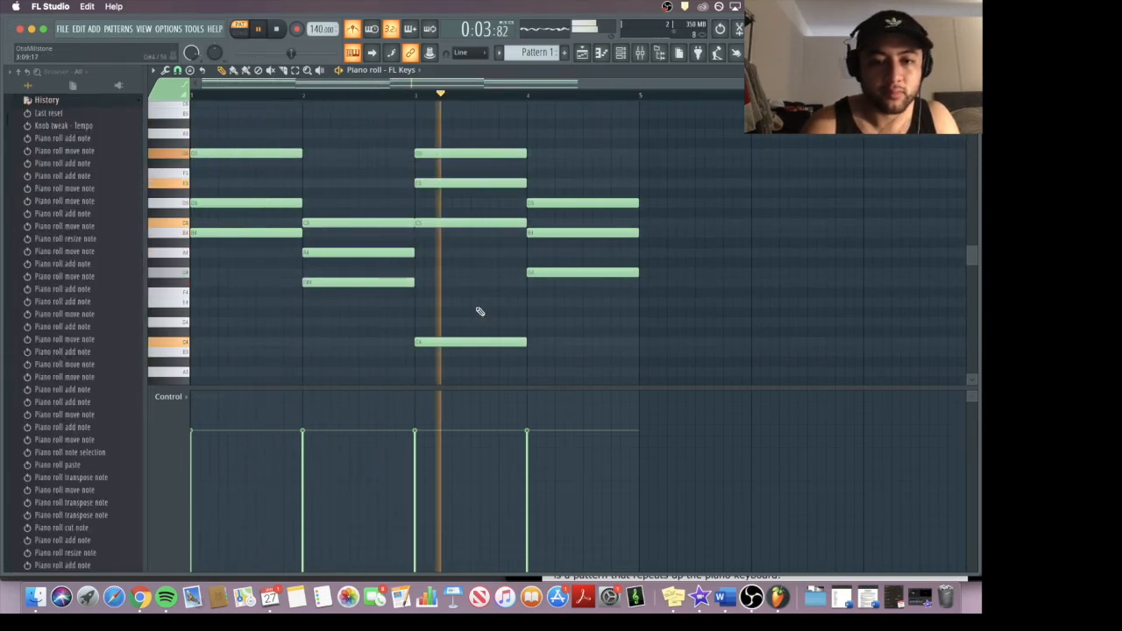
pyautogui.press('space')
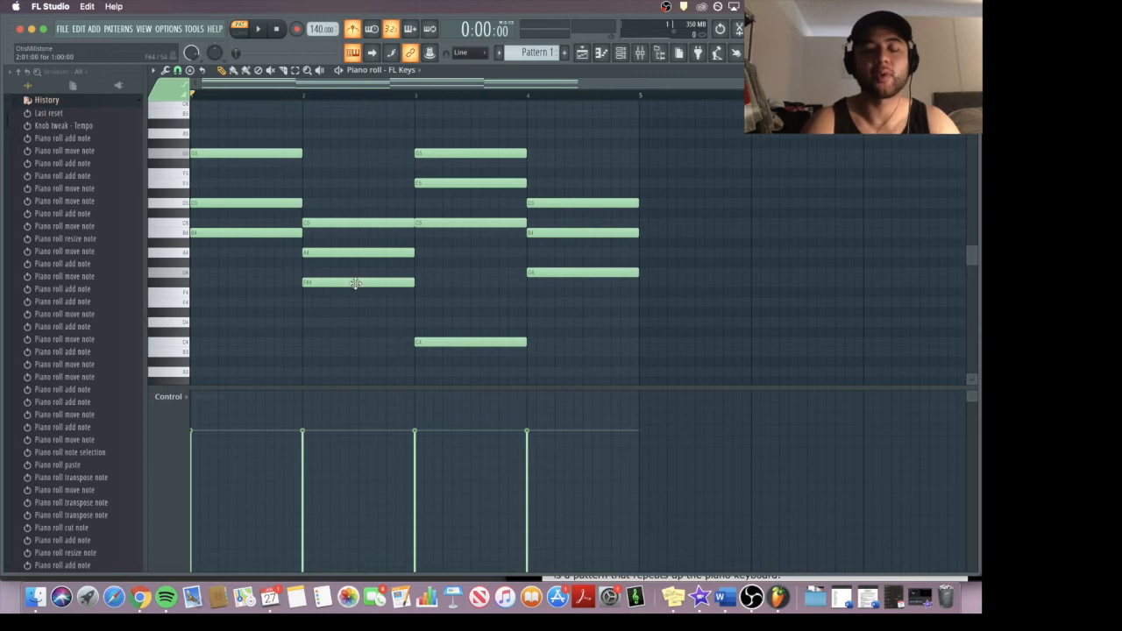
# Swap the bass notes of the first two bars, placing F#3 in bar 1 and G3 in bar 2.
pyautogui.scroll(-4, 355, 282)
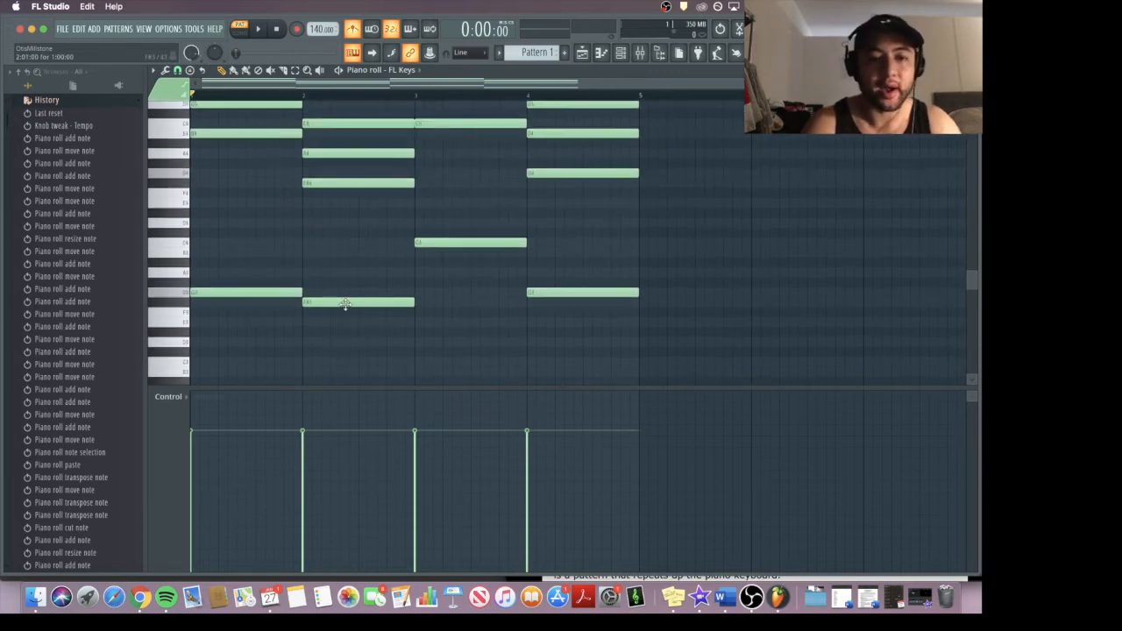
pyautogui.rightClick(345, 304)
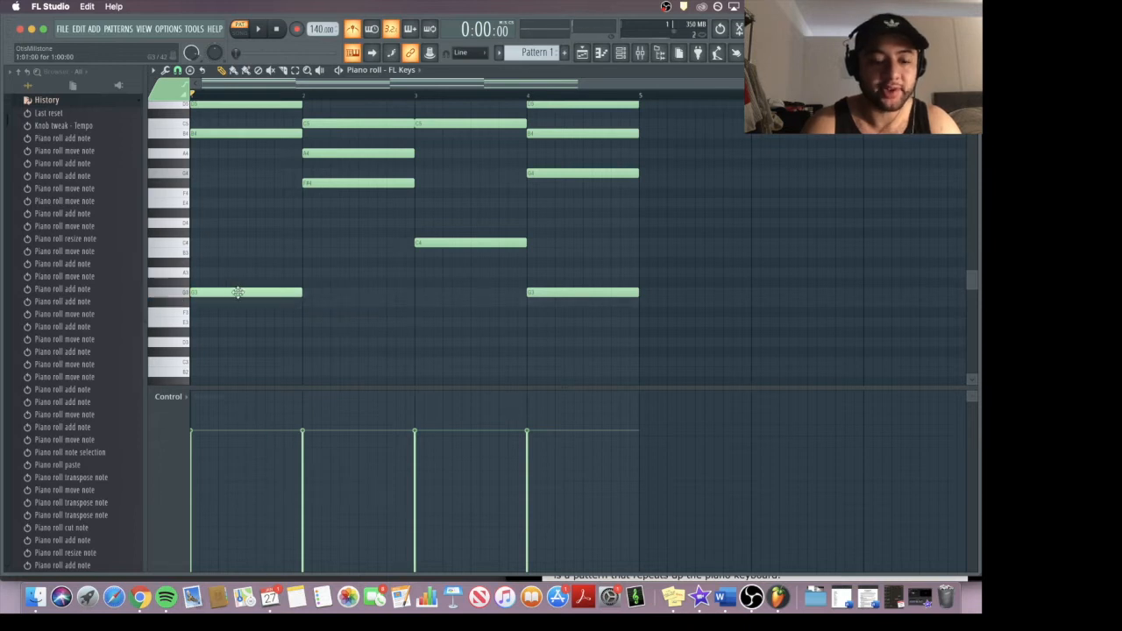
pyautogui.press('super+z')
pyautogui.press('super+z')
pyautogui.press('super+alt+z')
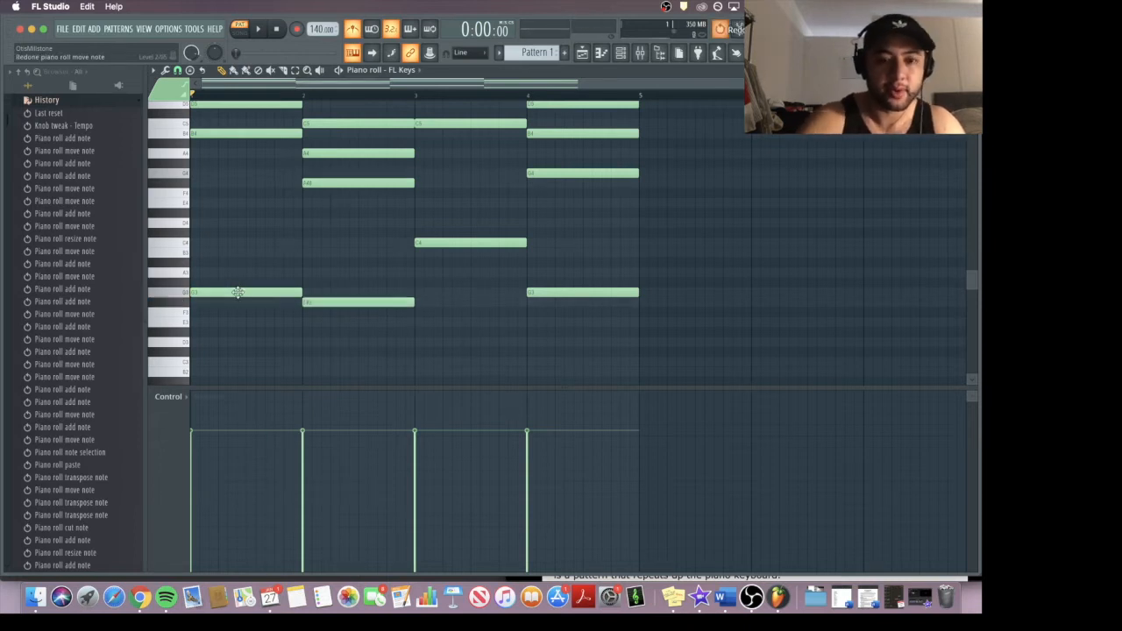
pyautogui.moveTo(350, 305)
pyautogui.mouseDown()
pyautogui.moveTo(215, 303)
pyautogui.moveTo(340, 297)
pyautogui.mouseUp()
pyautogui.scroll(4, 328, 195)
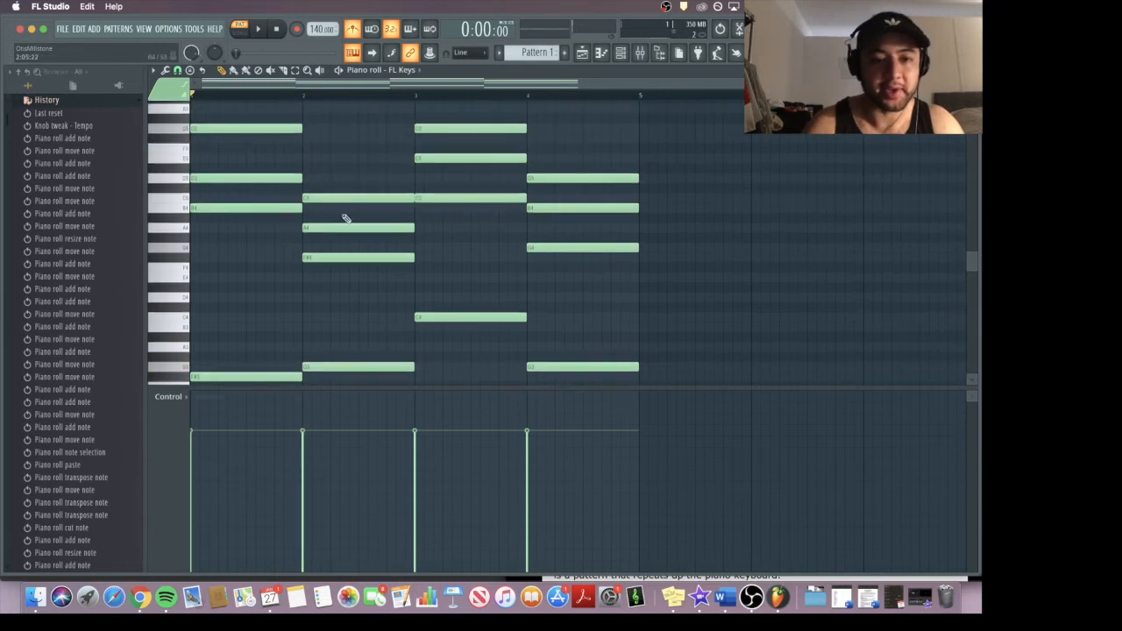
# Move the F# diminished chord to bar 1, voiced A4, F#5 and C6, and the G major chord to bar 2, with the pattern playing.
pyautogui.press('space')
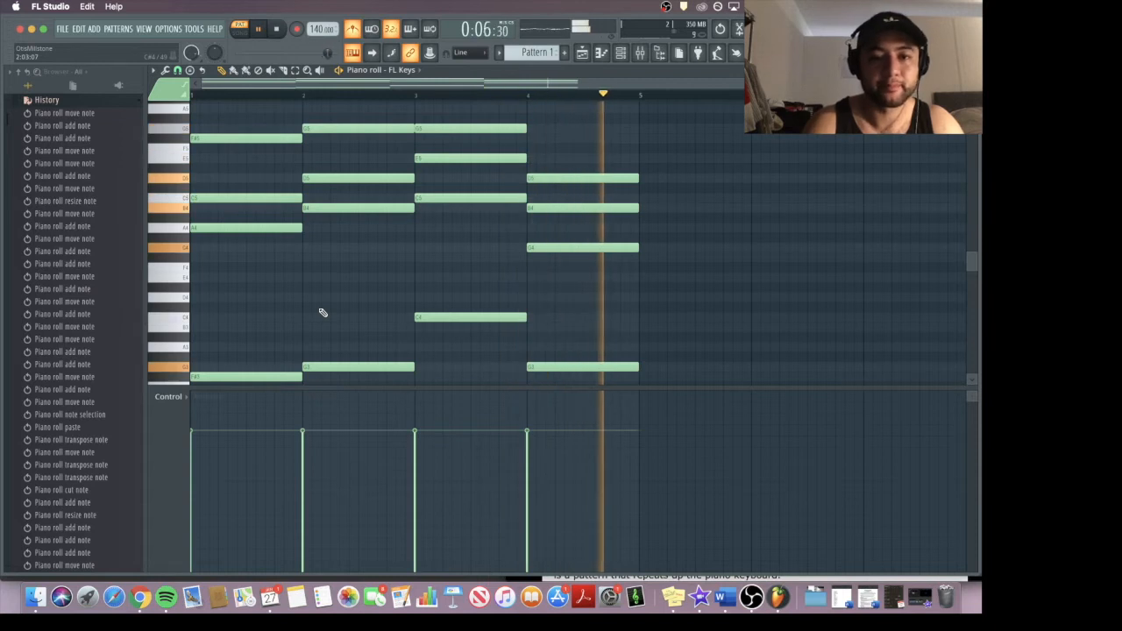
pyautogui.scroll(2, 229, 248)
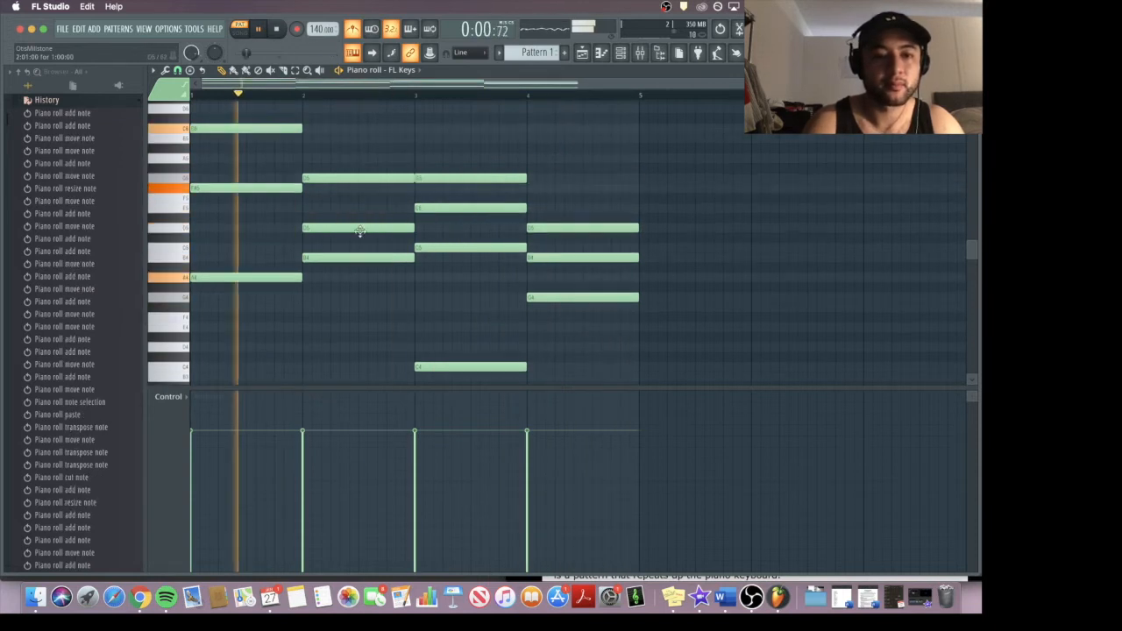
pyautogui.scroll(1, 358, 233)
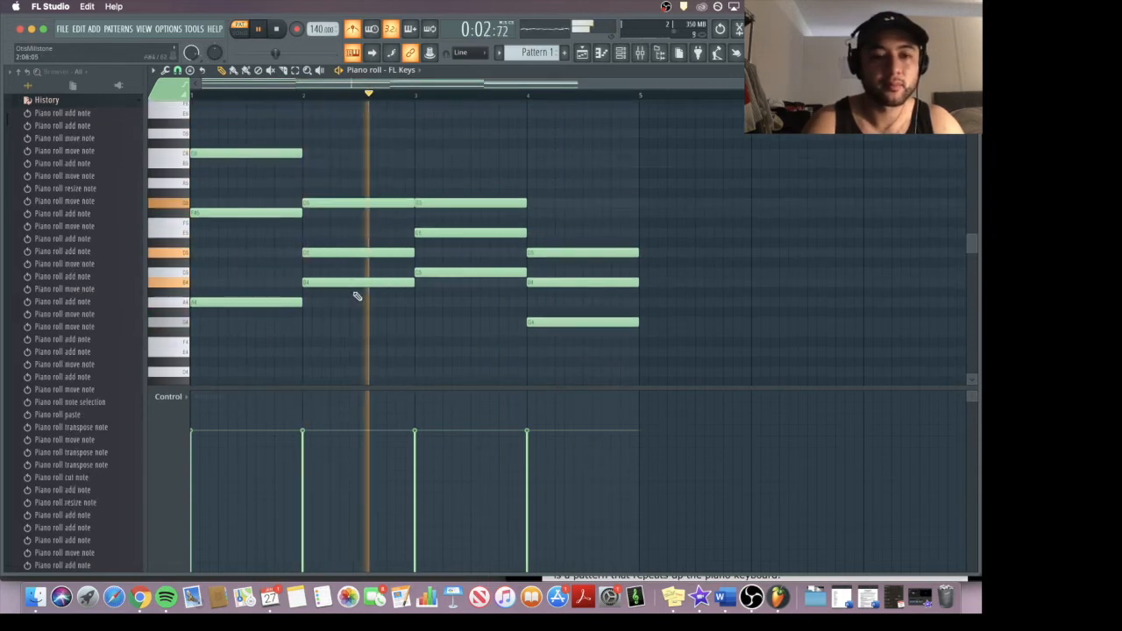
# Raise by an octave B4 in bar 2, E5 in bar 3, and G4 and D5 in bar 4, and stop playback.
pyautogui.moveTo(356, 280); pyautogui.dragTo(355, 165)
pyautogui.moveTo(457, 230); pyautogui.dragTo(456, 109)
pyautogui.moveTo(565, 372); pyautogui.dragTo(564, 250)
pyautogui.moveTo(583, 303); pyautogui.dragTo(578, 183)
pyautogui.scroll(-4, 586, 315)
pyautogui.scroll(-2, 587, 317)
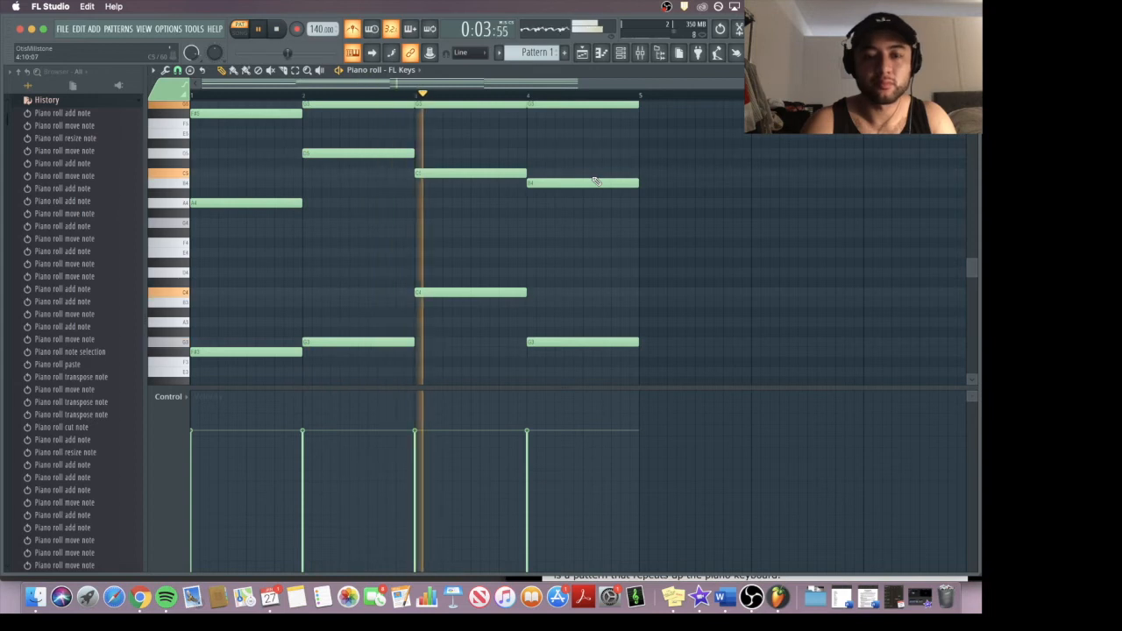
pyautogui.press('space')
# Review the revoiced chords across the four bars and play back the progression briefly.
pyautogui.scroll(3, 402, 174)
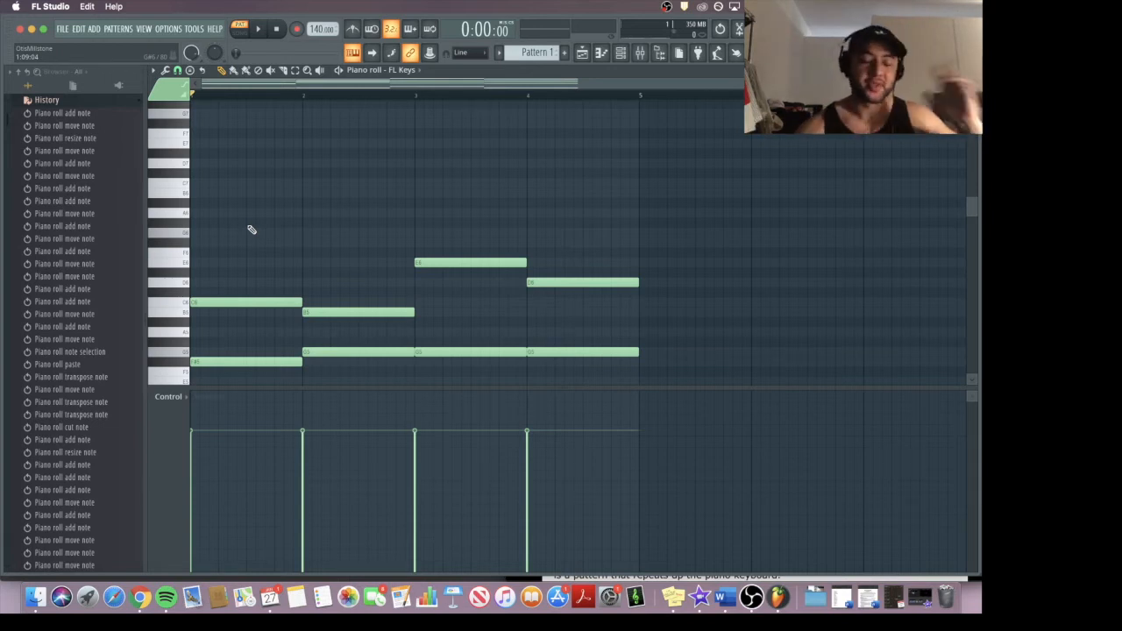
pyautogui.scroll(-5, 225, 266)
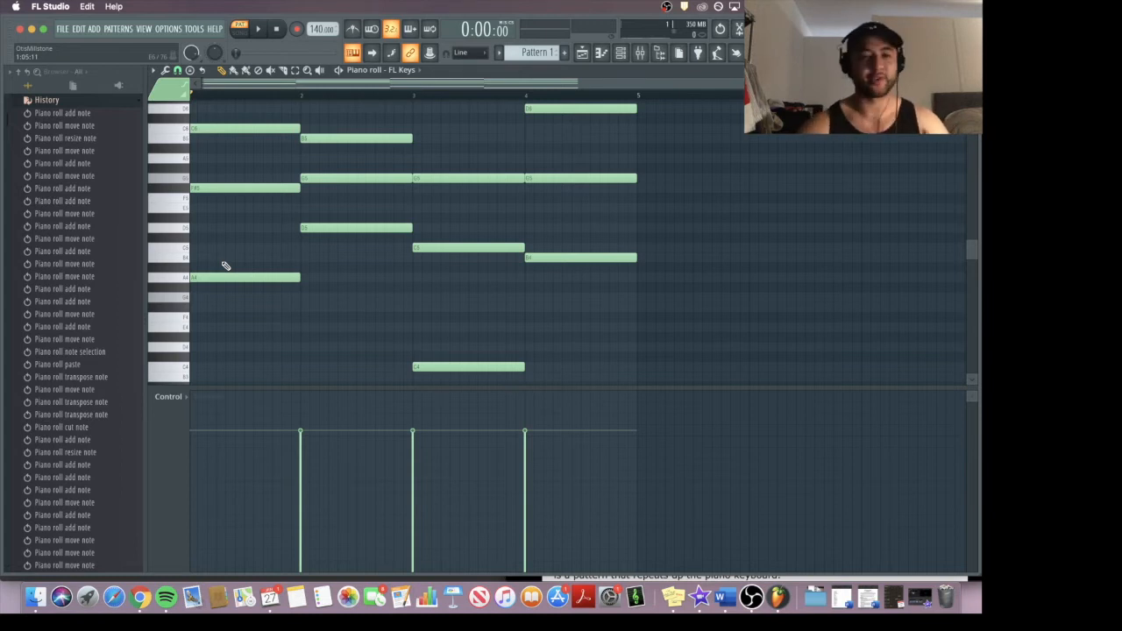
pyautogui.scroll(6, 278, 247)
pyautogui.press('space')
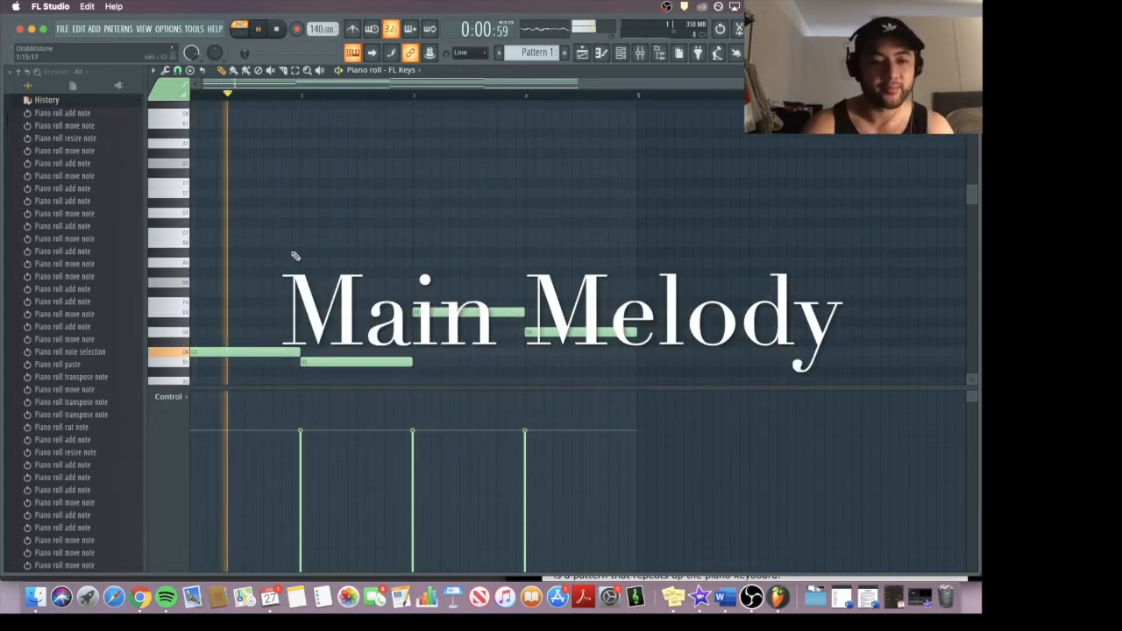
pyautogui.press('space')
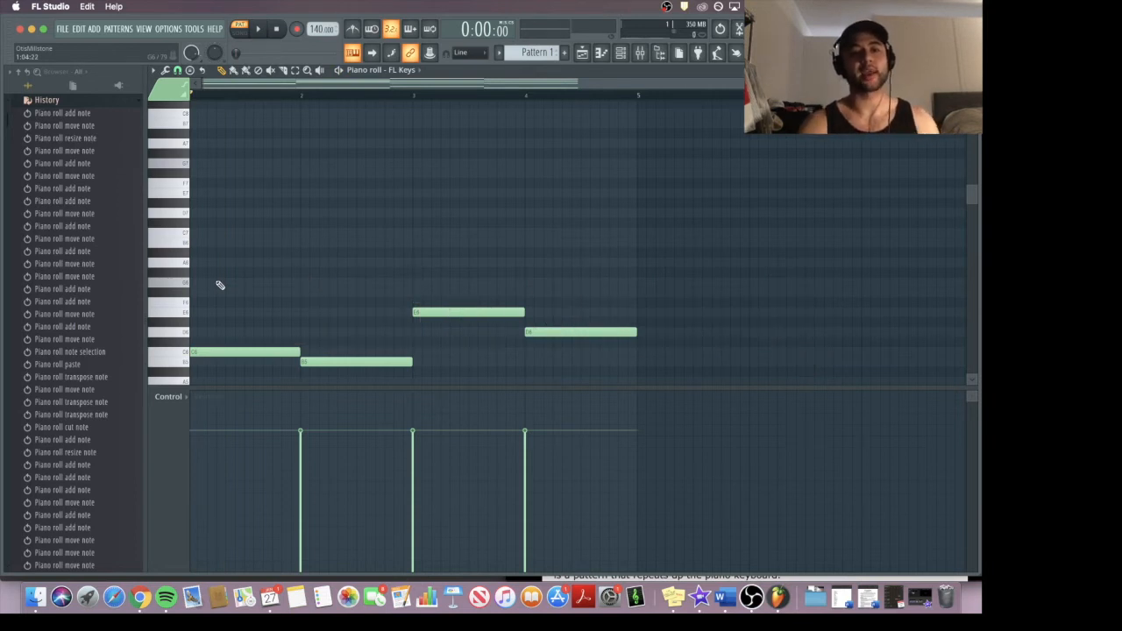
# Open the channel rack, widen it to show the steps of all four bars, and reposition it over the piano roll.
pyautogui.click(621, 54)
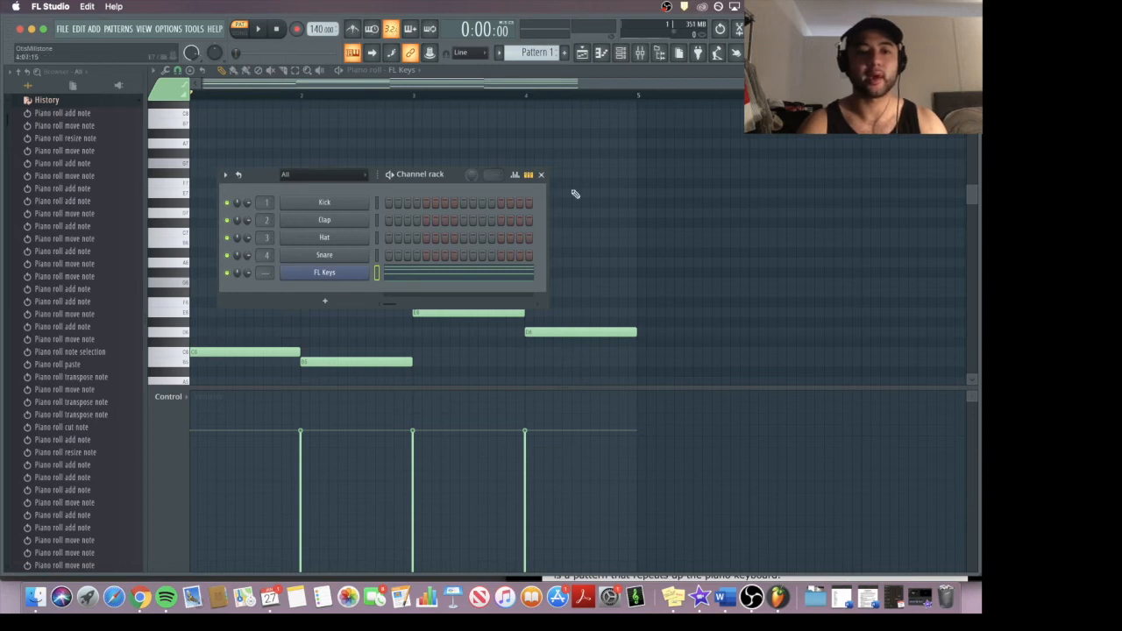
pyautogui.moveTo(548, 216); pyautogui.dragTo(962, 222)
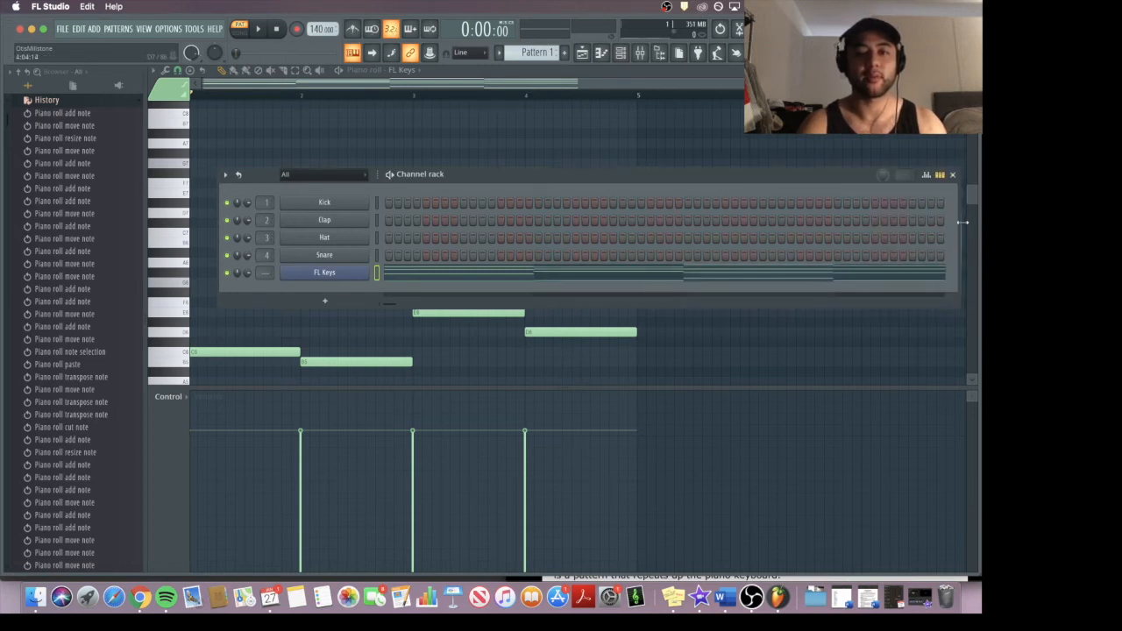
pyautogui.moveTo(802, 195); pyautogui.dragTo(670, 191)
pyautogui.moveTo(830, 249); pyautogui.dragTo(874, 271)
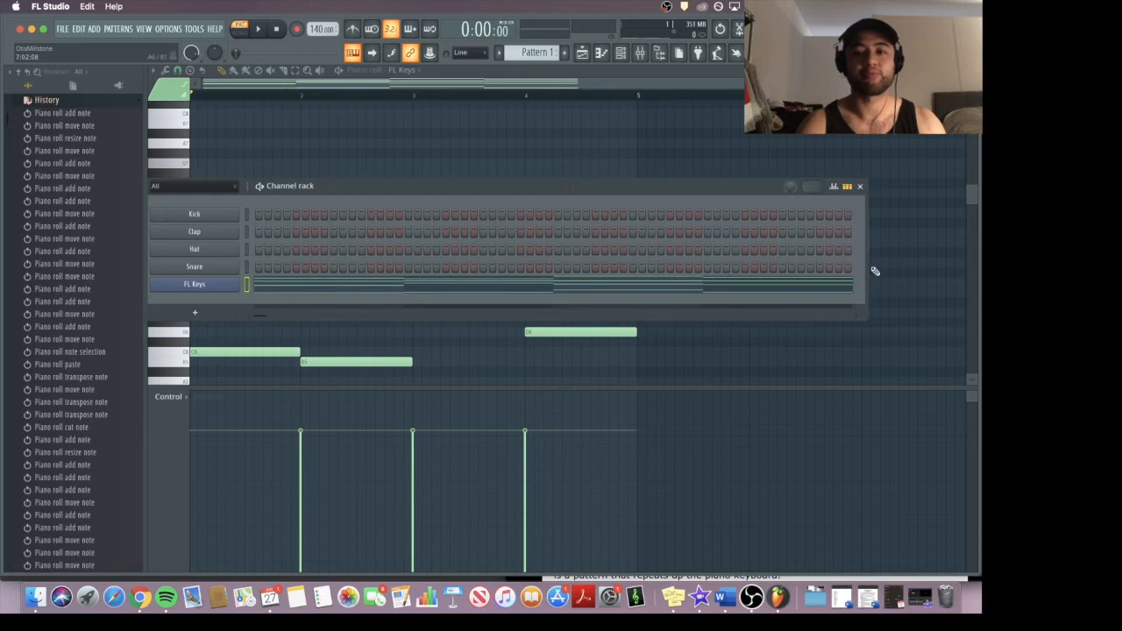
# Load the KSHMR Tightest_Clap sample into the Clap channel, place a clap on beat 3 of every bar, and return to the piano roll.
pyautogui.click(123, 90)
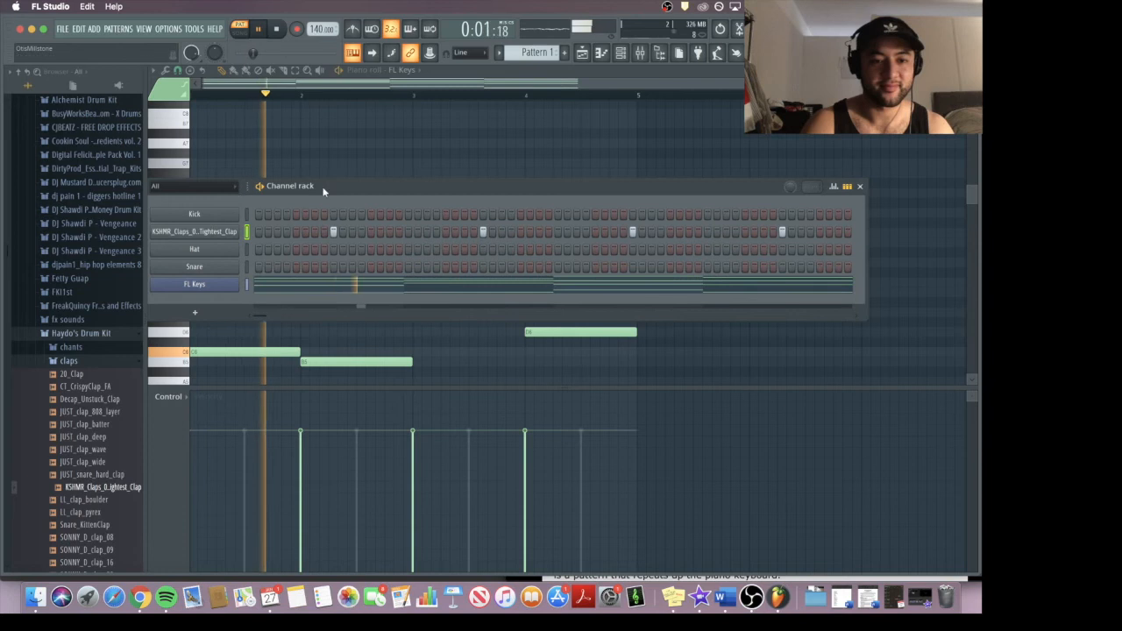
pyautogui.click(321, 186)
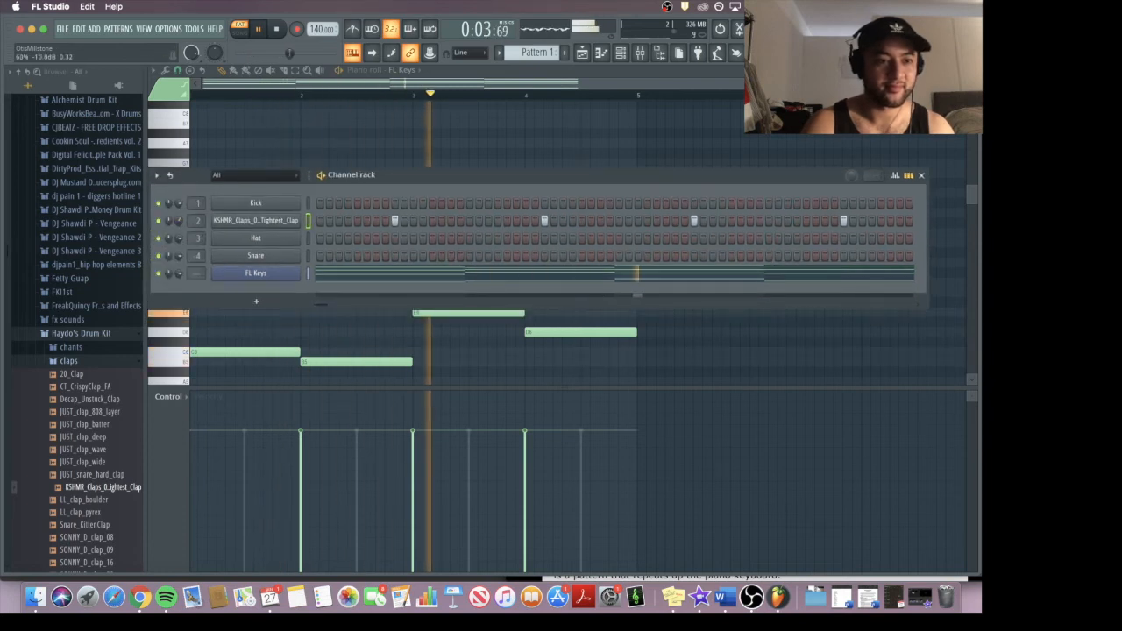
pyautogui.click(424, 80)
pyautogui.press('space')
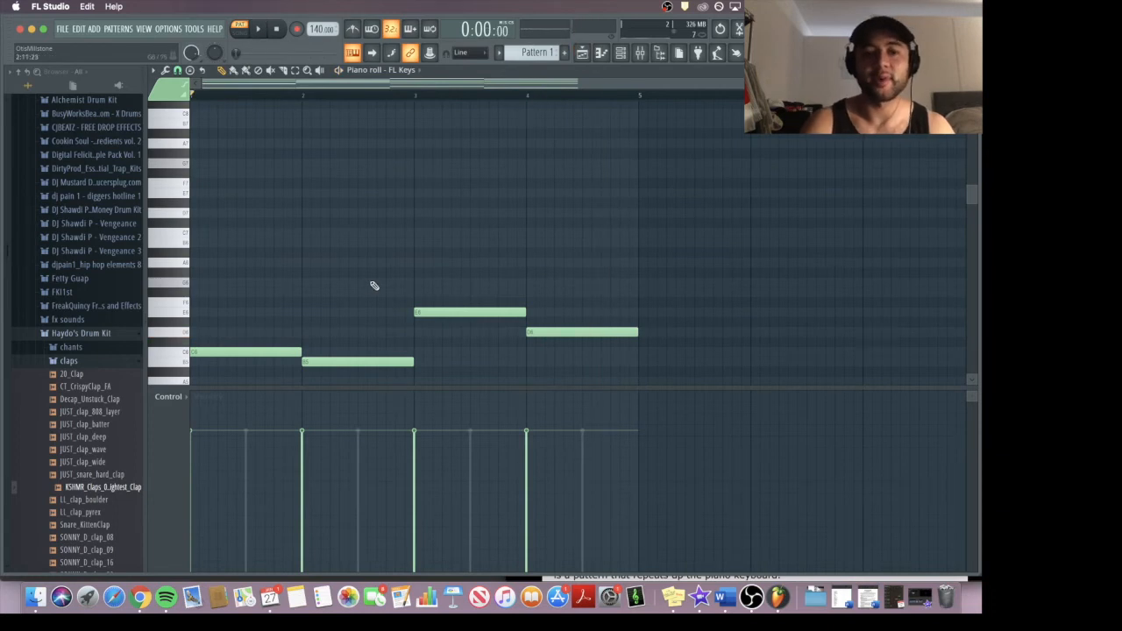
# Add an F#6 melody note at the start of bar 1 and shorten it to one beat.
pyautogui.scroll(-5, 406, 272)
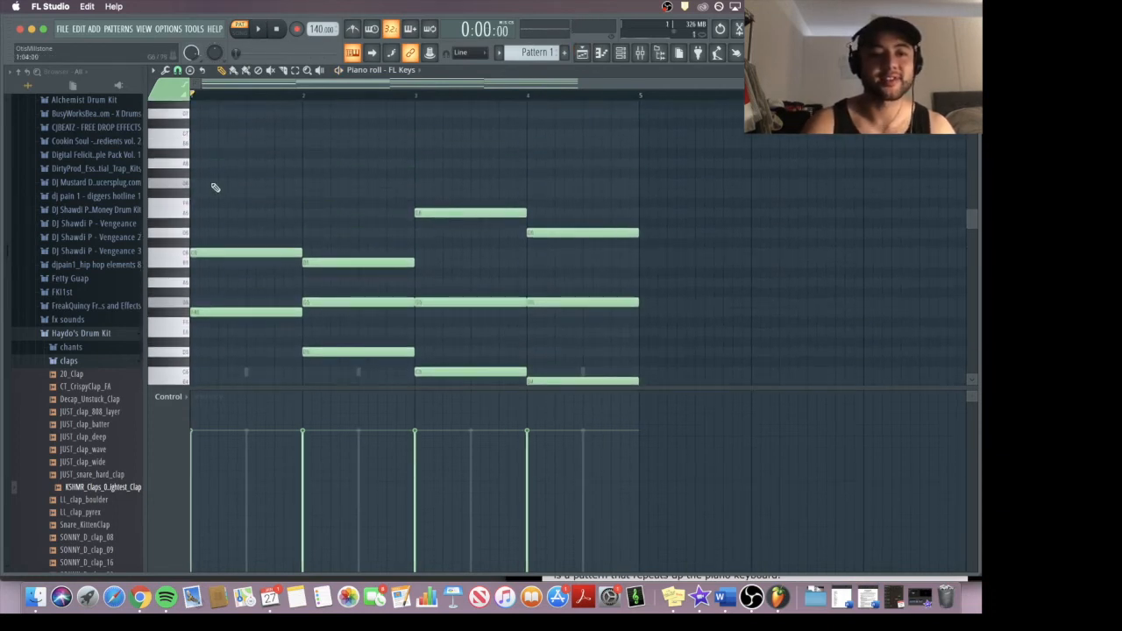
pyautogui.scroll(-10, 201, 250)
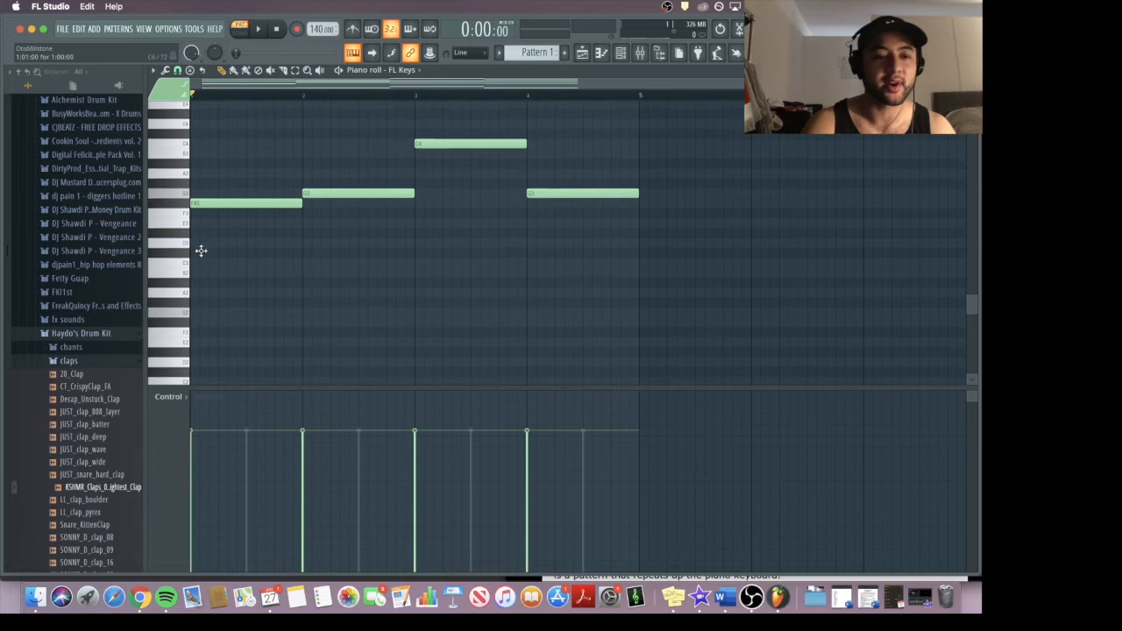
pyautogui.scroll(5, 221, 156)
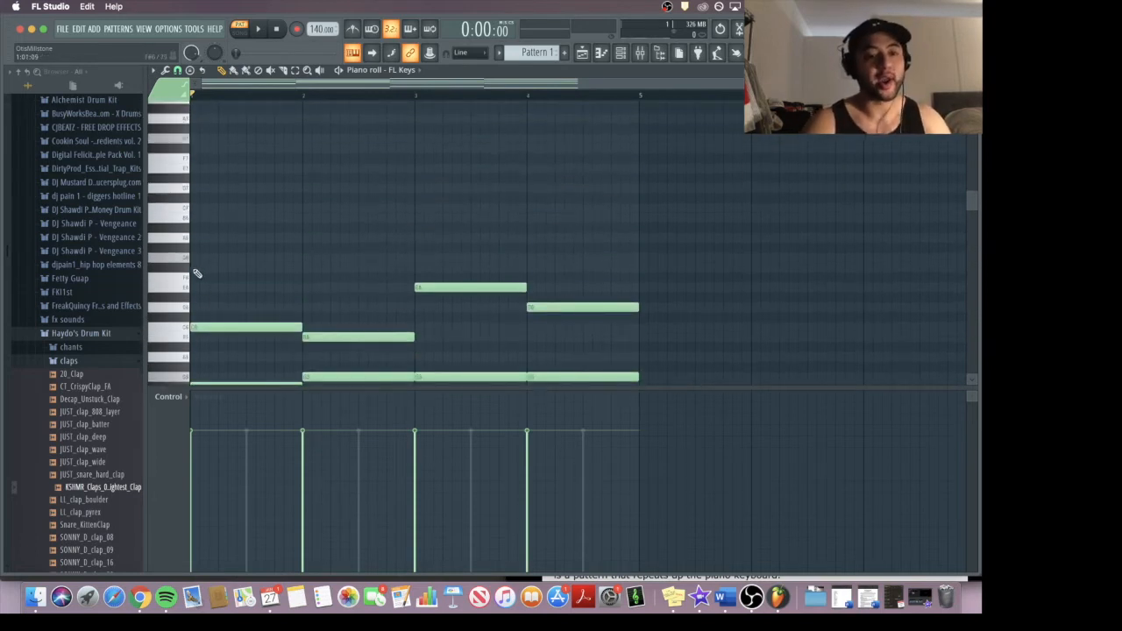
pyautogui.click(197, 269)
pyautogui.moveTo(298, 267); pyautogui.dragTo(212, 292)
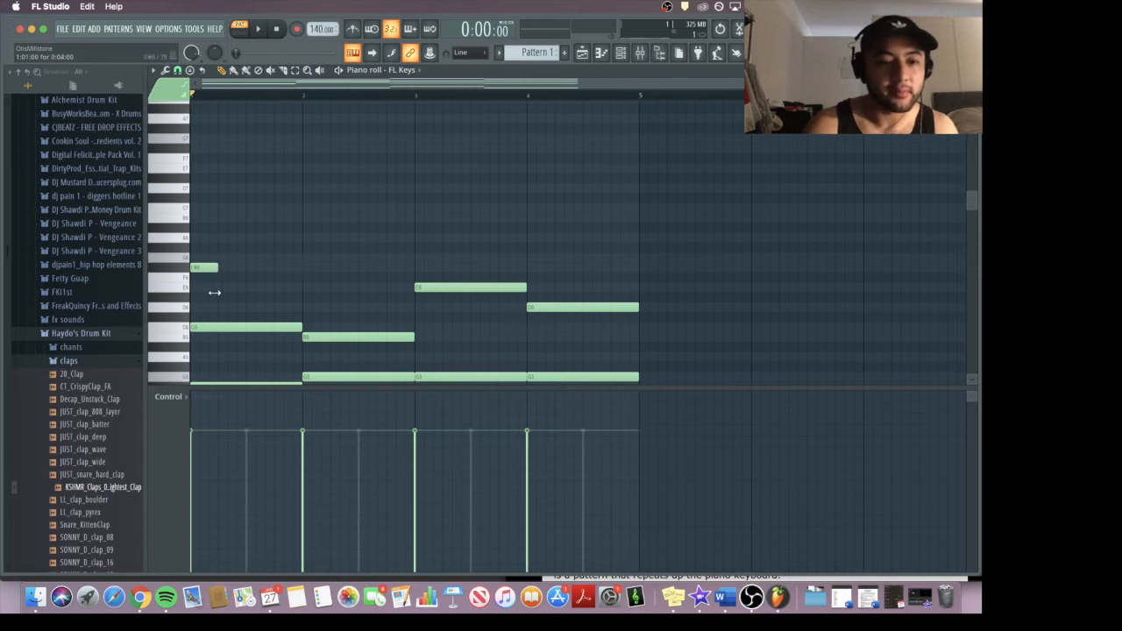
# Add one-beat melody notes C7 on beat 2 and A6 on beat 3 of bar 1, and play them back.
pyautogui.scroll(-3, 252, 297)
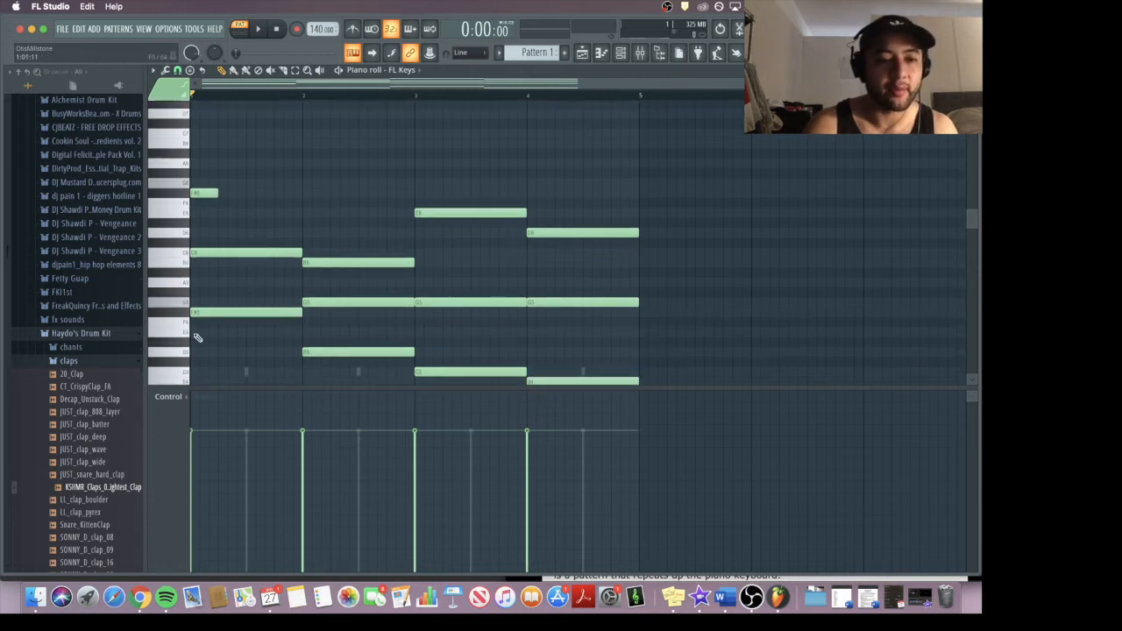
pyautogui.scroll(-4, 197, 339)
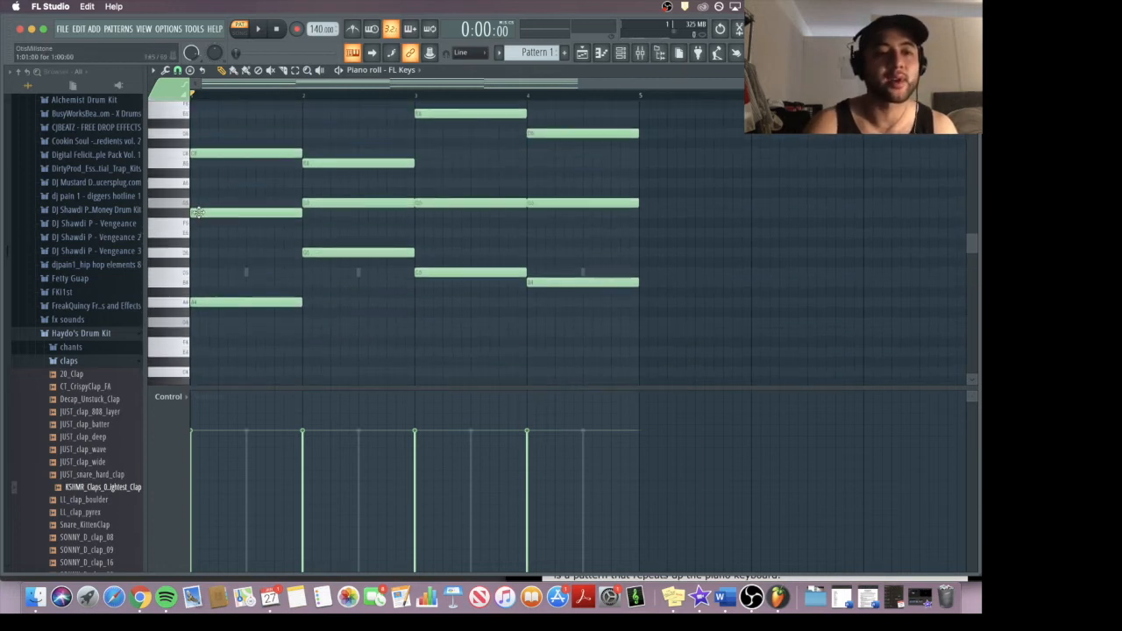
pyautogui.scroll(4, 220, 321)
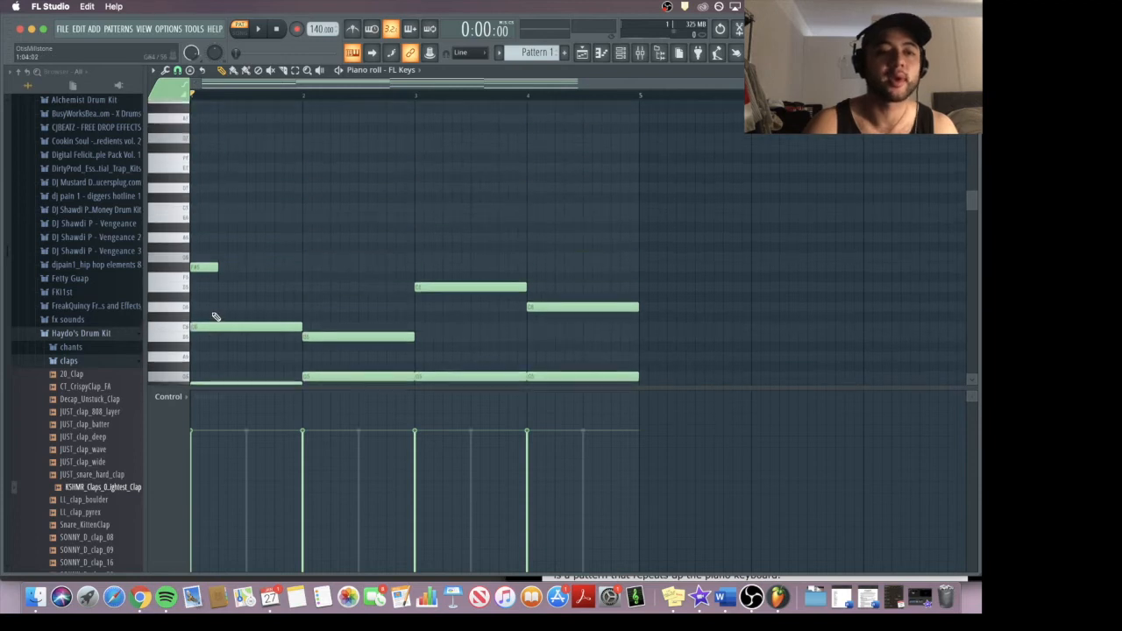
pyautogui.scroll(2, 233, 275)
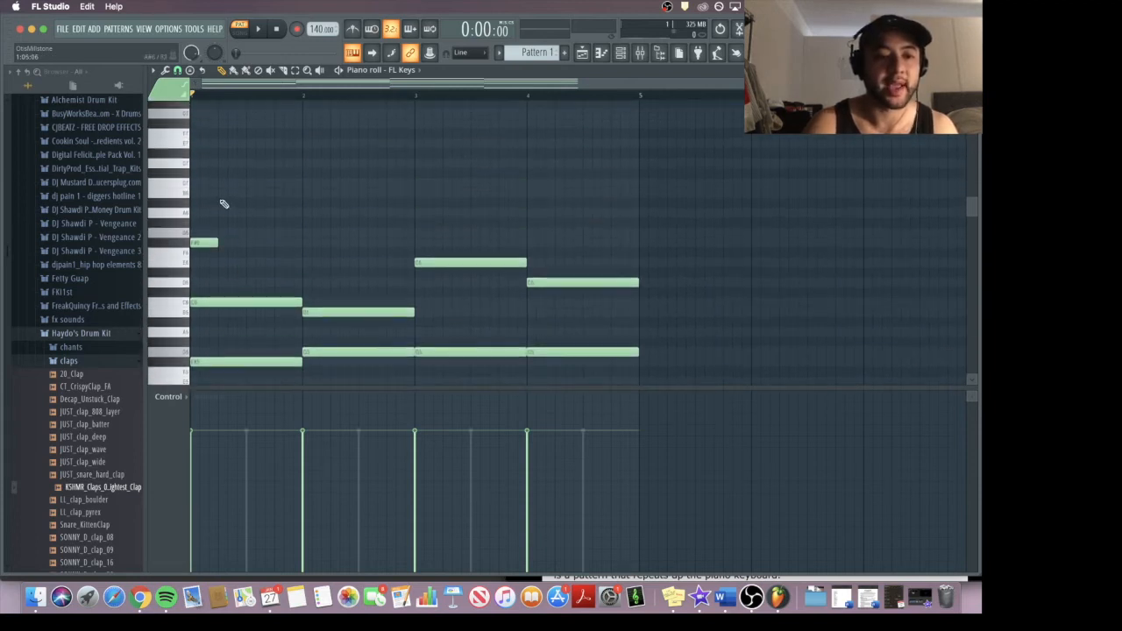
pyautogui.click(220, 183)
pyautogui.scroll(-4, 253, 236)
pyautogui.scroll(5, 253, 234)
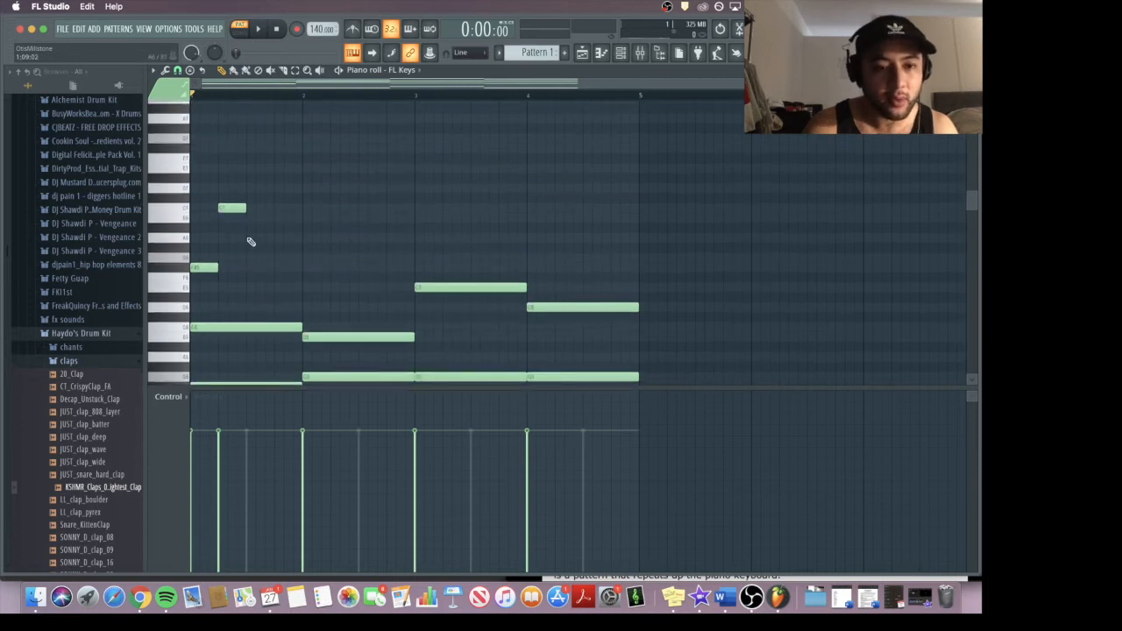
pyautogui.click(251, 240)
pyautogui.press('space')
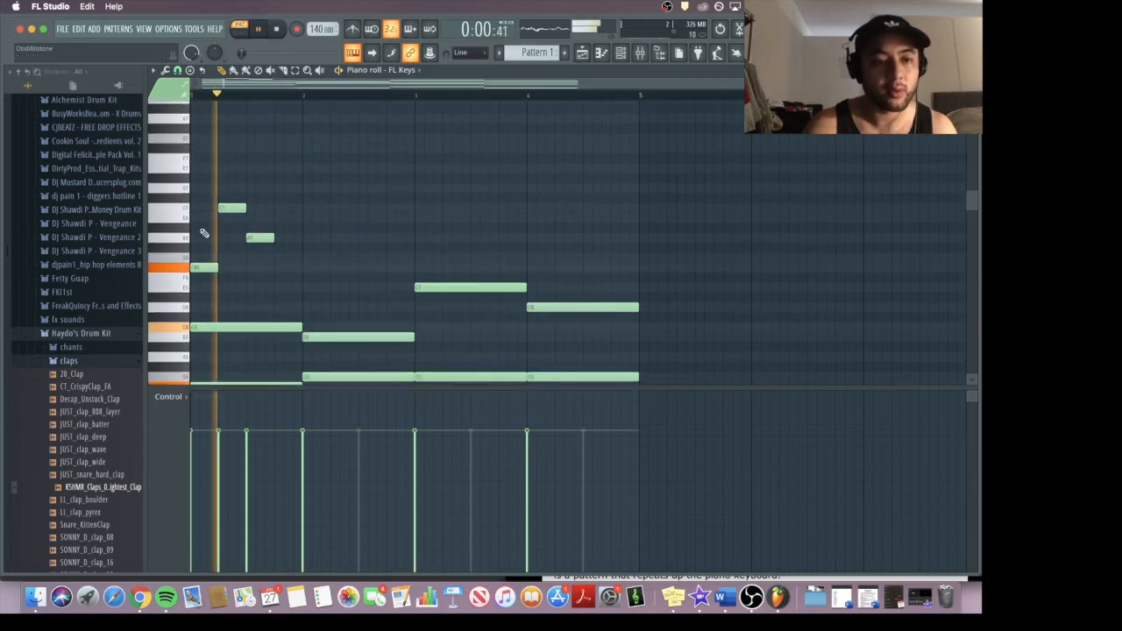
# Move the first two bar 1 melody notes to A6 and E6, add a C7 on beat 4, and play back the melody.
pyautogui.press('space')
pyautogui.scroll(-2, 203, 233)
pyautogui.press('space')
pyautogui.press('space')
pyautogui.moveTo(207, 219); pyautogui.dragTo(231, 244)
pyautogui.press('space')
pyautogui.press('space')
pyautogui.click(287, 207)
pyautogui.moveTo(287, 208); pyautogui.dragTo(288, 158)
pyautogui.press('space')
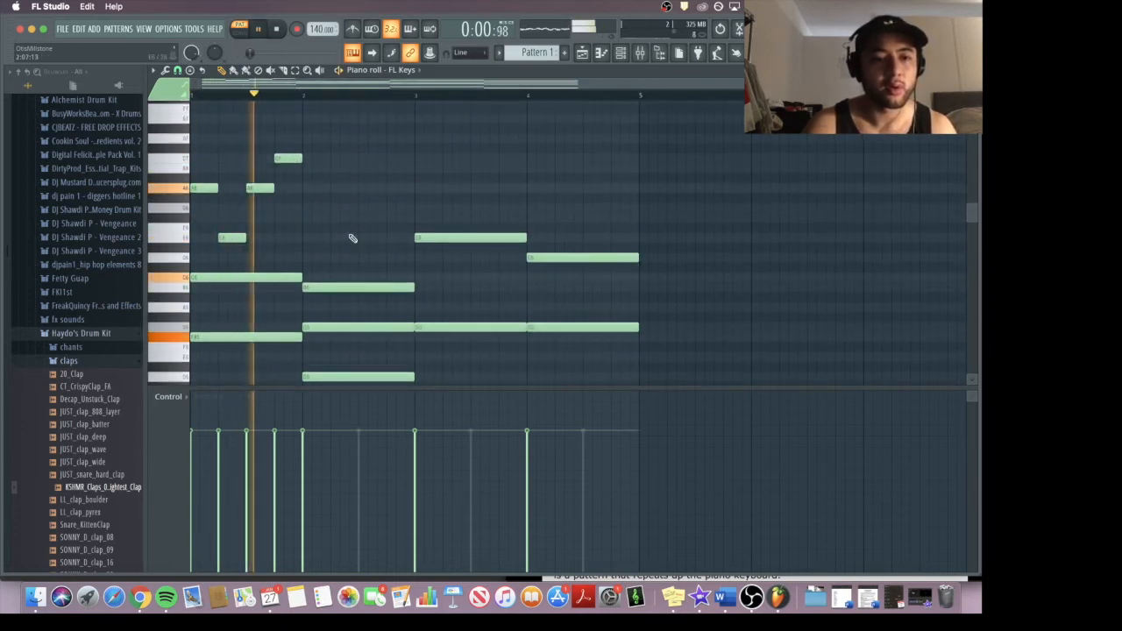
# Add the one-beat melody notes D6, B6, A6 and E6 on the four beats of bar 2.
pyautogui.press('space')
pyautogui.scroll(-4, 325, 254)
pyautogui.scroll(3, 325, 253)
pyautogui.click(312, 232)
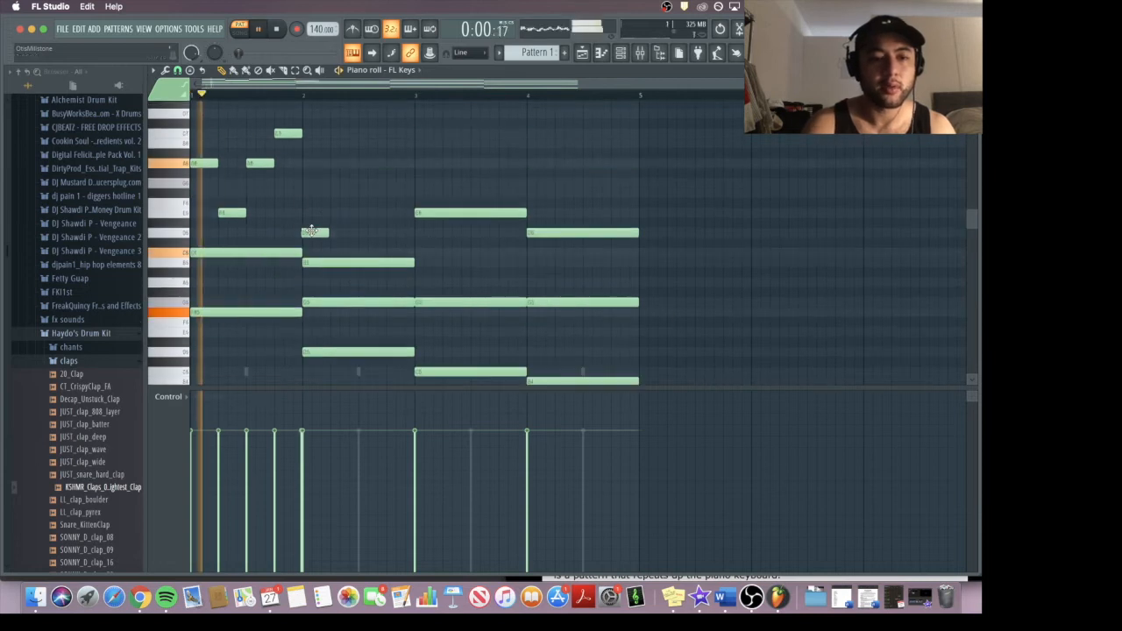
pyautogui.click(340, 143)
pyautogui.click(368, 163)
pyautogui.click(392, 212)
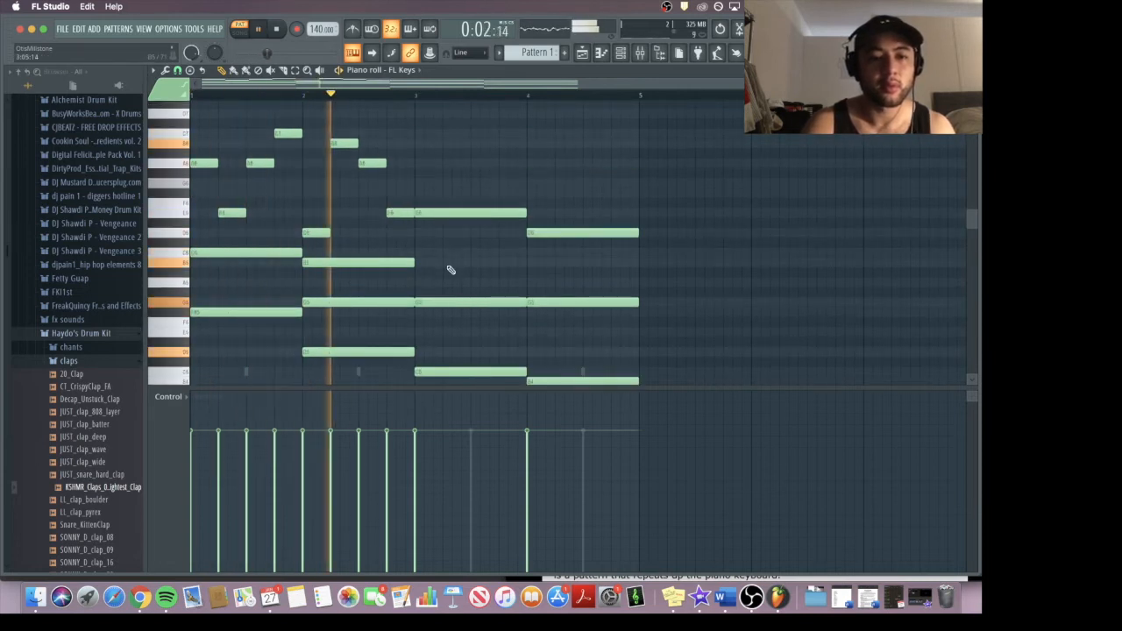
# Add the one-beat melody notes C7, B6, A6 and C7 on the four beats of bar 3.
pyautogui.press('space')
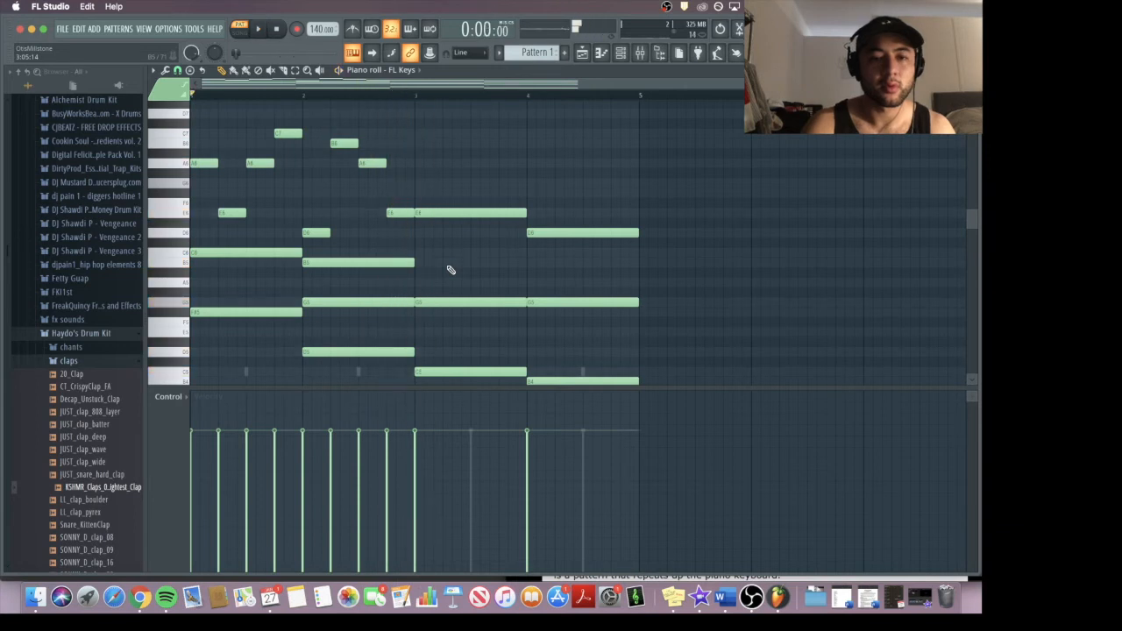
pyautogui.scroll(1, 425, 204)
pyautogui.scroll(-1, 425, 204)
pyautogui.scroll(1, 425, 204)
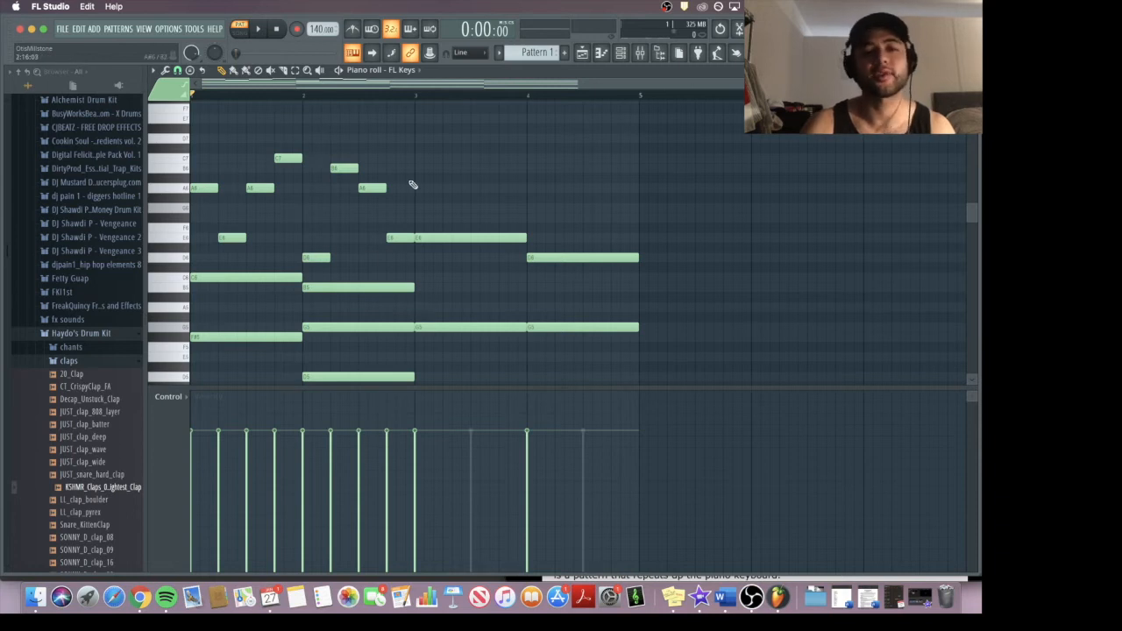
pyautogui.scroll(-2, 418, 205)
pyautogui.scroll(2, 421, 206)
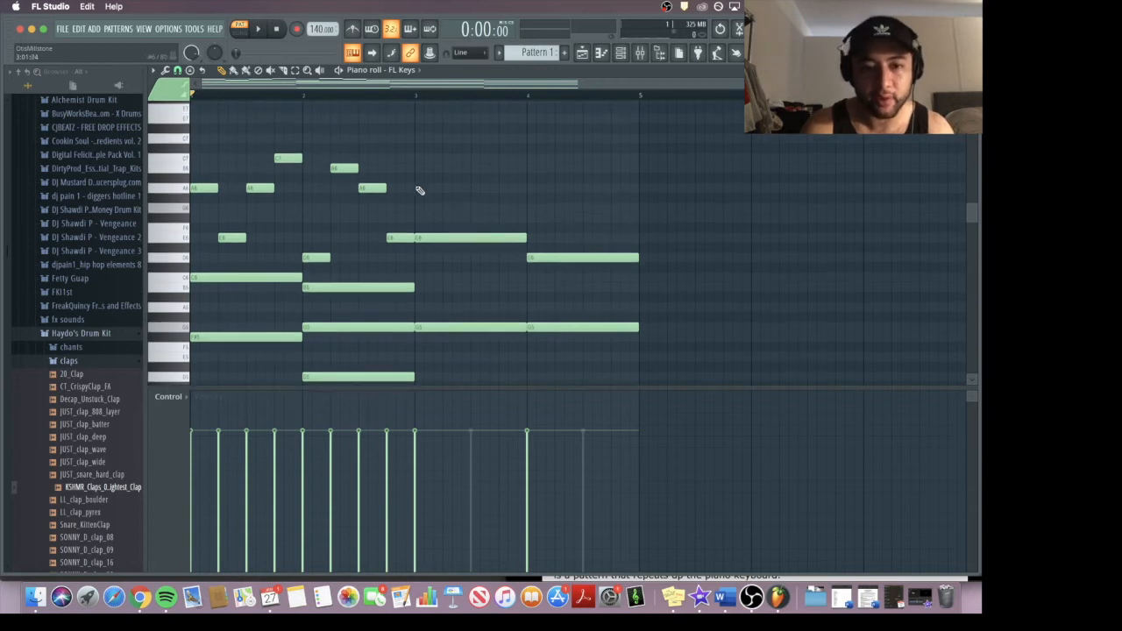
pyautogui.scroll(-3, 422, 209)
pyautogui.scroll(4, 424, 210)
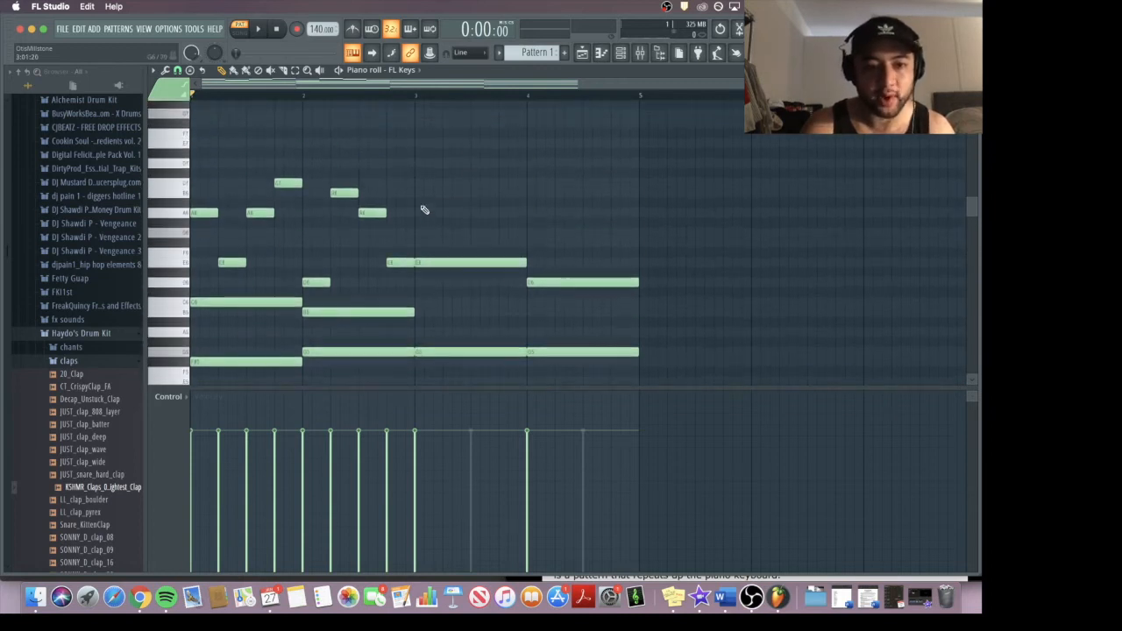
pyautogui.click(420, 184)
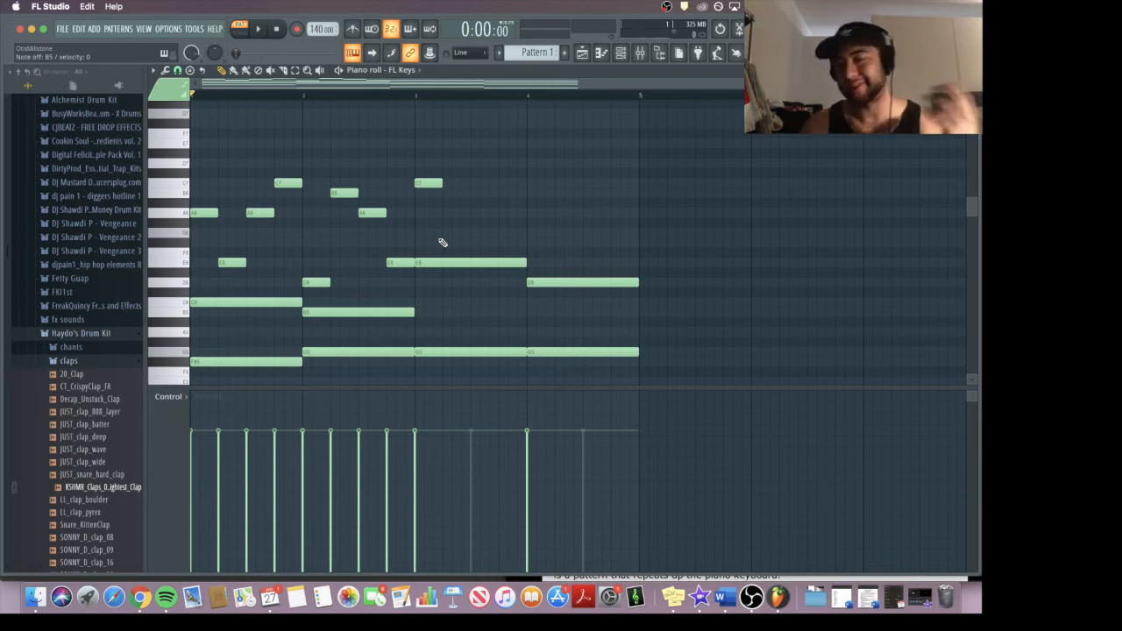
pyautogui.press('space')
pyautogui.press('space')
pyautogui.click(446, 192)
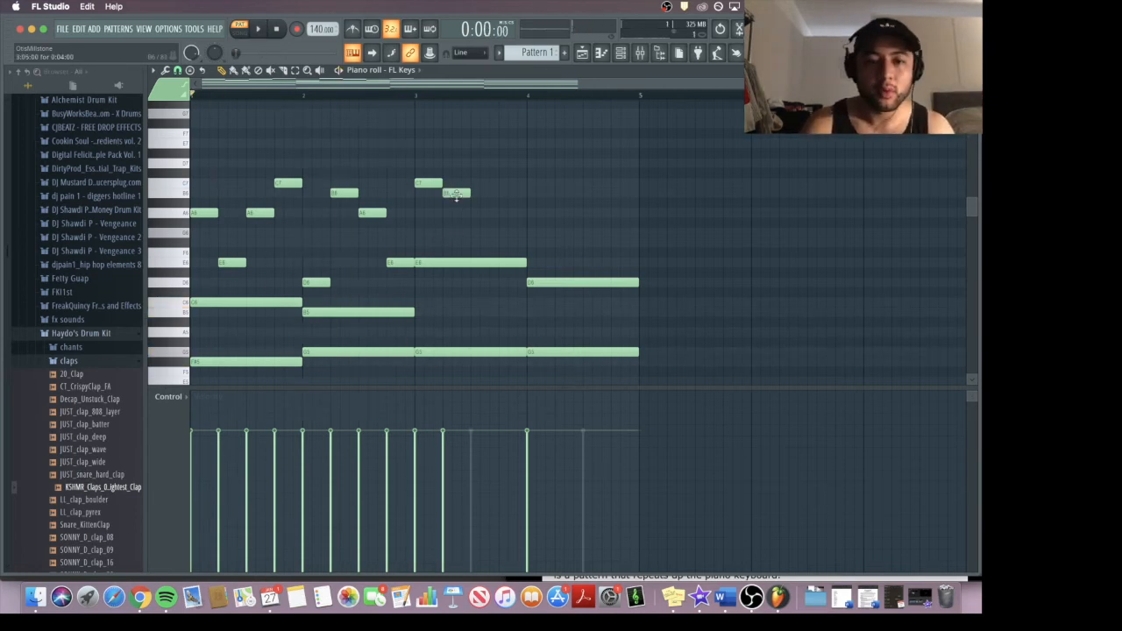
pyautogui.click(482, 212)
pyautogui.click(510, 182)
# Add the one-beat melody notes D7, B6, A6 and E6 on the four beats of bar 4, and play back the melody.
pyautogui.click(539, 162)
pyautogui.press('space')
pyautogui.click(568, 193)
pyautogui.click(596, 212)
pyautogui.click(624, 262)
pyautogui.scroll(-2, 453, 198)
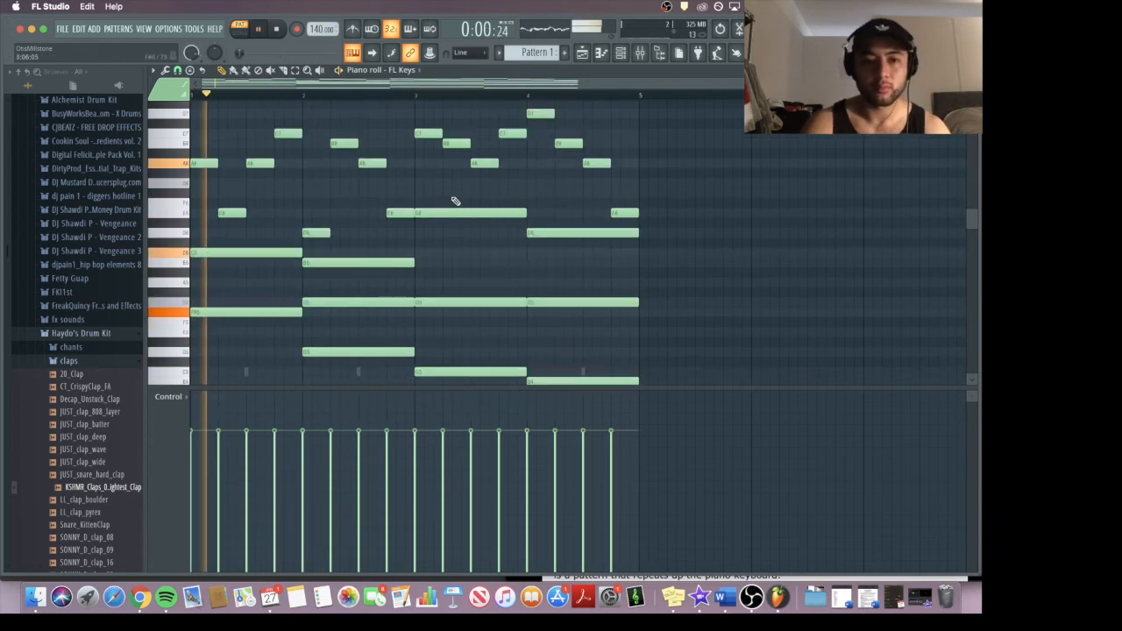
pyautogui.scroll(5, 346, 219)
pyautogui.scroll(-4, 347, 218)
pyautogui.scroll(3, 346, 219)
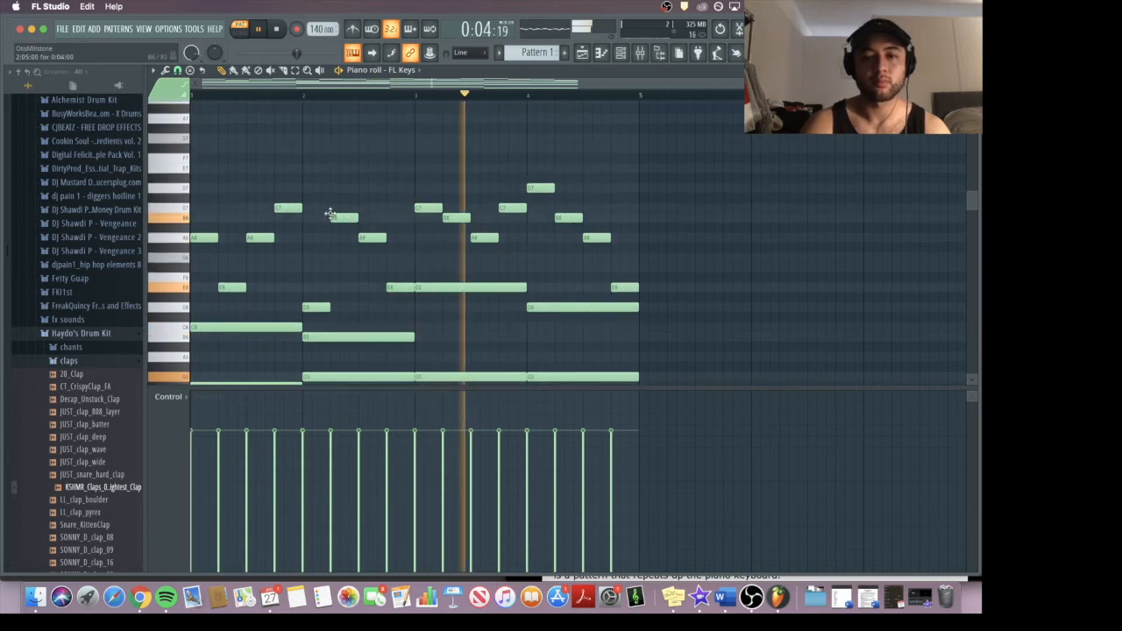
pyautogui.press('space')
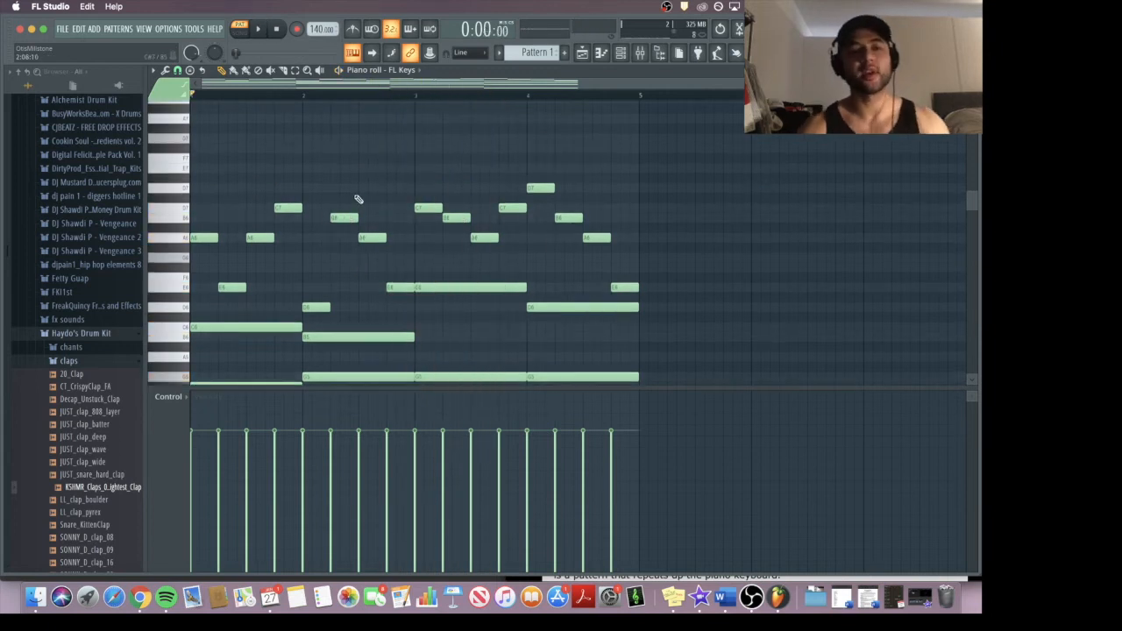
# Add a half-beat counter-melody note G7 on the second half of beat 4 in bar 1.
pyautogui.scroll(3, 296, 158)
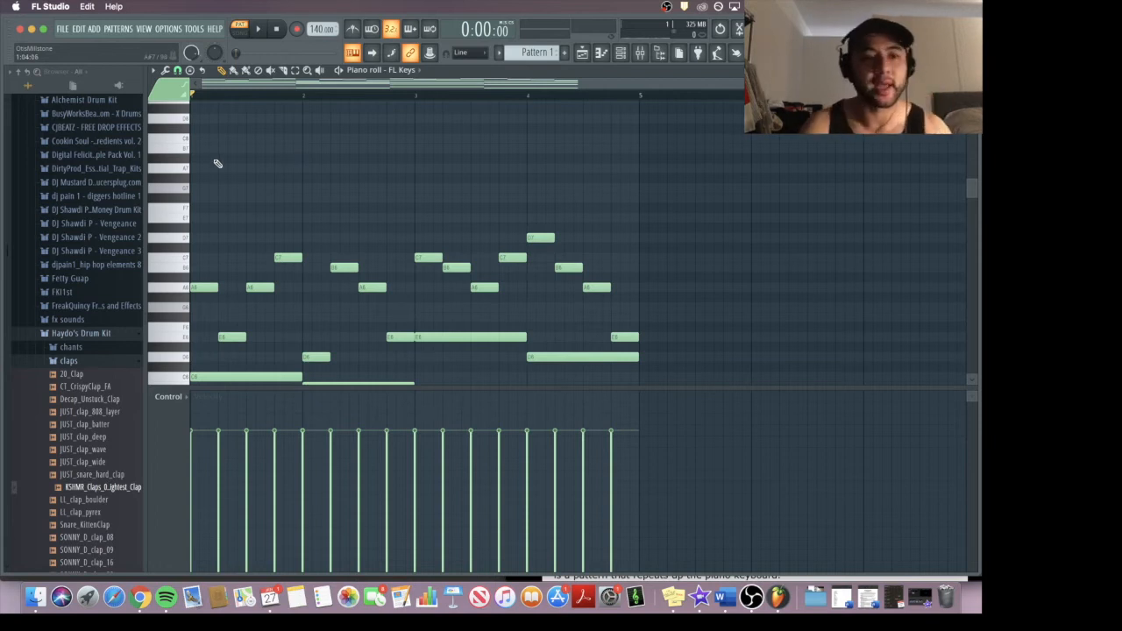
pyautogui.scroll(2, 224, 147)
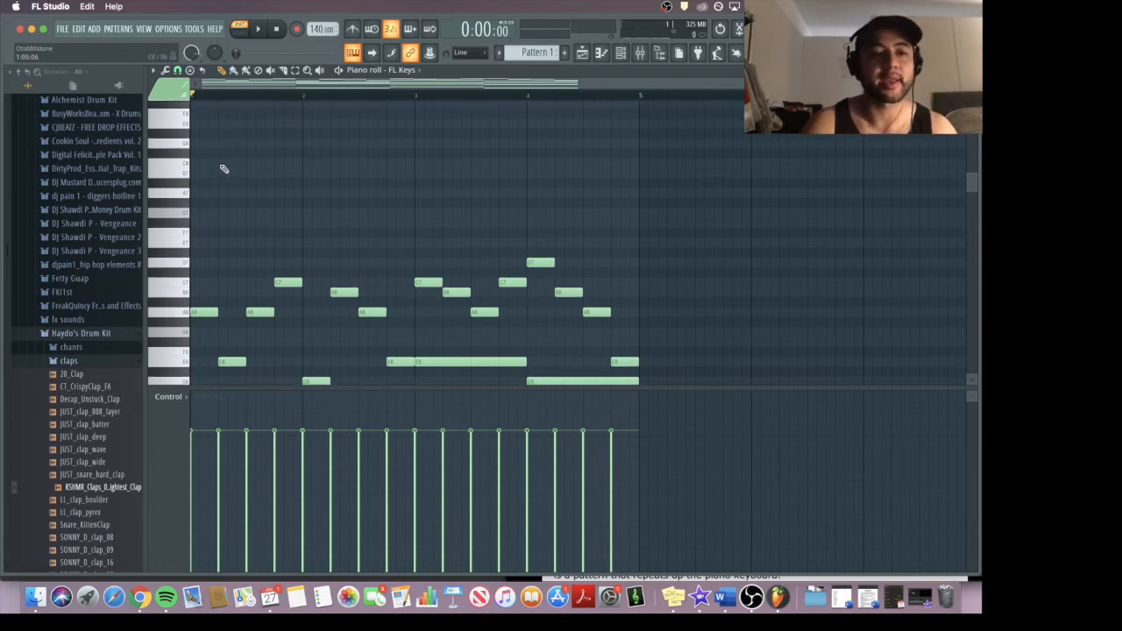
pyautogui.scroll(-12, 231, 177)
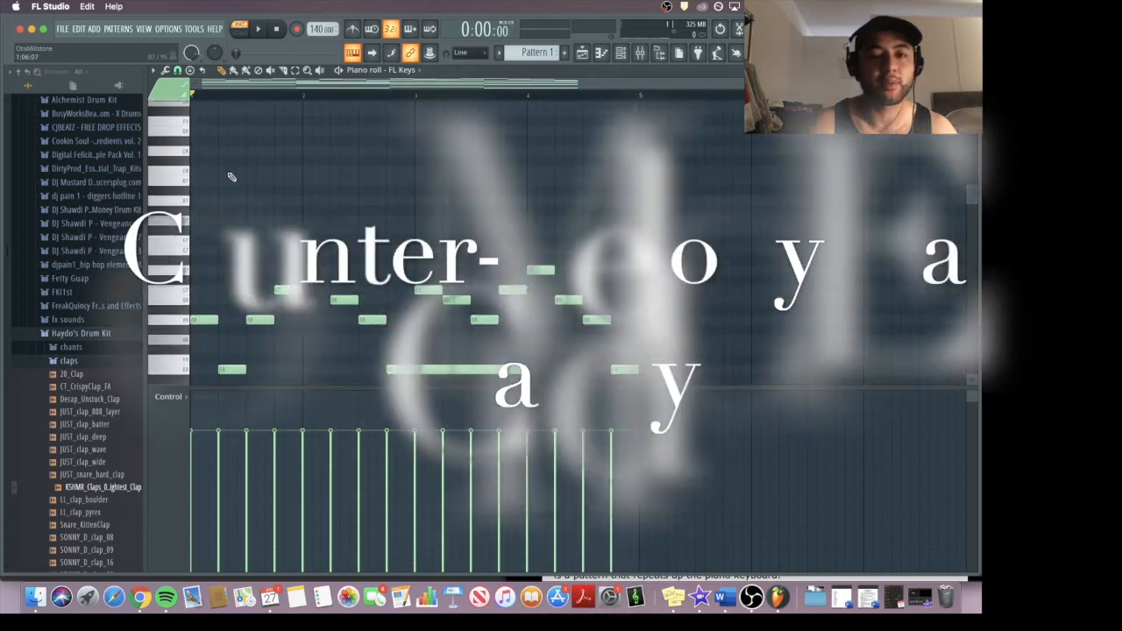
pyautogui.scroll(12, 231, 177)
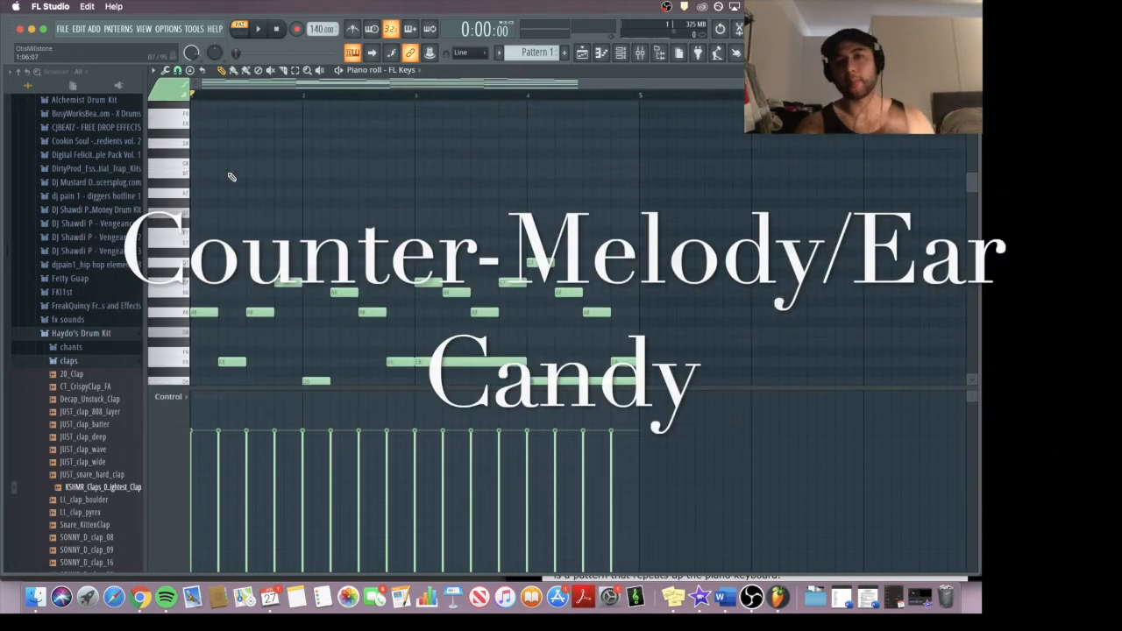
pyautogui.scroll(2, 232, 177)
pyautogui.press('space')
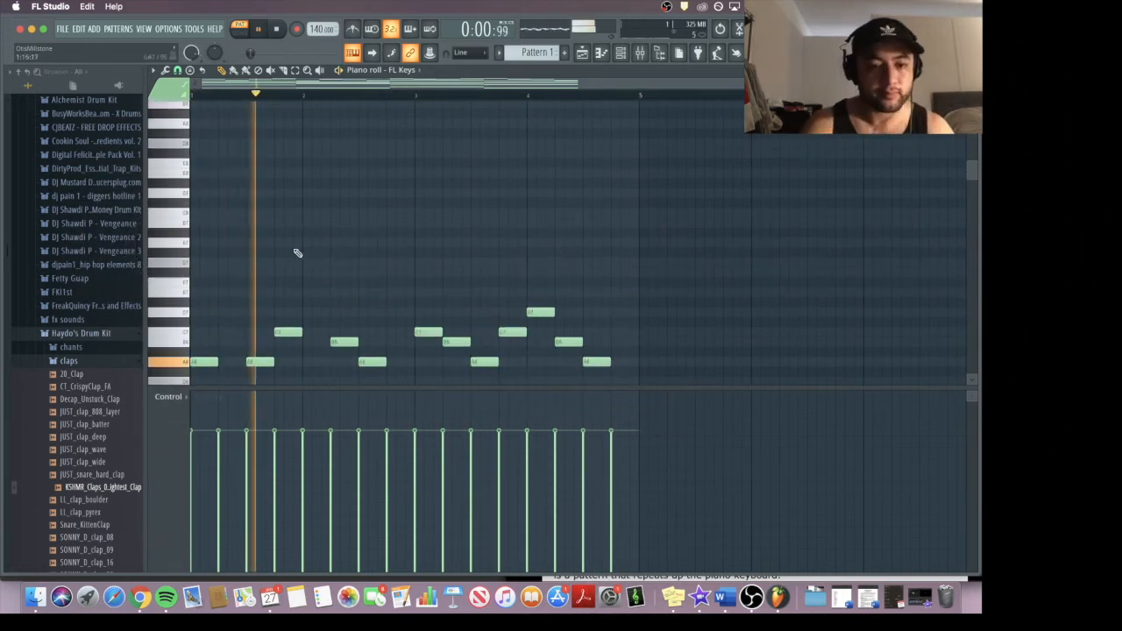
pyautogui.press('space')
pyautogui.moveTo(297, 217); pyautogui.dragTo(299, 260)
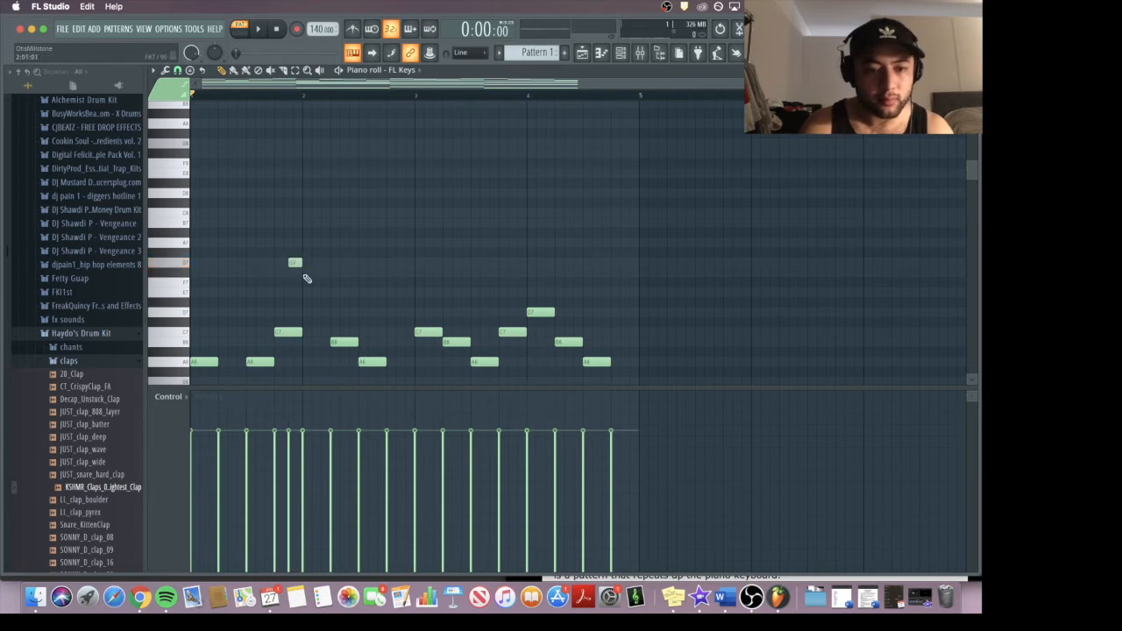
# Add a half-beat counter-melody note at the start of bar 2, set its pitch to D7, and play it back.
pyautogui.moveTo(306, 213); pyautogui.dragTo(308, 209)
pyautogui.press('space')
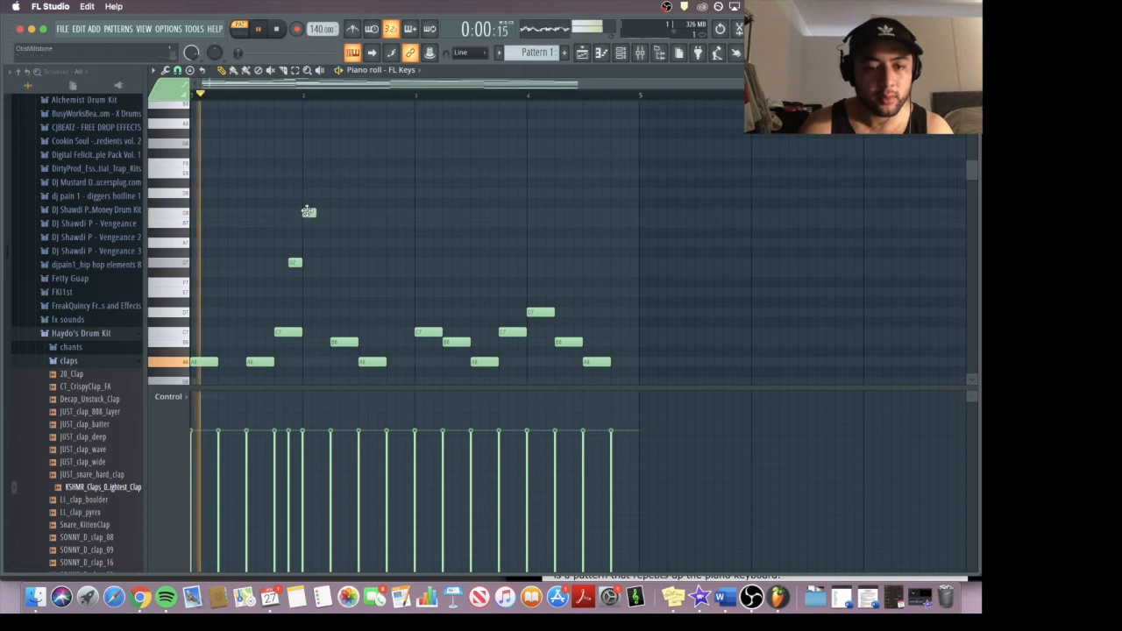
pyautogui.scroll(-3, 341, 263)
pyautogui.press('space')
pyautogui.moveTo(309, 137); pyautogui.dragTo(308, 235)
pyautogui.press('space')
pyautogui.press('space')
# Add a half-beat note on the second half of beat 1 in bar 2, set its pitch to E7, and play it back.
pyautogui.moveTo(320, 267); pyautogui.dragTo(321, 254)
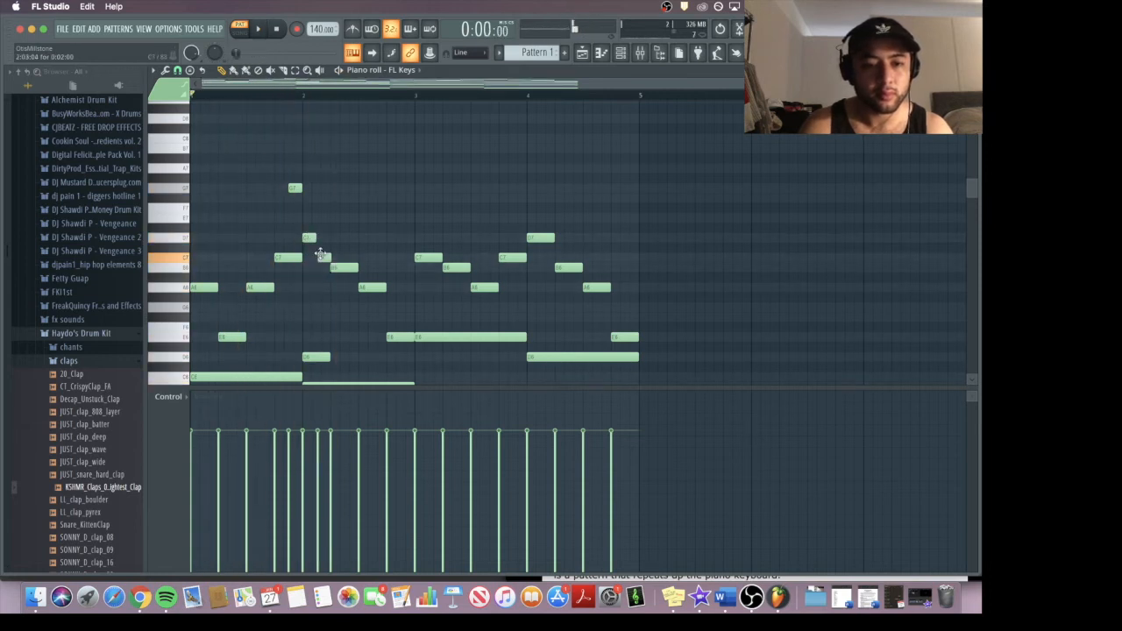
pyautogui.press('space')
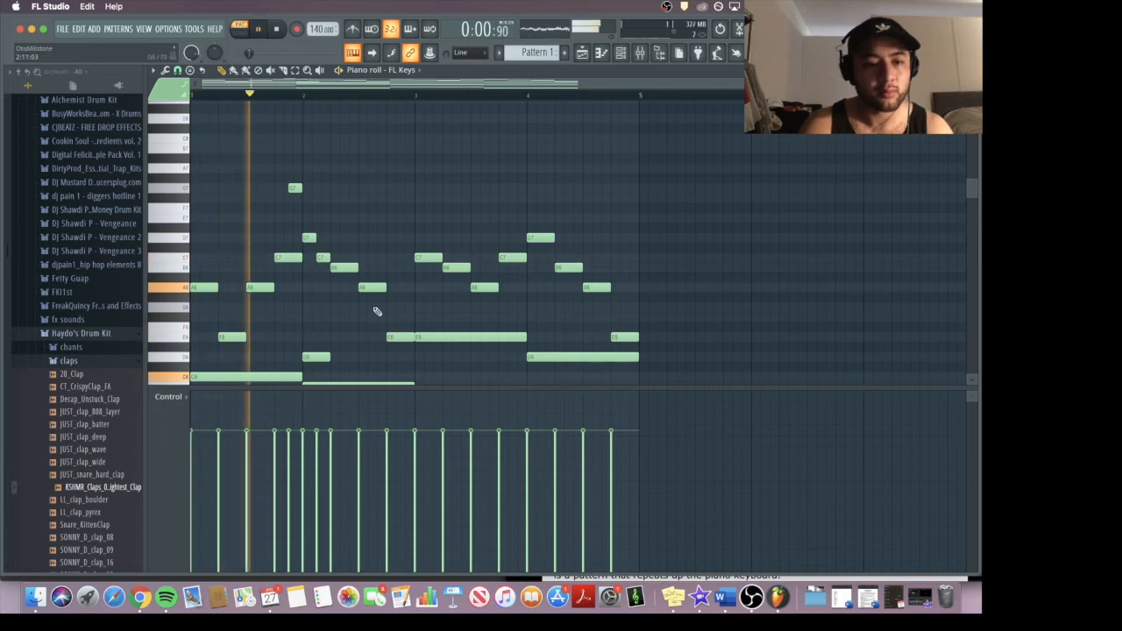
pyautogui.press('space')
pyautogui.moveTo(321, 256); pyautogui.dragTo(321, 212)
pyautogui.press('space')
pyautogui.scroll(-3, 350, 280)
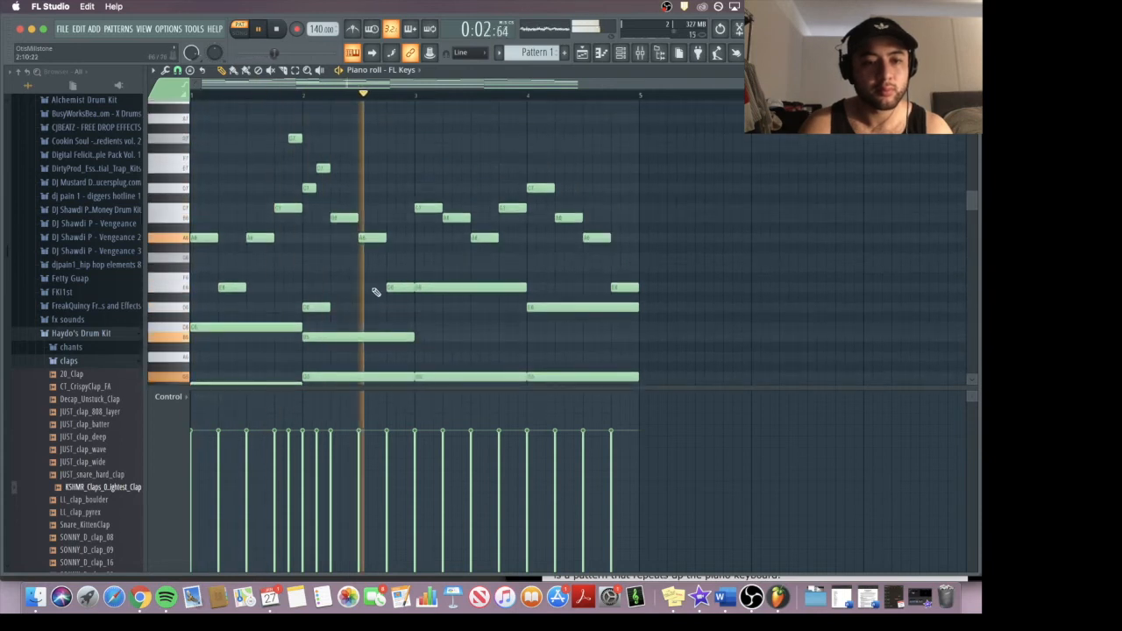
pyautogui.press('space')
# Add the half-beat counter-melody notes G6 and F#6 on beat 1 of bar 3, and play them back.
pyautogui.click(415, 239)
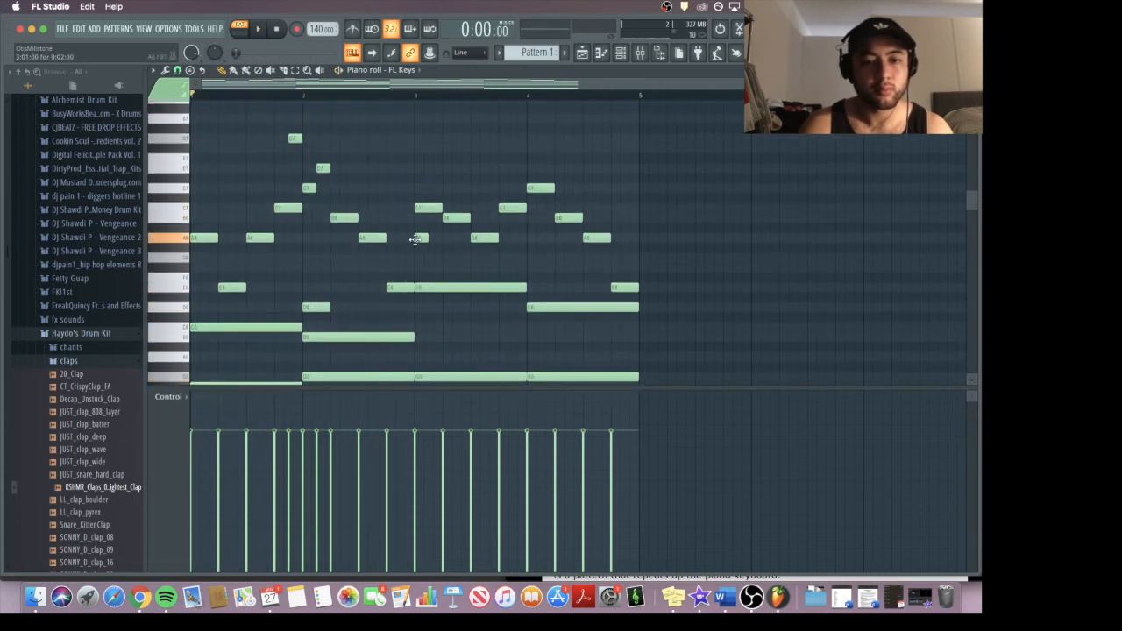
pyautogui.moveTo(420, 239); pyautogui.dragTo(420, 256)
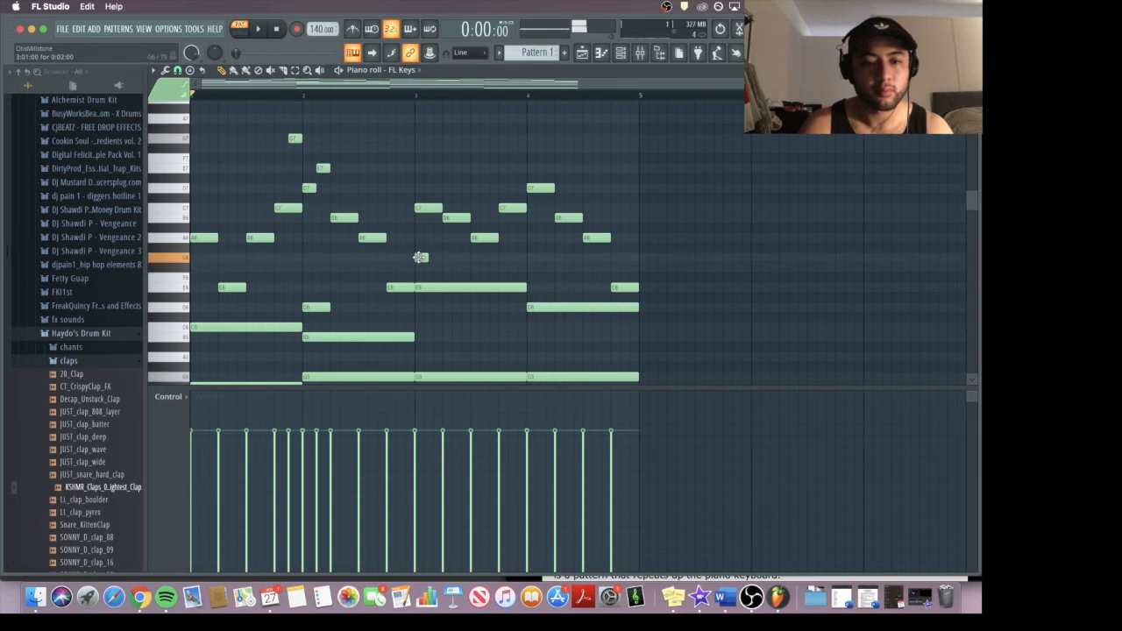
pyautogui.click(429, 267)
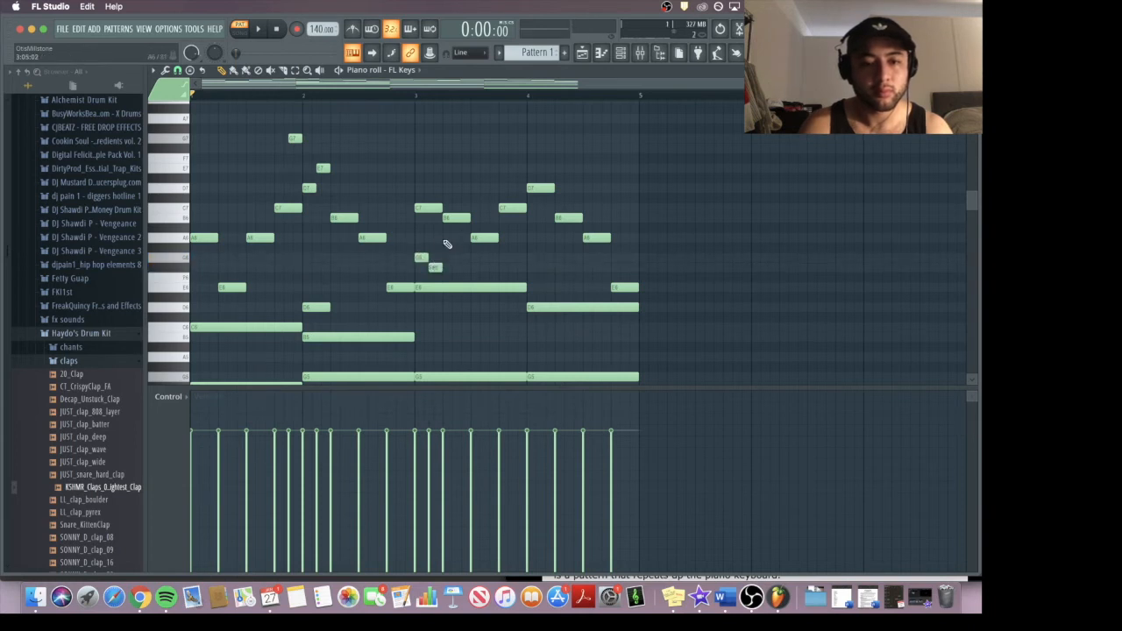
pyautogui.press('space')
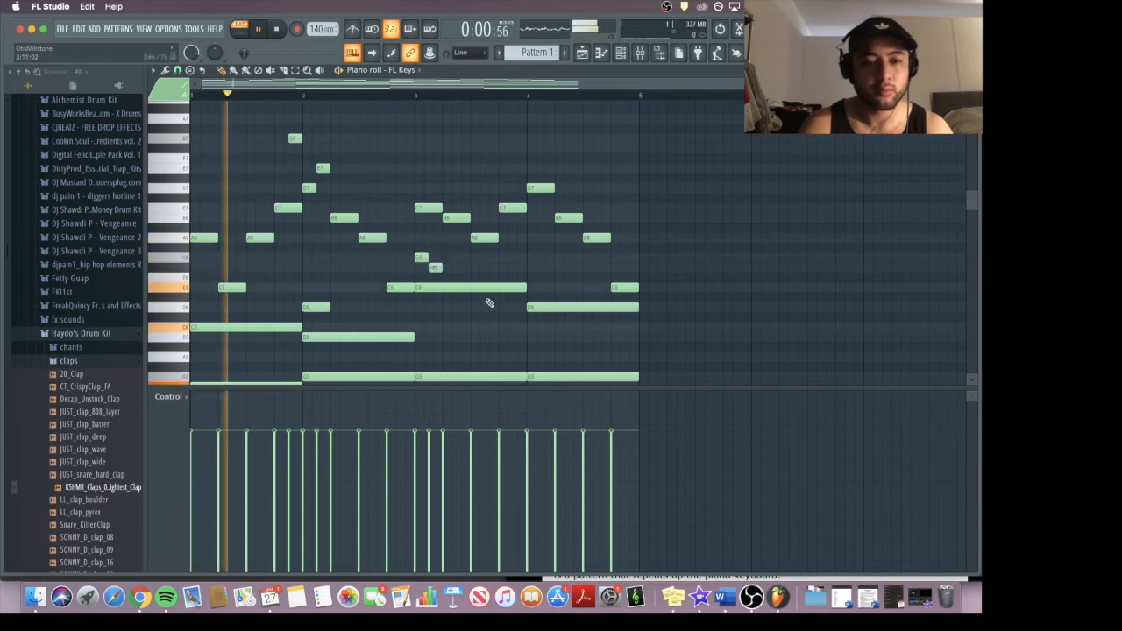
pyautogui.scroll(1, 489, 300)
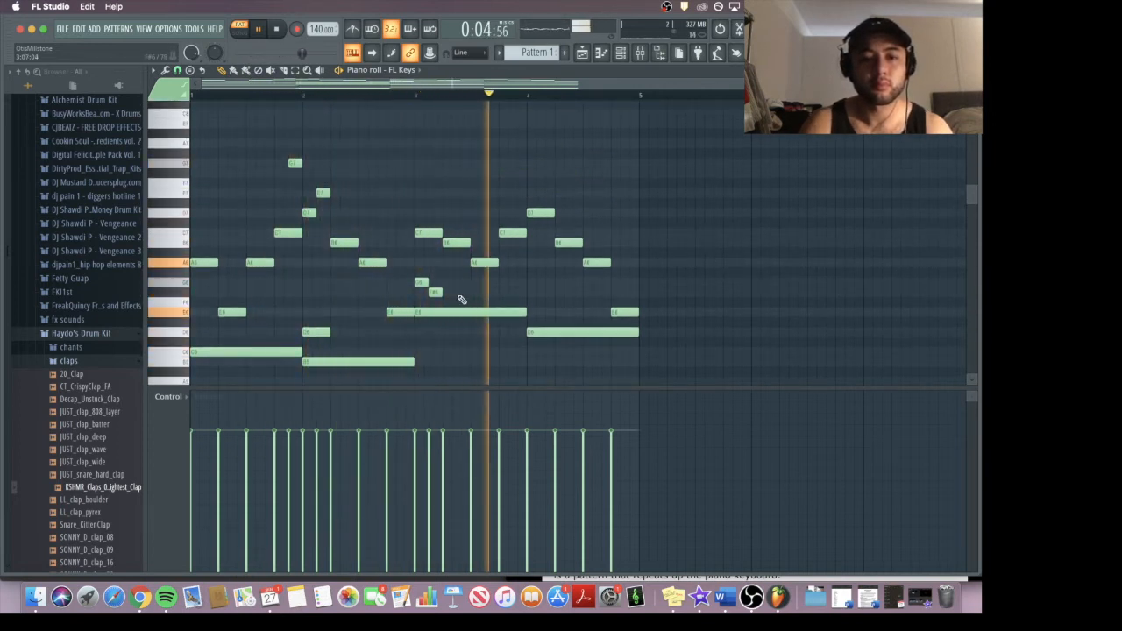
pyautogui.press('space')
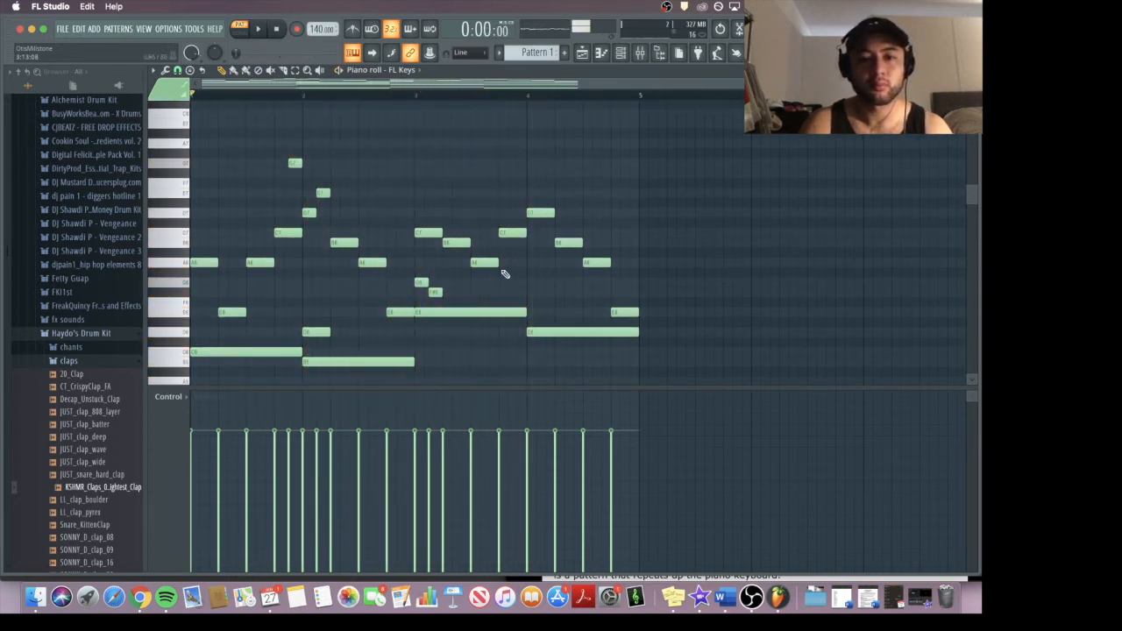
# Add half-beat notes G7 ending bar 3 and F#7 and D7 on bar 4's first beat, shorten the existing D7 to half a beat, and play back.
pyautogui.click(518, 164)
pyautogui.moveTo(519, 163)
pyautogui.mouseDown()
pyautogui.moveTo(519, 213)
pyautogui.moveTo(516, 147)
pyautogui.moveTo(519, 202)
pyautogui.moveTo(518, 158)
pyautogui.mouseUp()
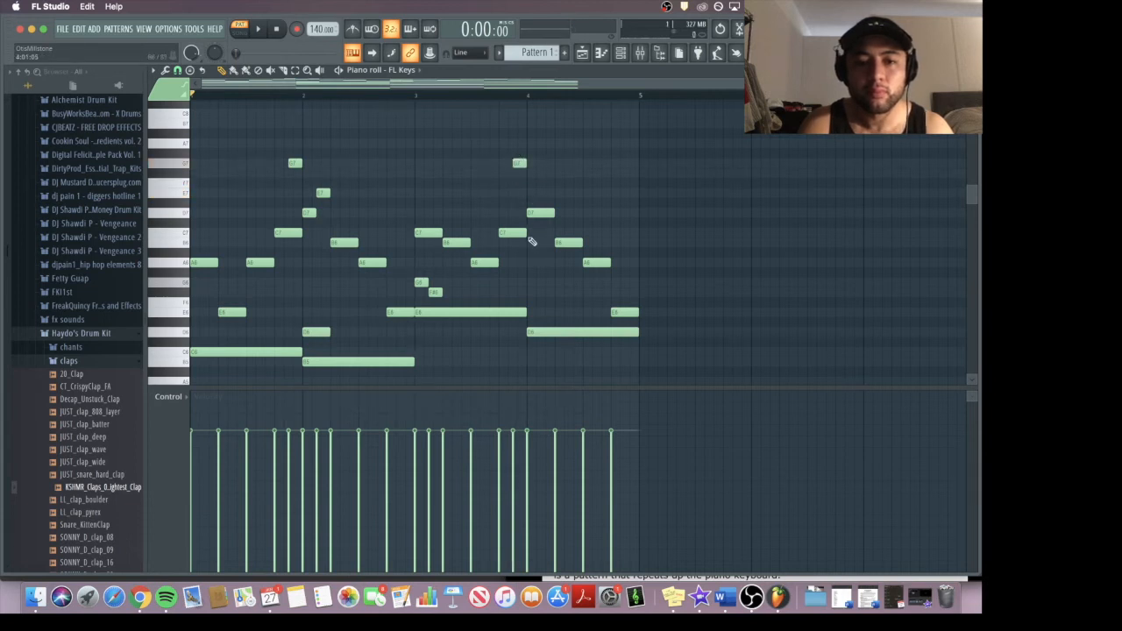
pyautogui.click(533, 194)
pyautogui.moveTo(533, 194); pyautogui.dragTo(532, 193)
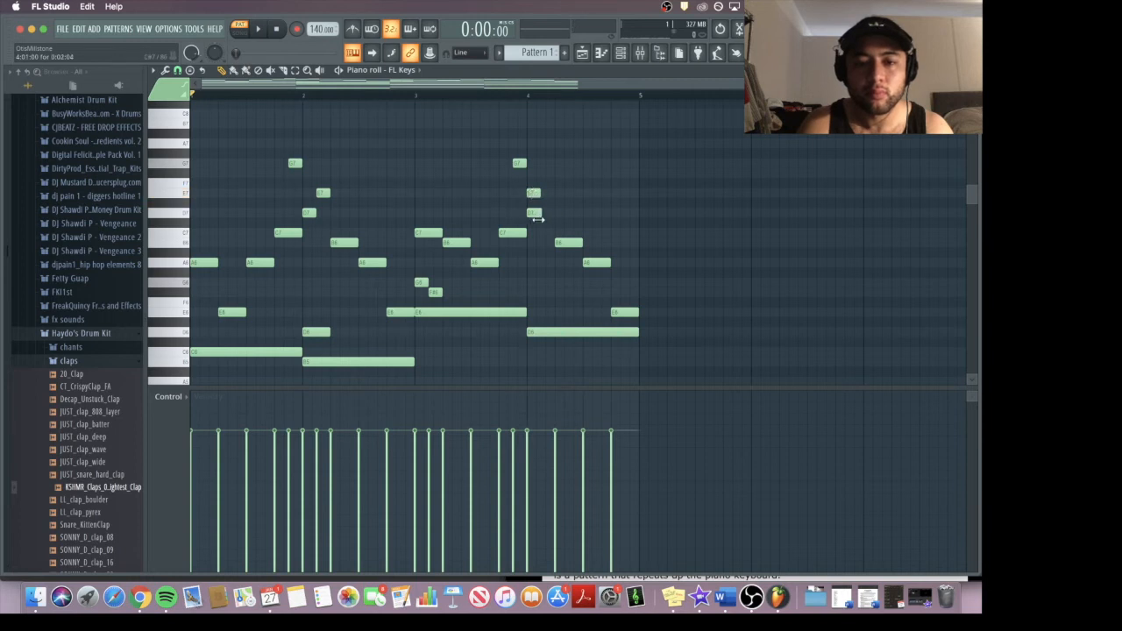
pyautogui.moveTo(532, 194); pyautogui.dragTo(533, 173)
pyautogui.click(545, 213)
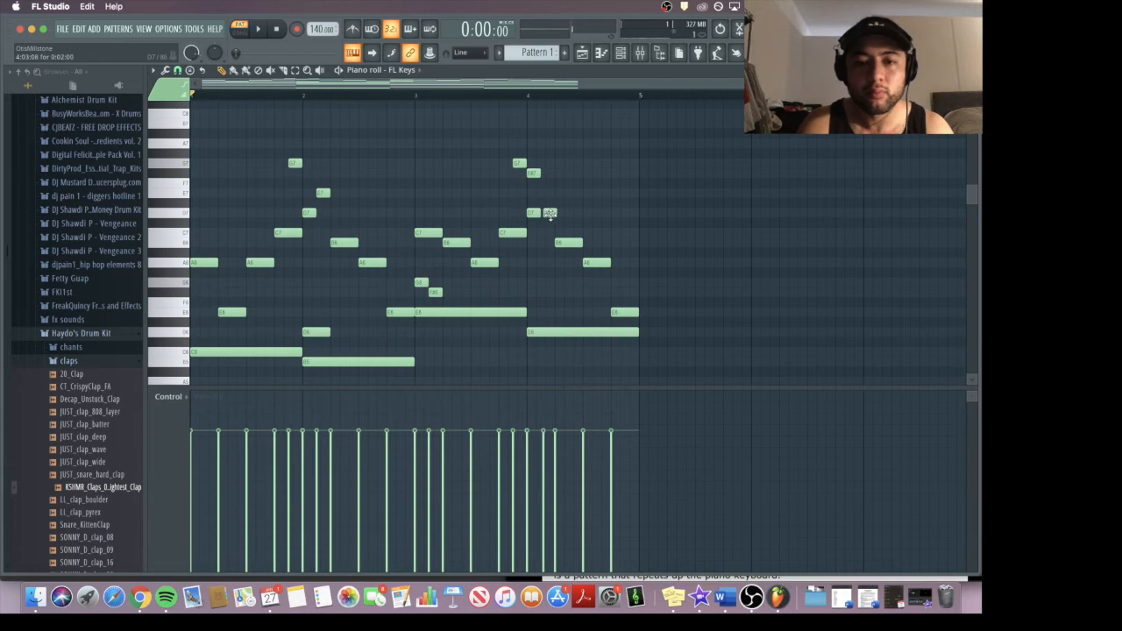
pyautogui.press('space')
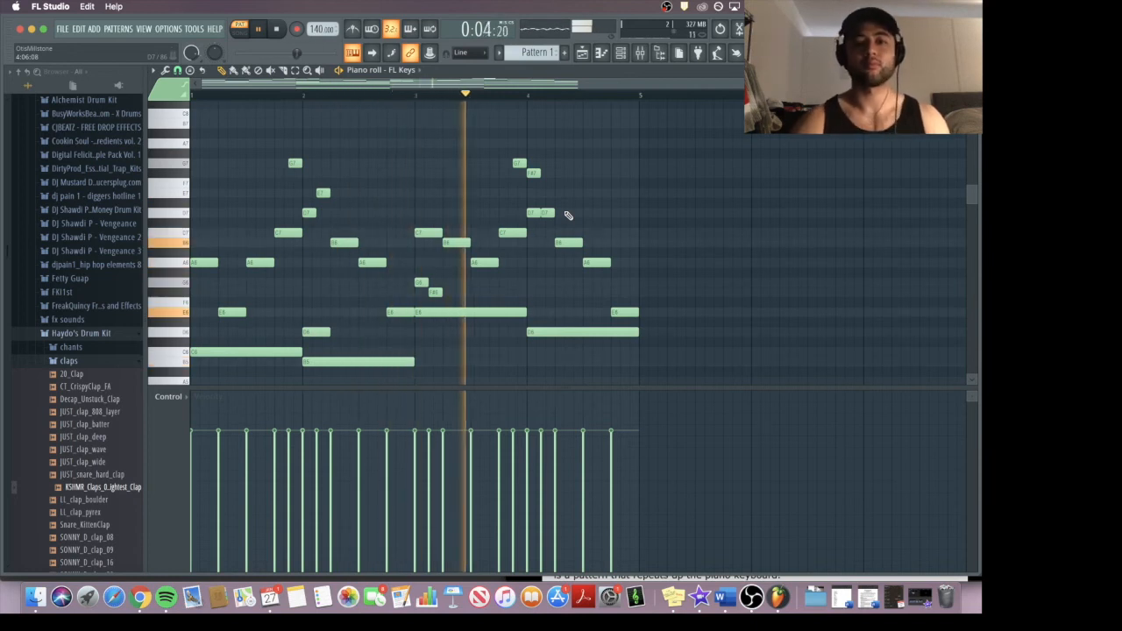
# Try shortening bar 4's last E6 to half a beat with a half-beat G6 after it, and play back the pattern.
pyautogui.scroll(-2, 568, 215)
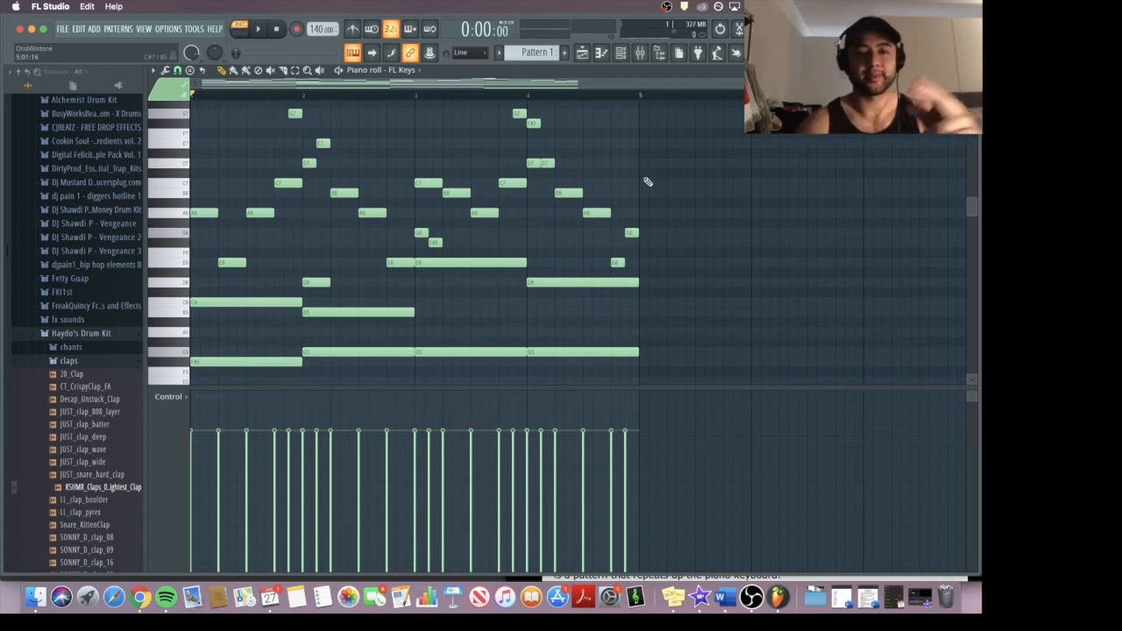
pyautogui.scroll(3, 646, 181)
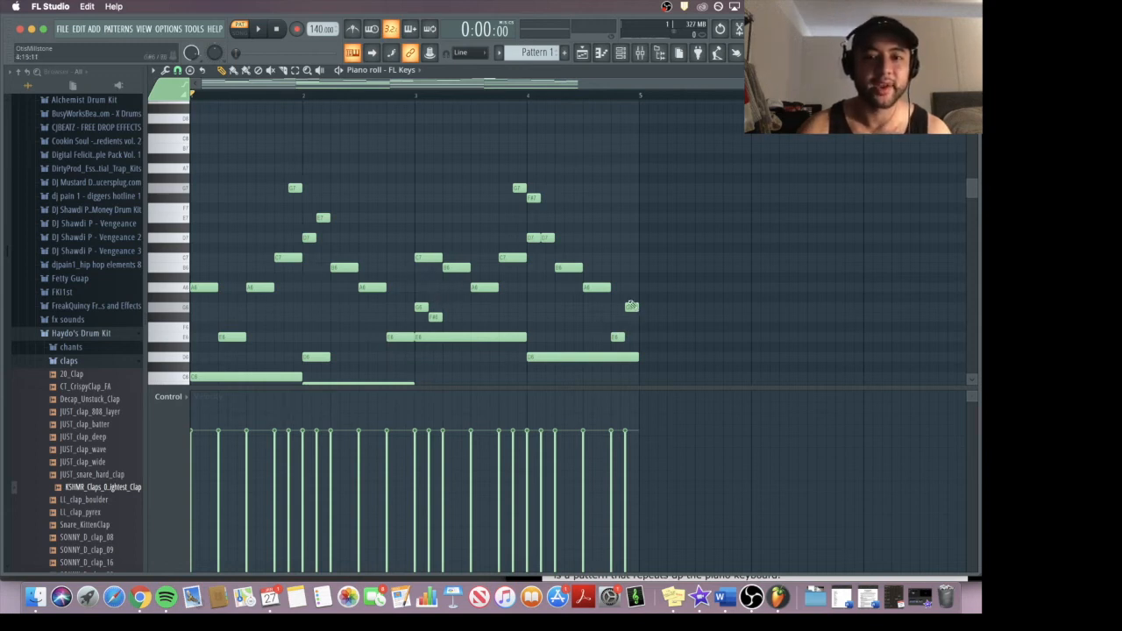
pyautogui.scroll(-2, 517, 215)
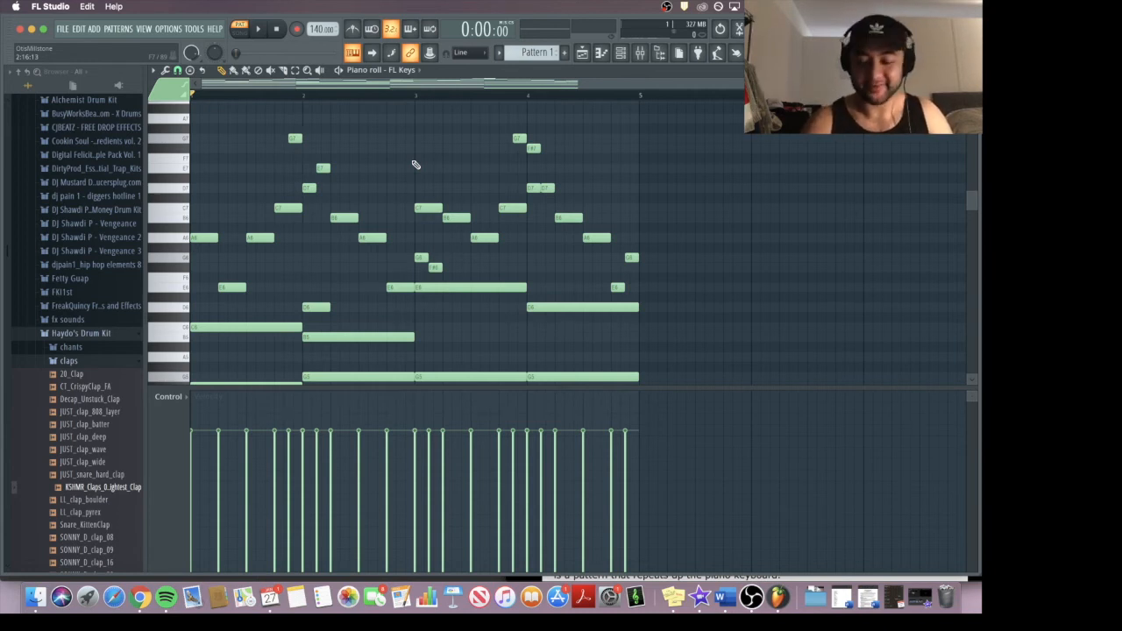
pyautogui.press('space')
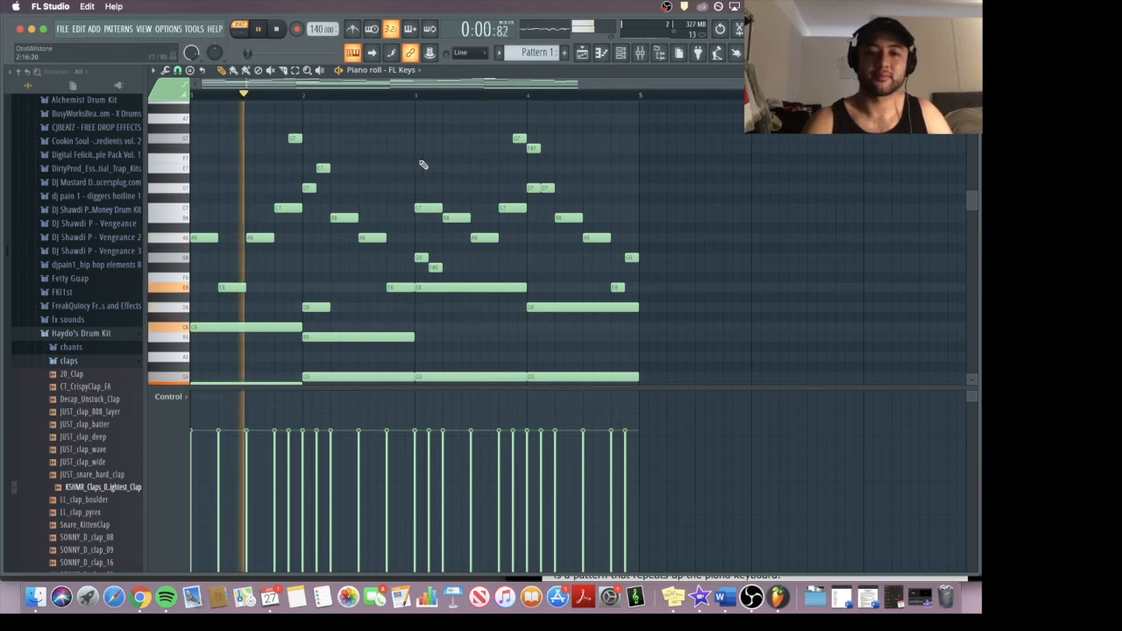
pyautogui.press('space')
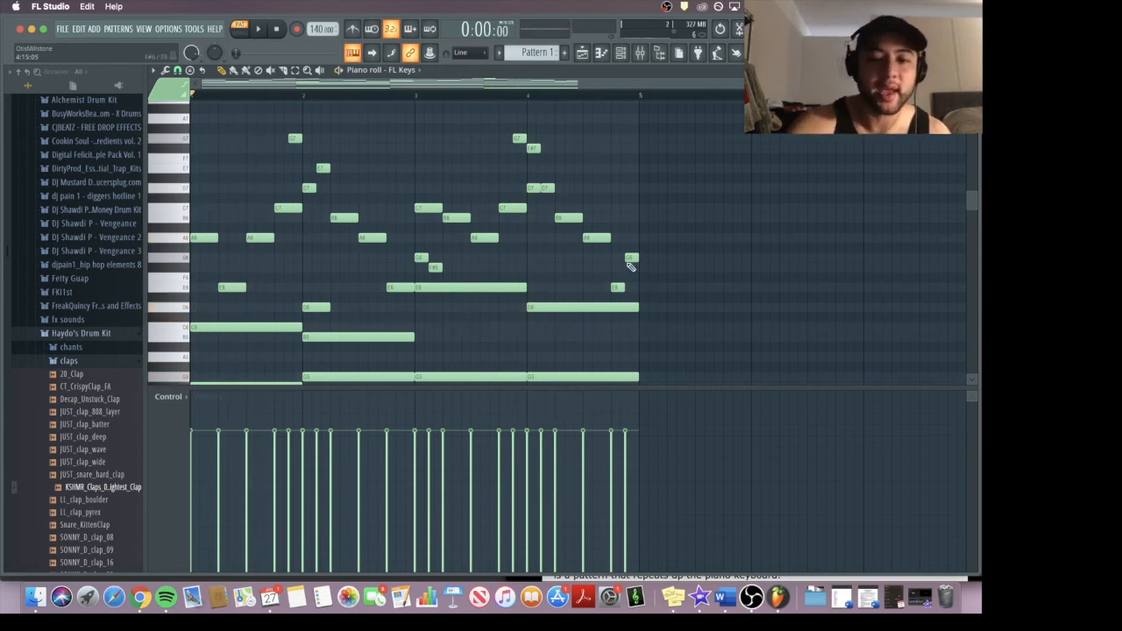
# Undo the added G6 at the end of bar 4 and the shortening of the E6 before it.
pyautogui.hotkey('ctrl', 'z')
pyautogui.hotkey('ctrl', 'z')
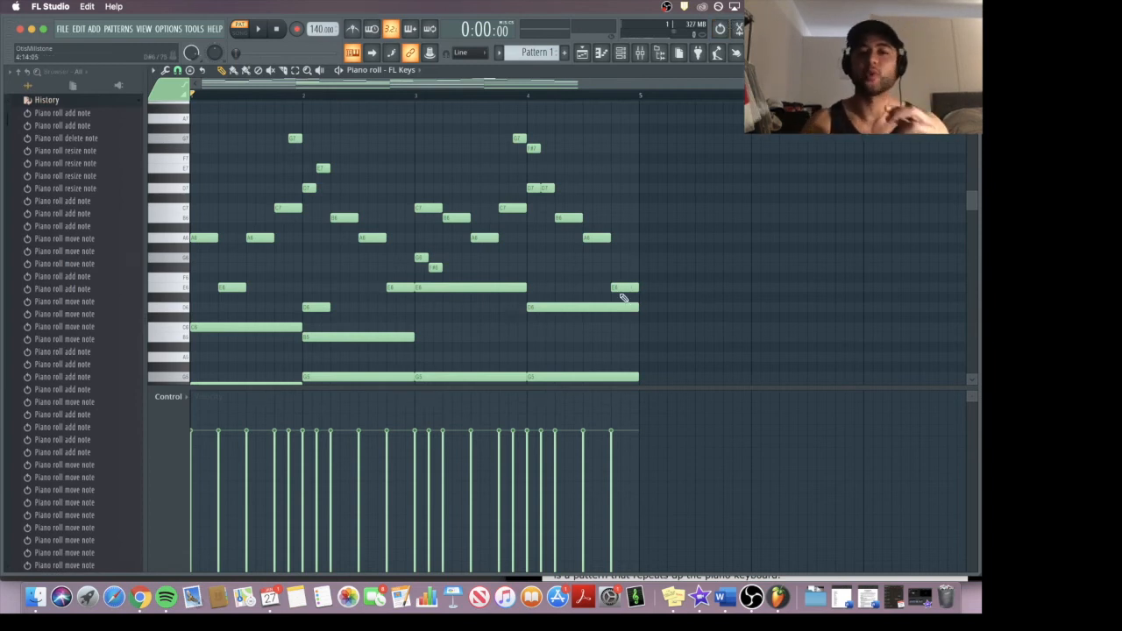
# Play back the four-bar pattern to hear the melody and counter-melody together.
pyautogui.press('space')
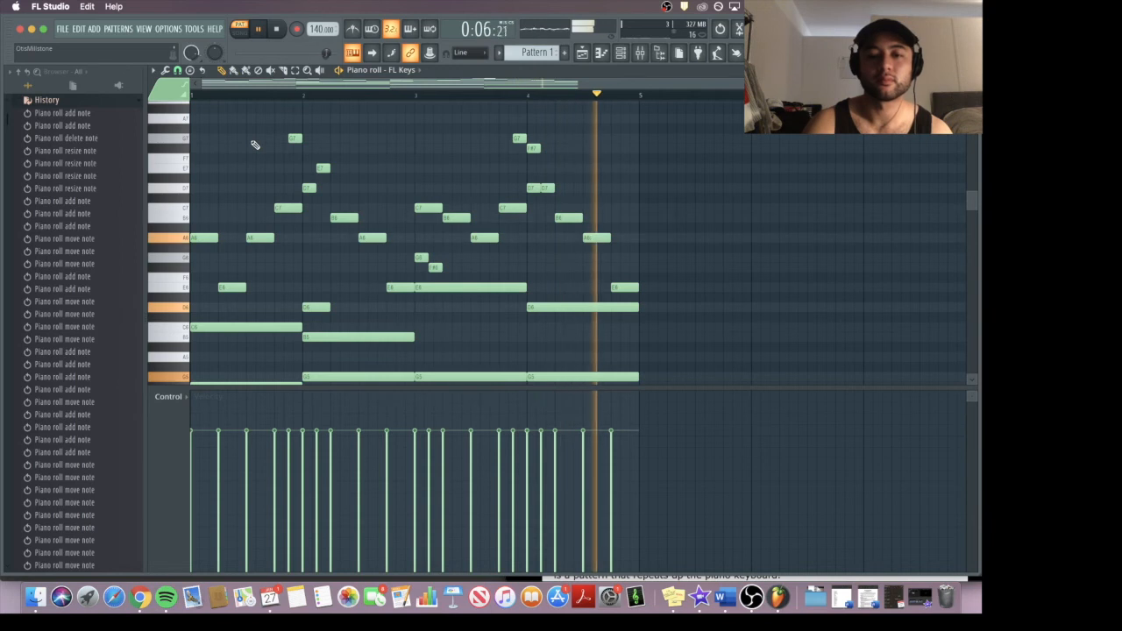
pyautogui.press('space')
pyautogui.scroll(-10, 629, 241)
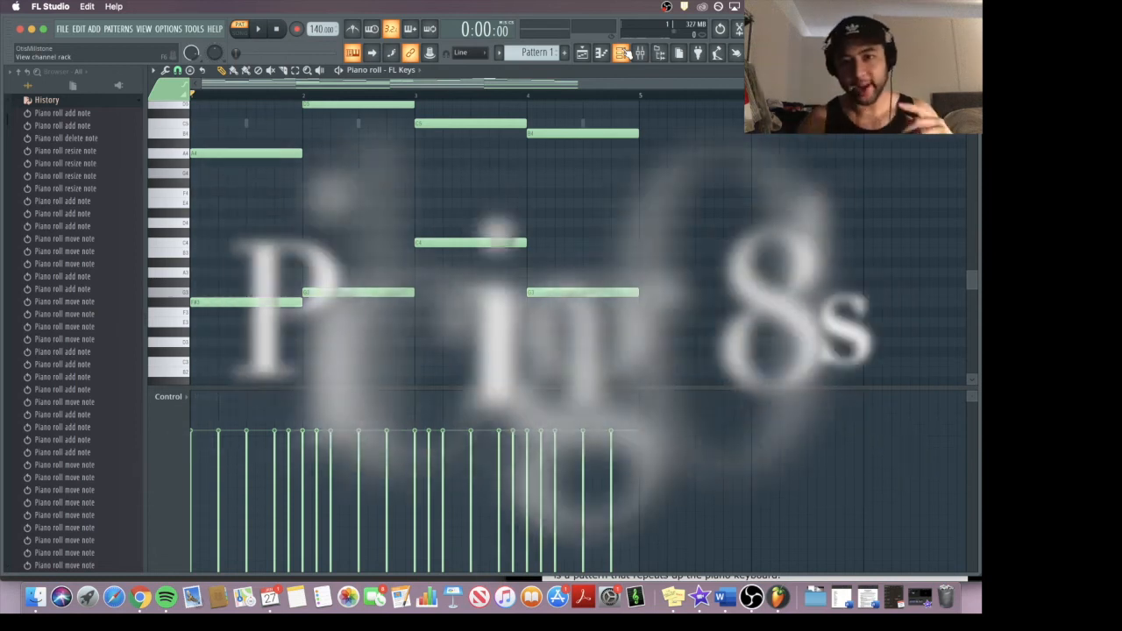
# Show the channel rack and browse the sample packs to the new 808s folder in Haydo's Drum Kit.
pyautogui.click(625, 53)
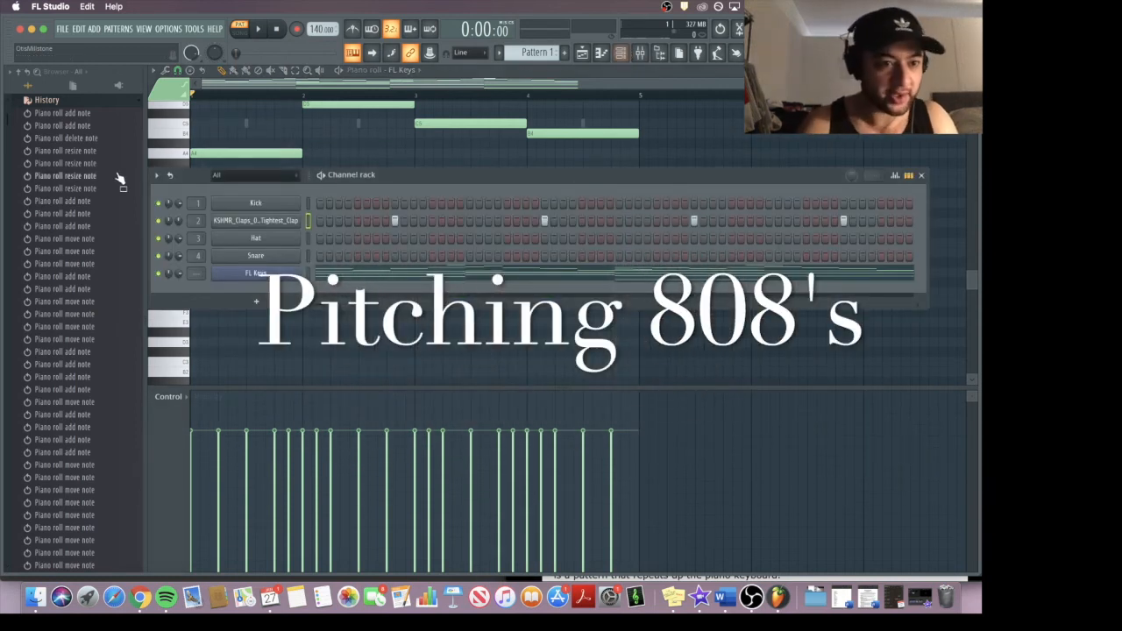
pyautogui.click(95, 102)
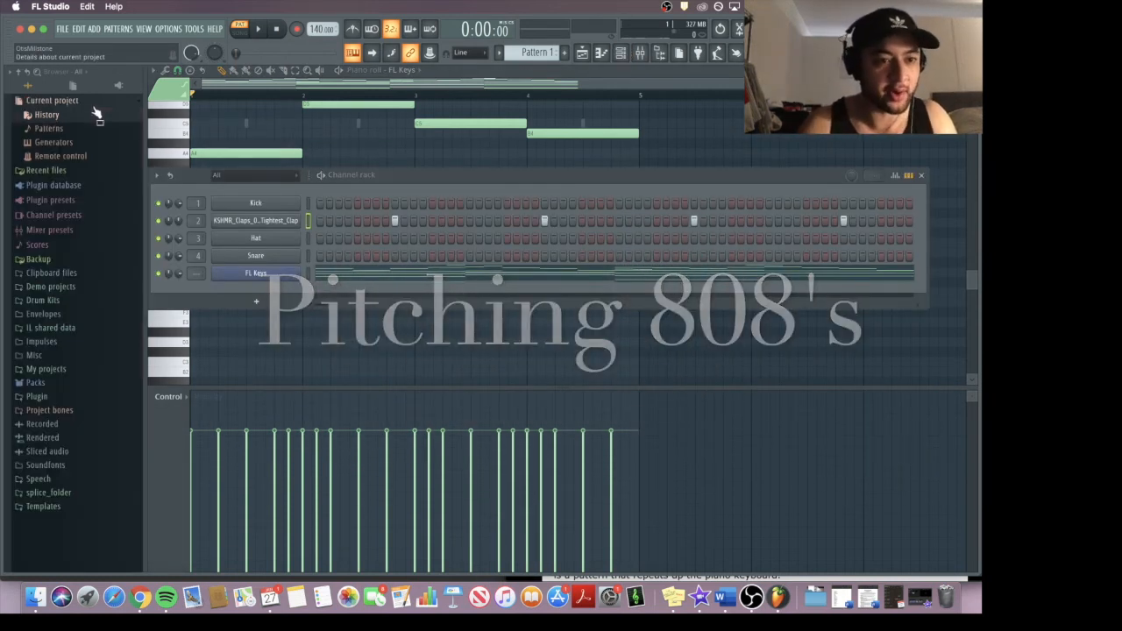
pyautogui.click(58, 383)
pyautogui.scroll(-3, 58, 383)
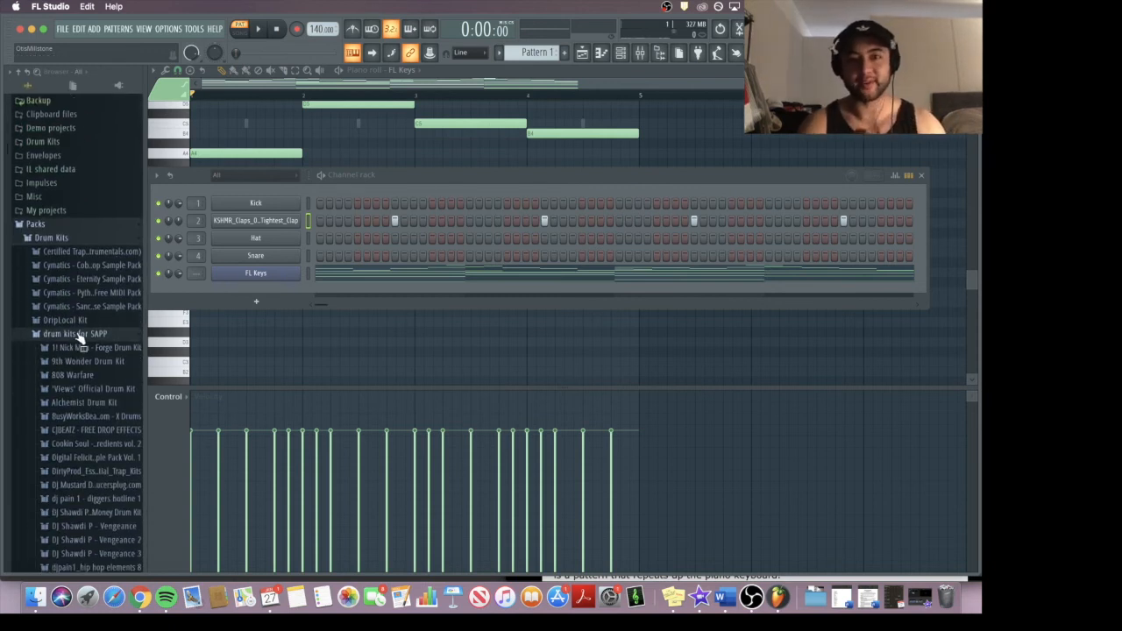
pyautogui.scroll(-3, 79, 337)
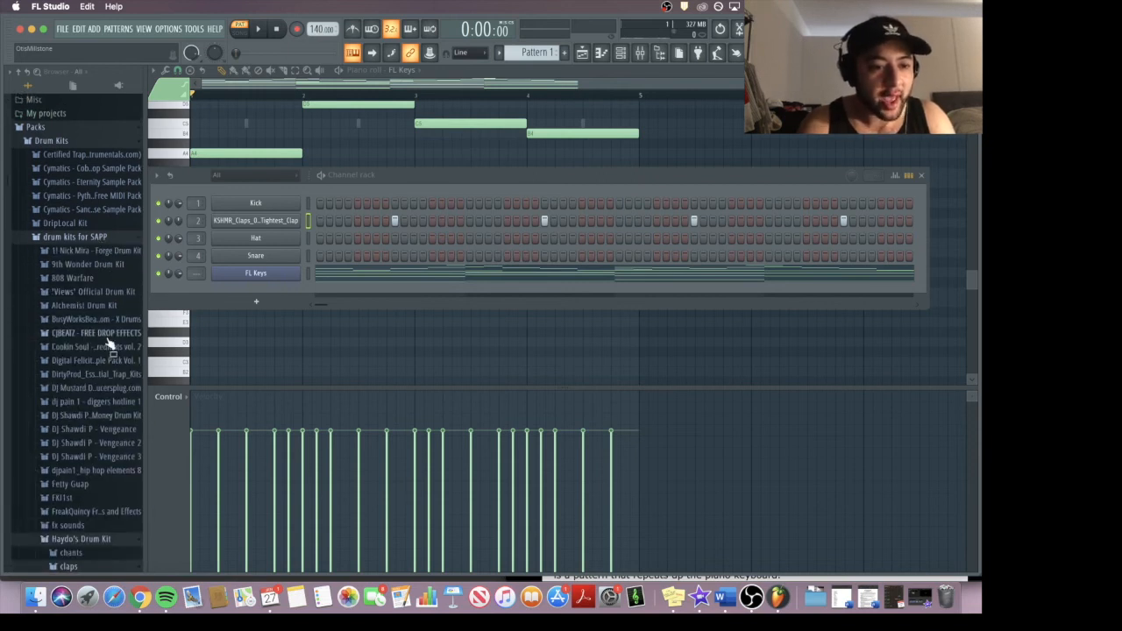
pyautogui.scroll(-3, 109, 344)
pyautogui.click(99, 456)
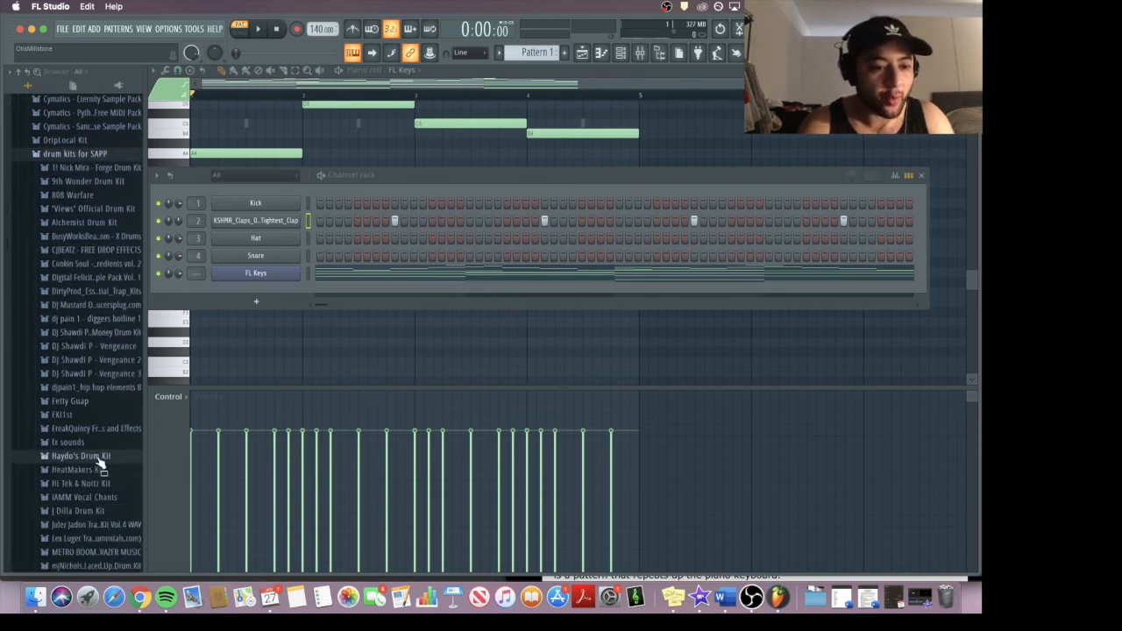
pyautogui.scroll(-3, 110, 482)
pyautogui.click(113, 383)
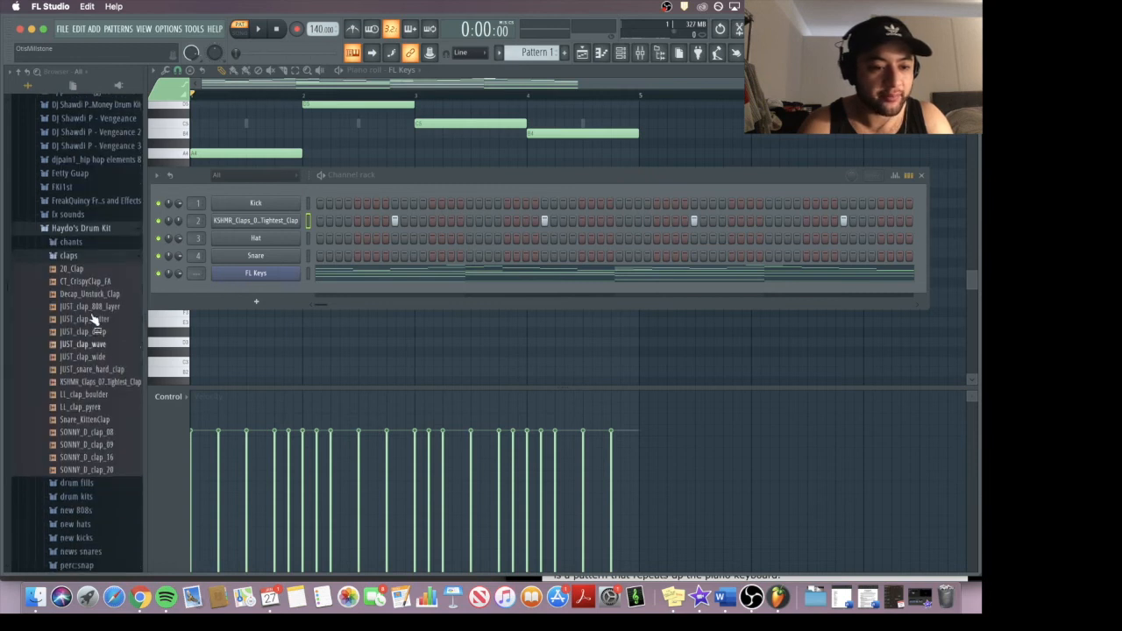
pyautogui.click(88, 256)
pyautogui.click(89, 297)
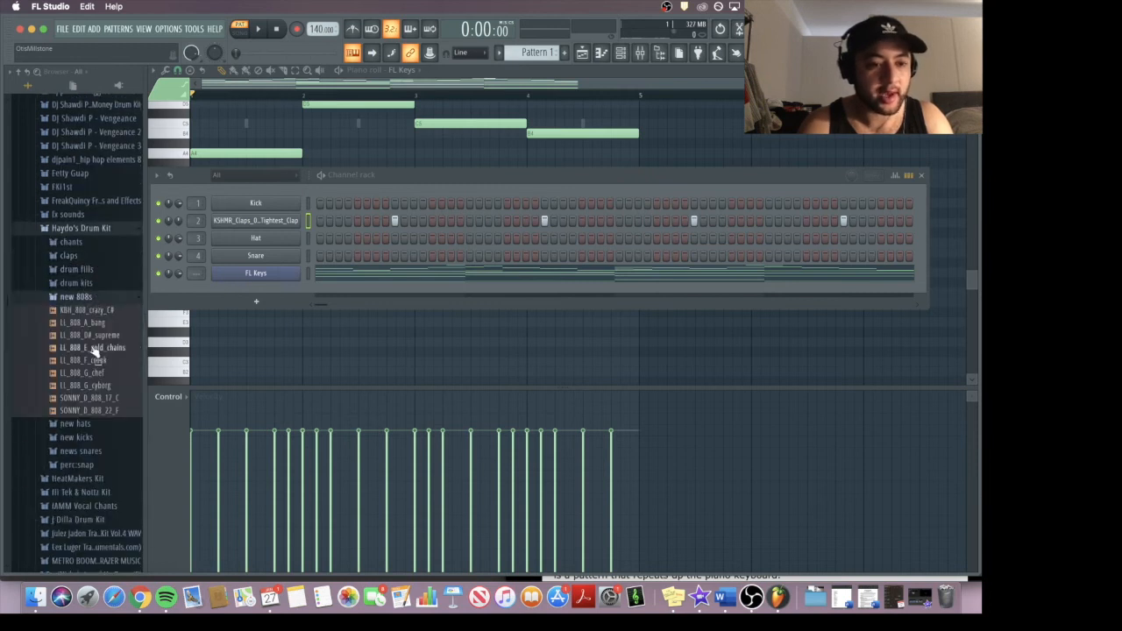
# Audition the LL_808_G_chef sample and load it as a new channel above the Kick.
pyautogui.click(91, 372)
pyautogui.press('space')
pyautogui.press('space')
pyautogui.moveTo(93, 375); pyautogui.dragTo(261, 187)
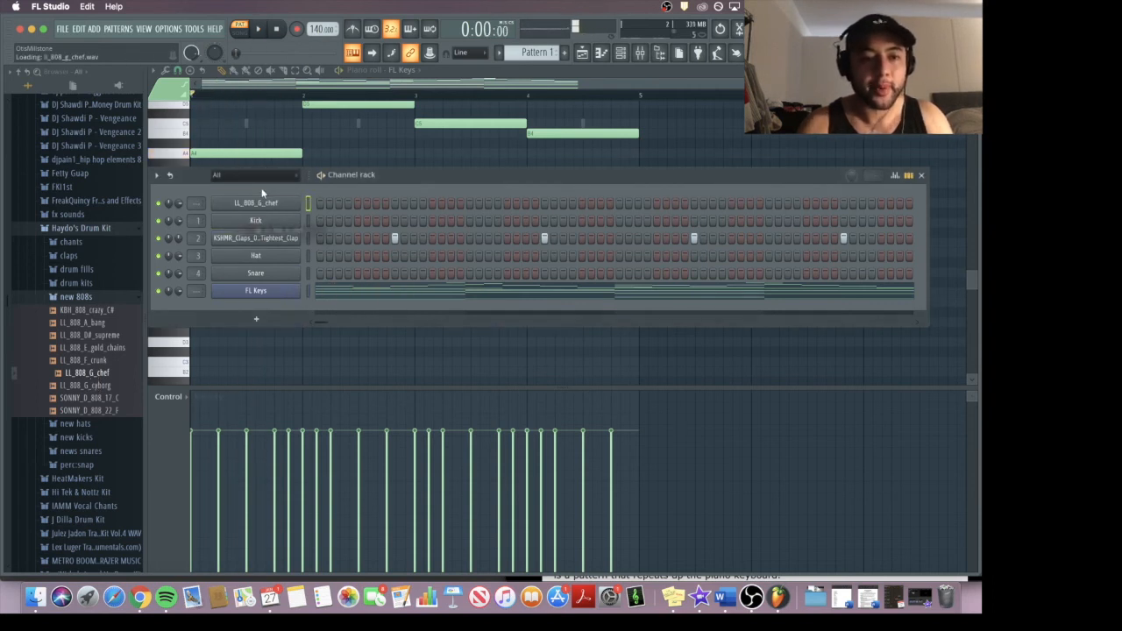
# Enable the 808 channel's volume envelope with hold at maximum and attack, decay, sustain and release at minimum.
pyautogui.click(275, 207)
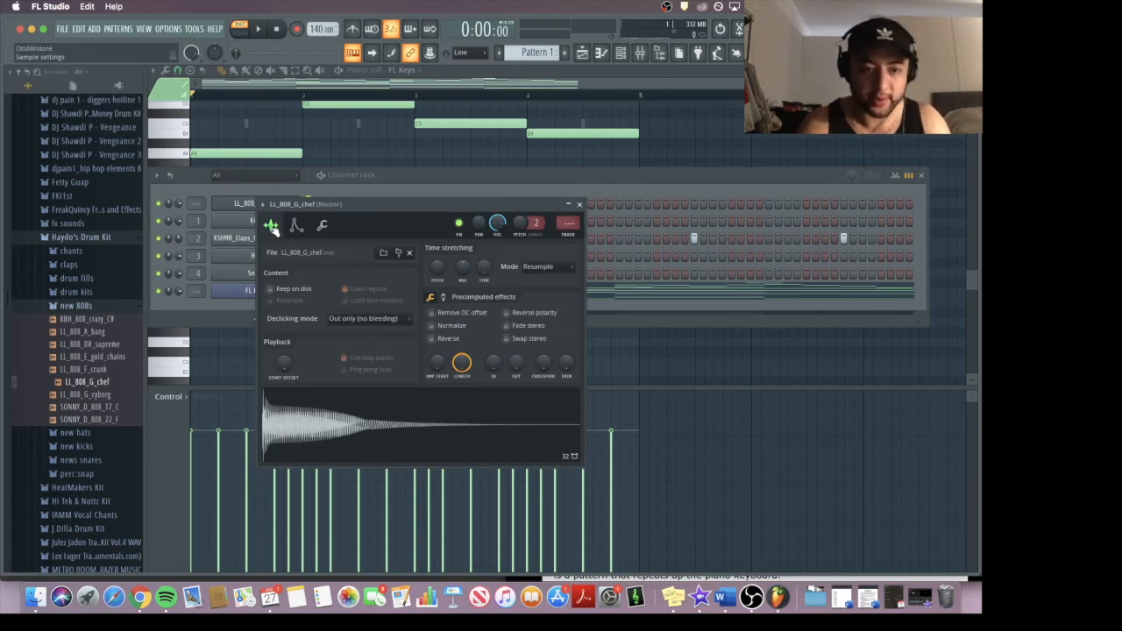
pyautogui.click(295, 225)
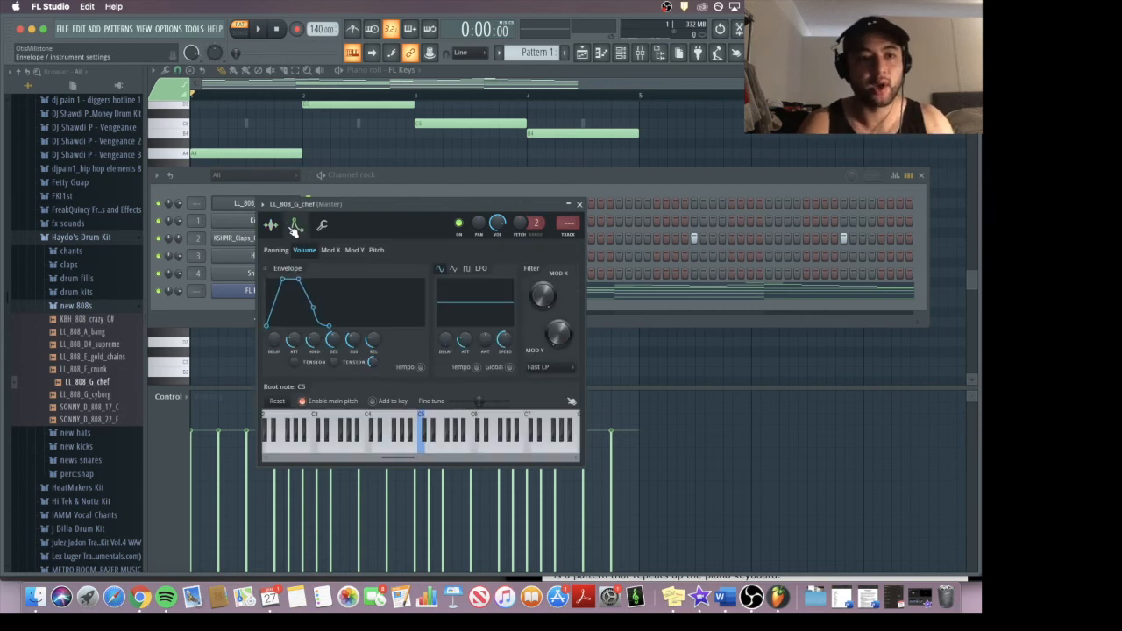
pyautogui.moveTo(295, 344); pyautogui.dragTo(316, 320)
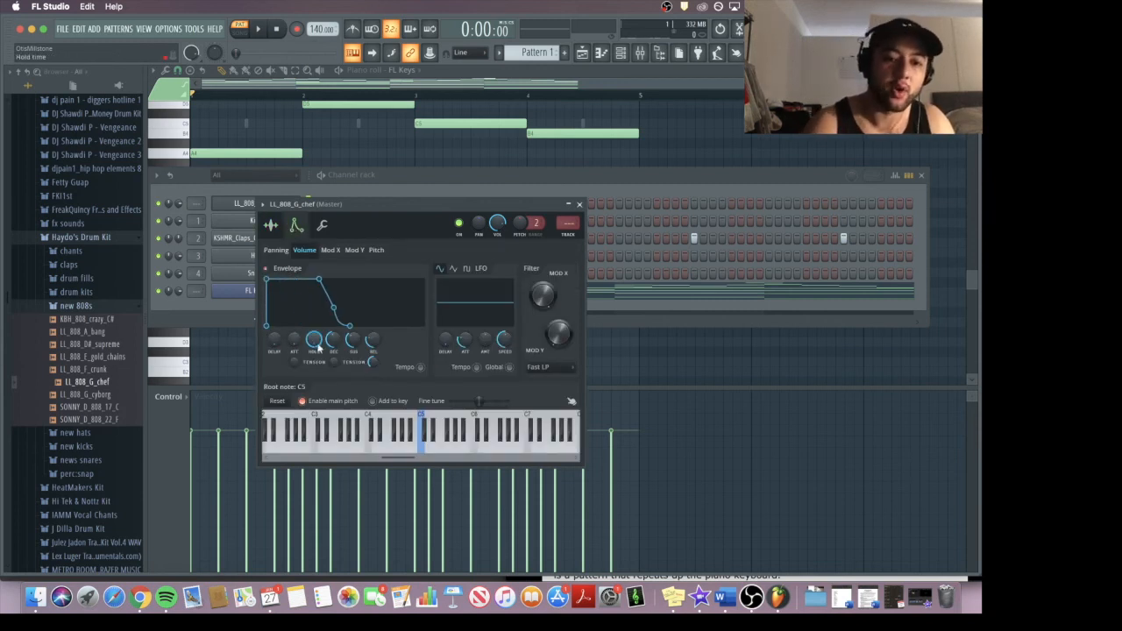
pyautogui.moveTo(333, 340); pyautogui.dragTo(333, 359)
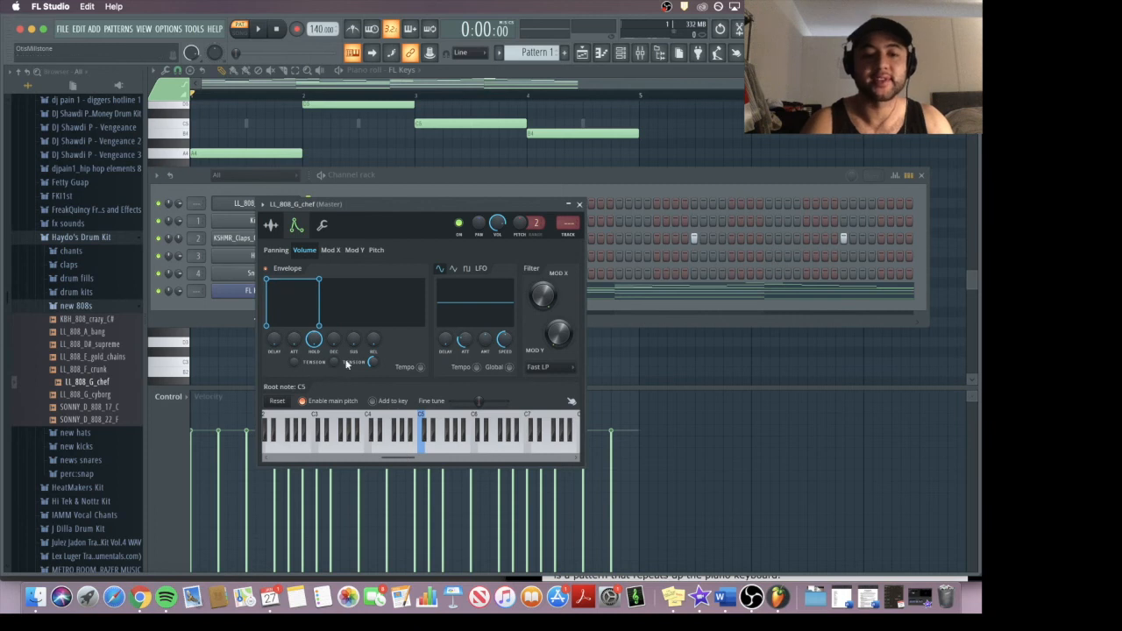
pyautogui.moveTo(383, 204); pyautogui.dragTo(506, 135)
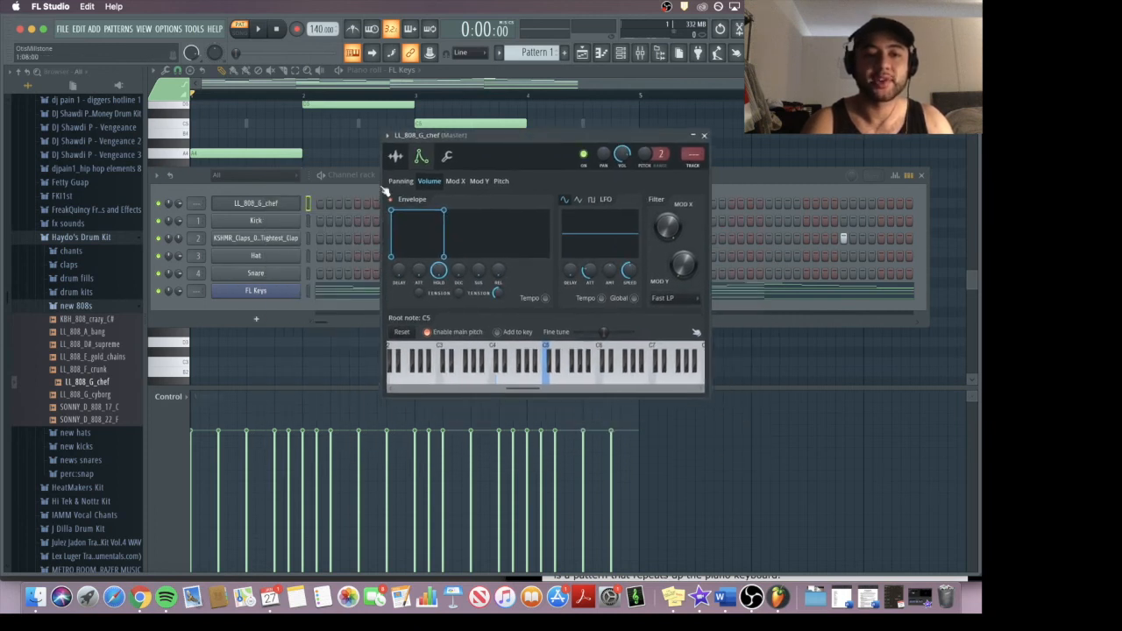
# Open the LL_808_G_chef sample from its channel settings in the Edison audio editor.
pyautogui.click(273, 207)
pyautogui.click(272, 206)
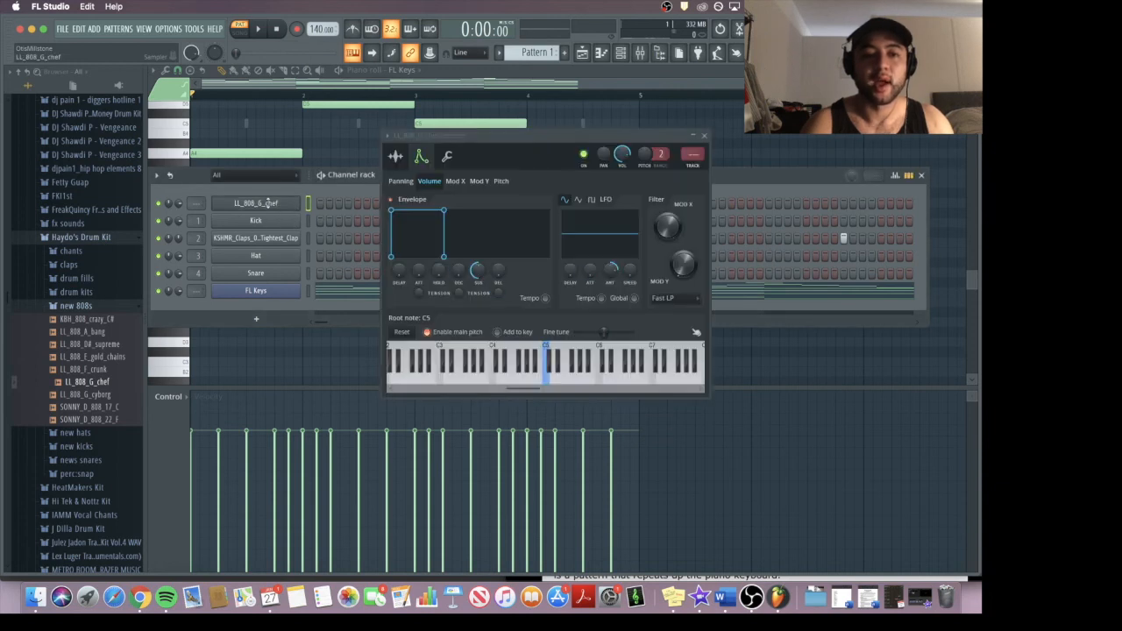
pyautogui.click(396, 157)
pyautogui.rightClick(505, 354)
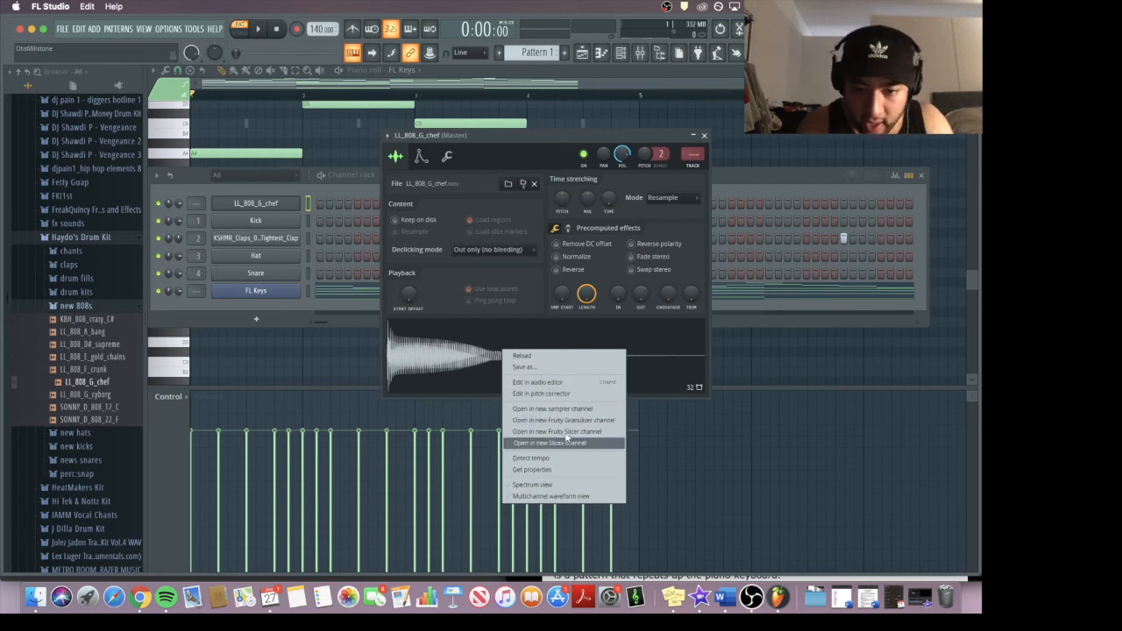
pyautogui.click(564, 383)
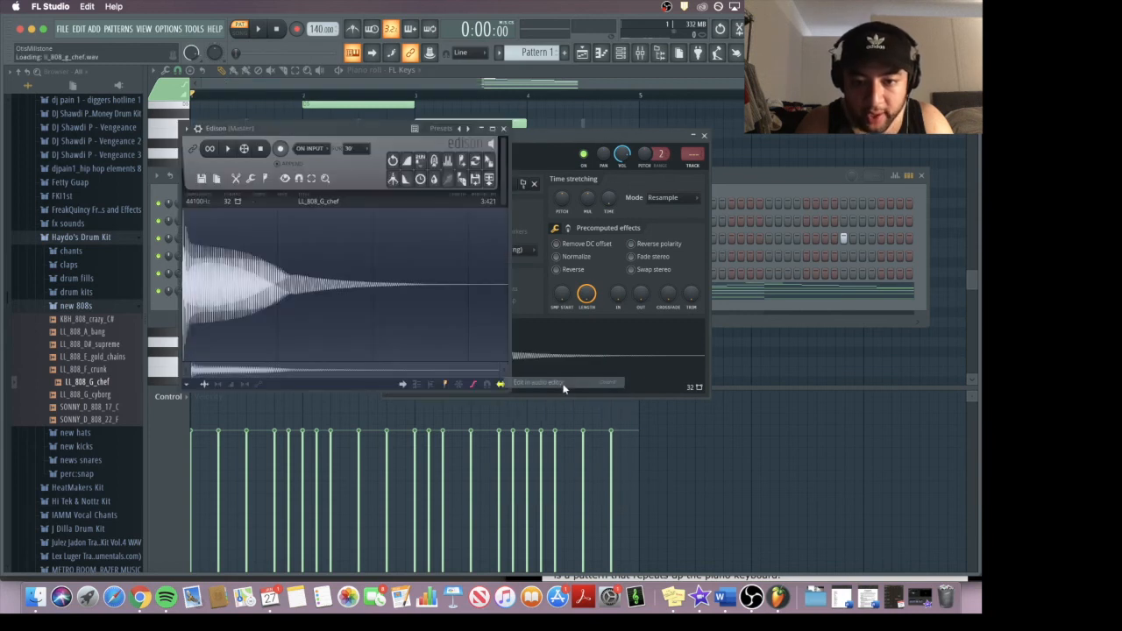
# Detect the pitch regions of the 808 sample in Edison to find its pitch, and close the editor.
pyautogui.rightClick(296, 251)
pyautogui.moveTo(317, 303)
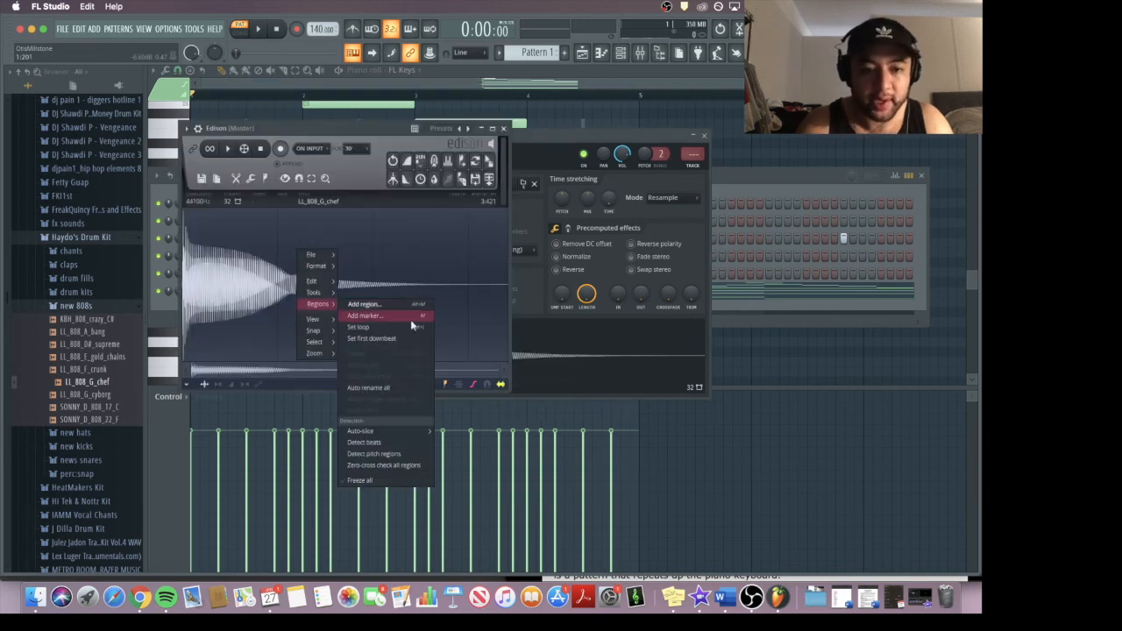
pyautogui.click(395, 454)
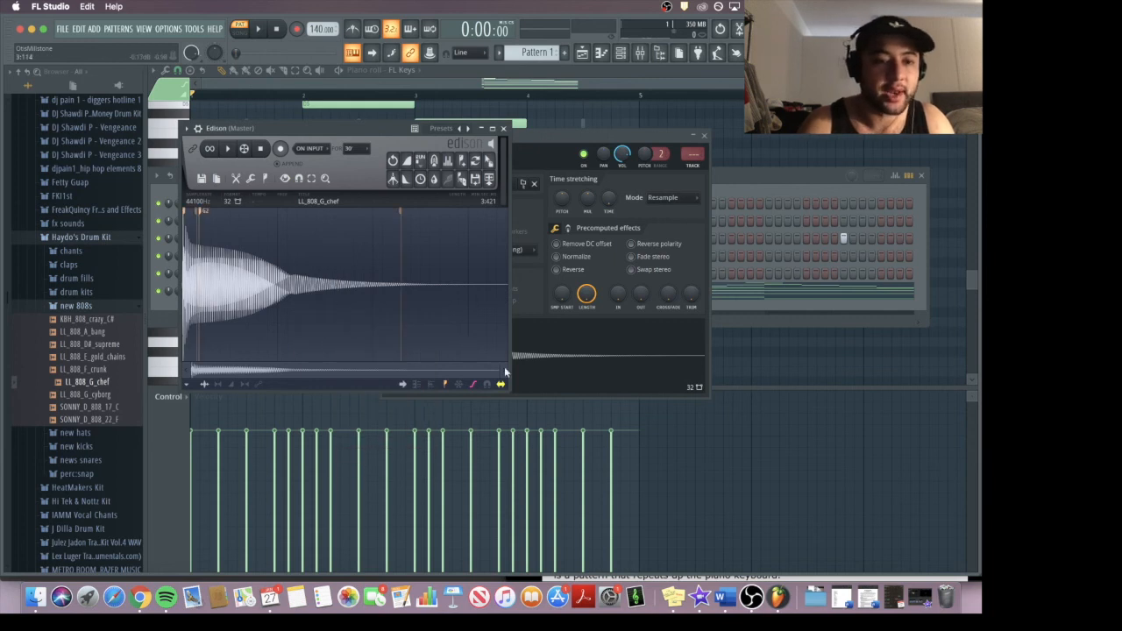
pyautogui.moveTo(499, 372)
pyautogui.mouseDown()
pyautogui.moveTo(272, 369)
pyautogui.moveTo(507, 369)
pyautogui.mouseUp()
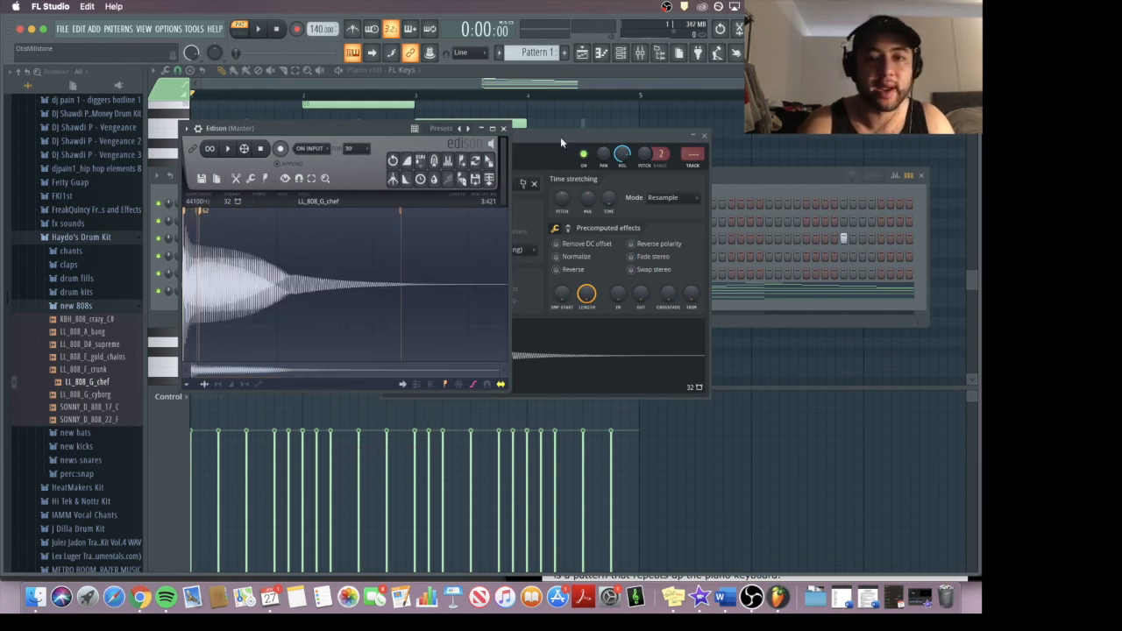
pyautogui.moveTo(505, 370)
pyautogui.mouseDown()
pyautogui.moveTo(197, 368)
pyautogui.moveTo(506, 370)
pyautogui.mouseUp()
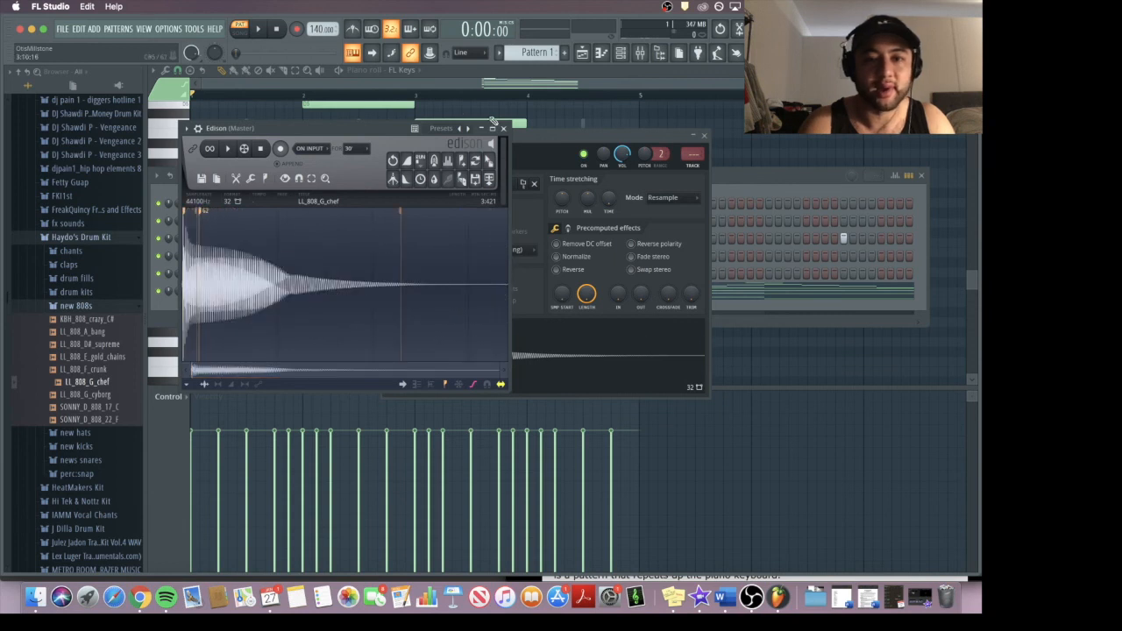
pyautogui.click(504, 129)
# Set the 808 channel's root note to G4 and close its settings.
pyautogui.click(421, 156)
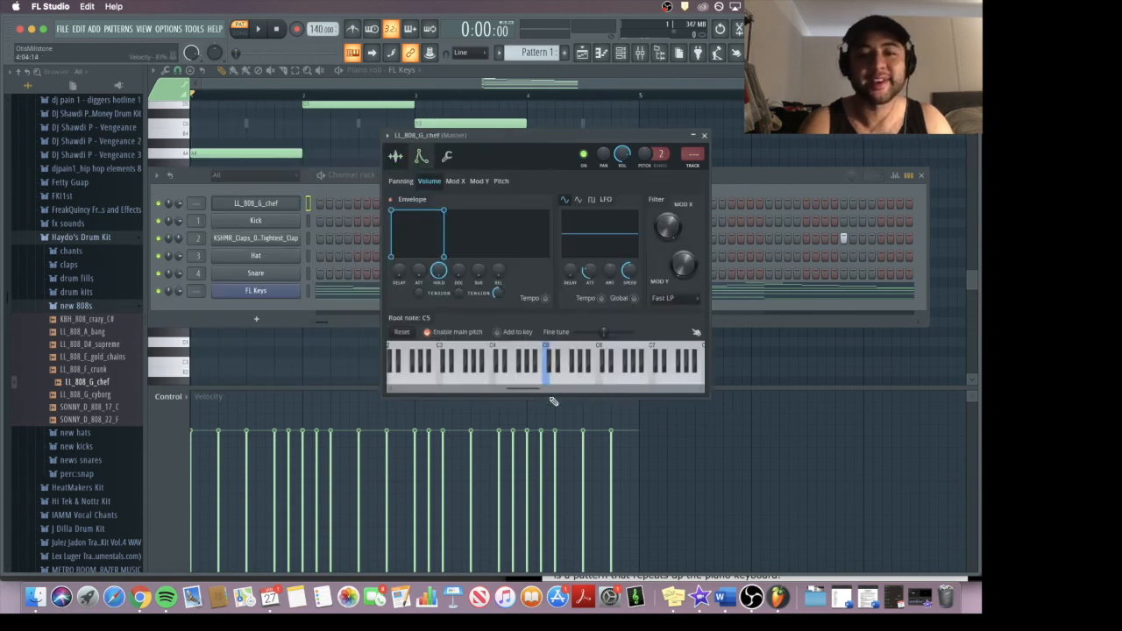
pyautogui.rightClick(532, 382)
pyautogui.rightClick(524, 382)
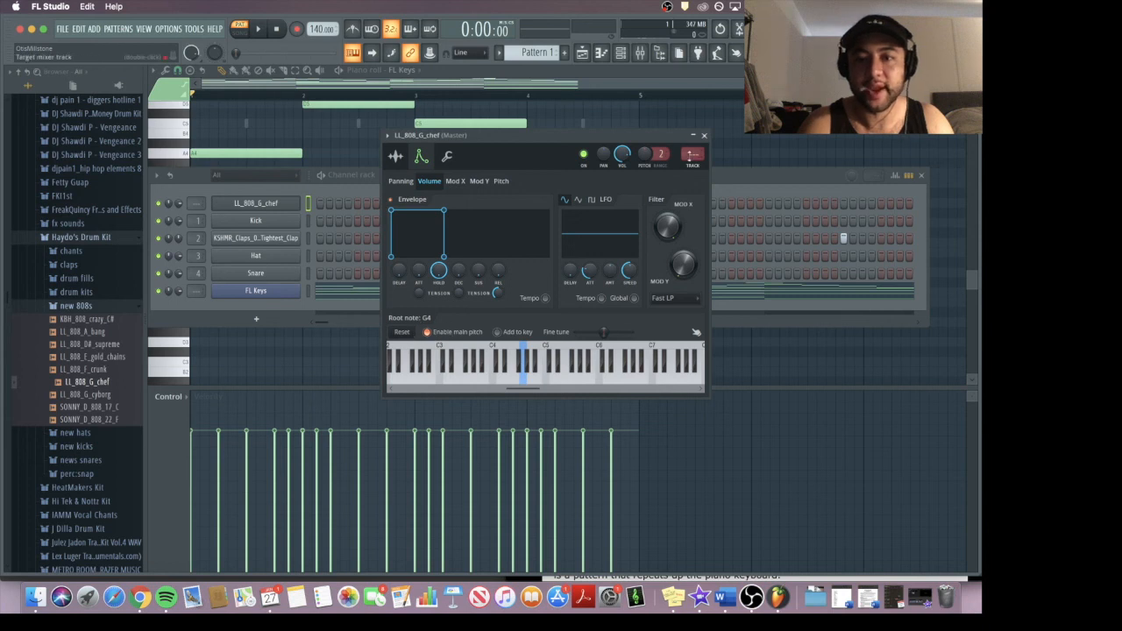
pyautogui.click(703, 135)
# Open the 808 channel's piano roll, and return to the channel rack with the 808 channel selected.
pyautogui.rightClick(270, 206)
pyautogui.click(325, 203)
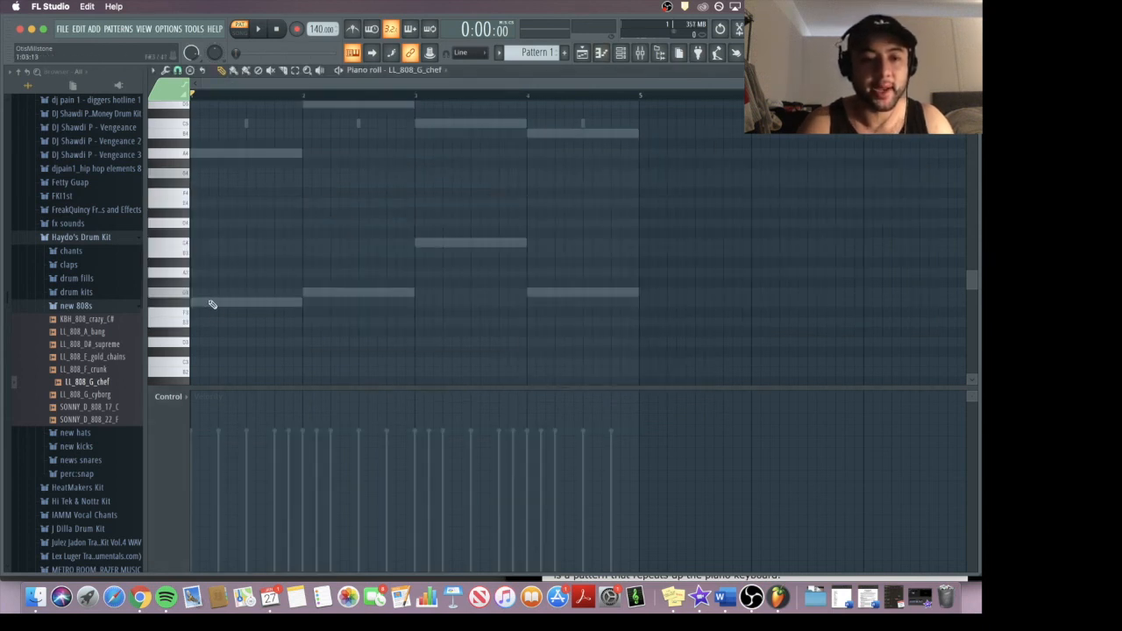
pyautogui.click(621, 56)
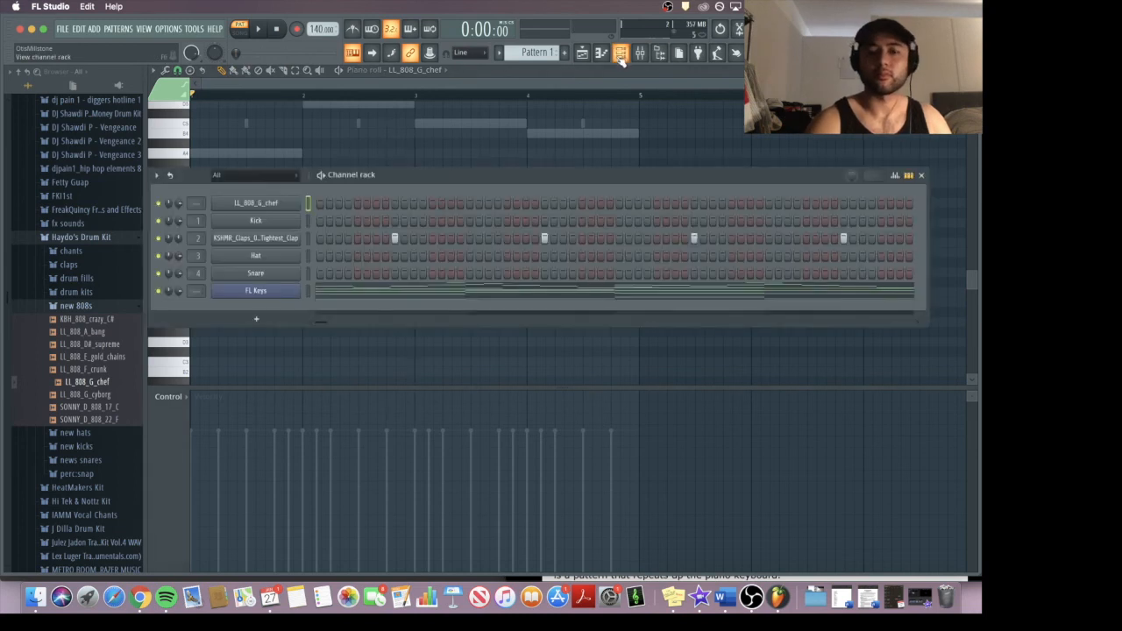
pyautogui.click(273, 203)
pyautogui.click(704, 136)
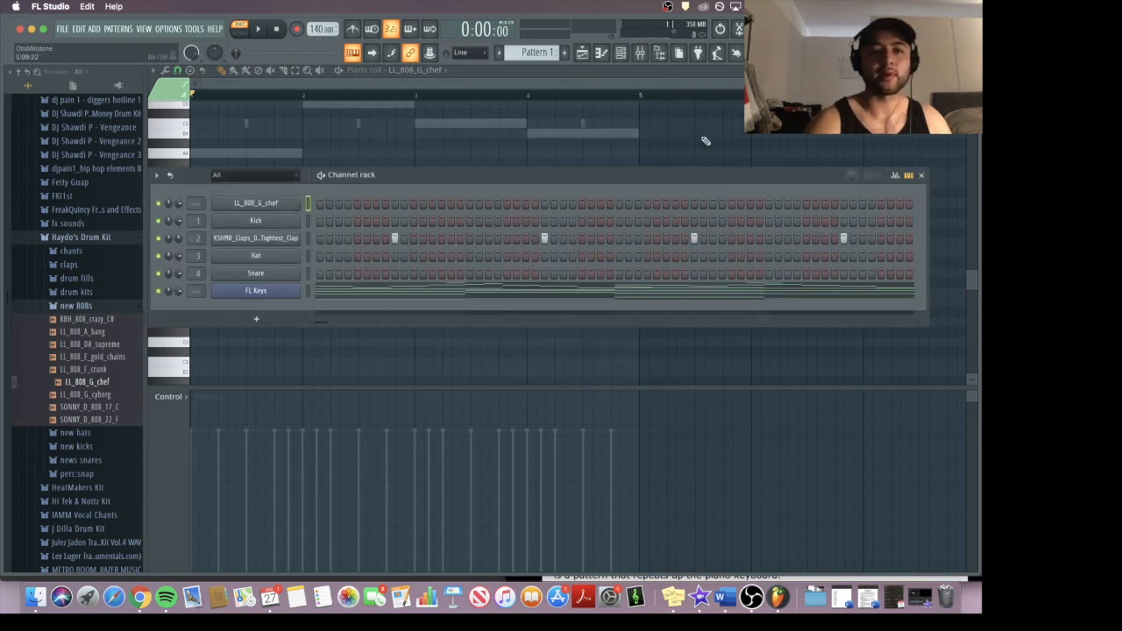
# Record an 808 bass line with F#4 and C4 notes live over the pattern as notes and automation.
pyautogui.click(303, 29)
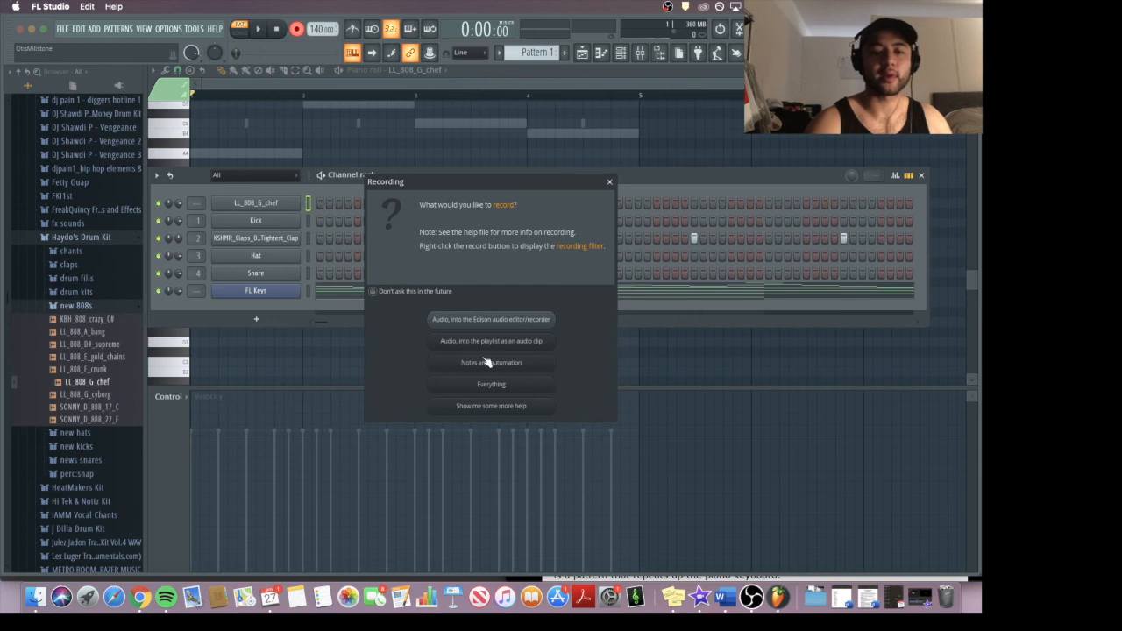
pyautogui.click(488, 365)
pyautogui.press('space')
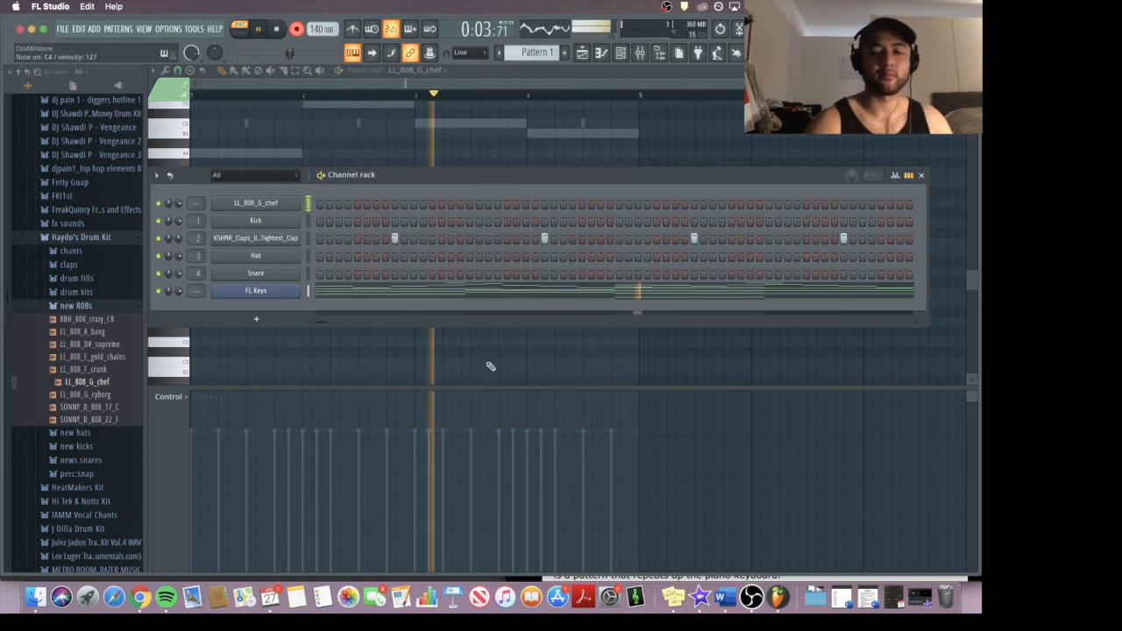
pyautogui.press('space')
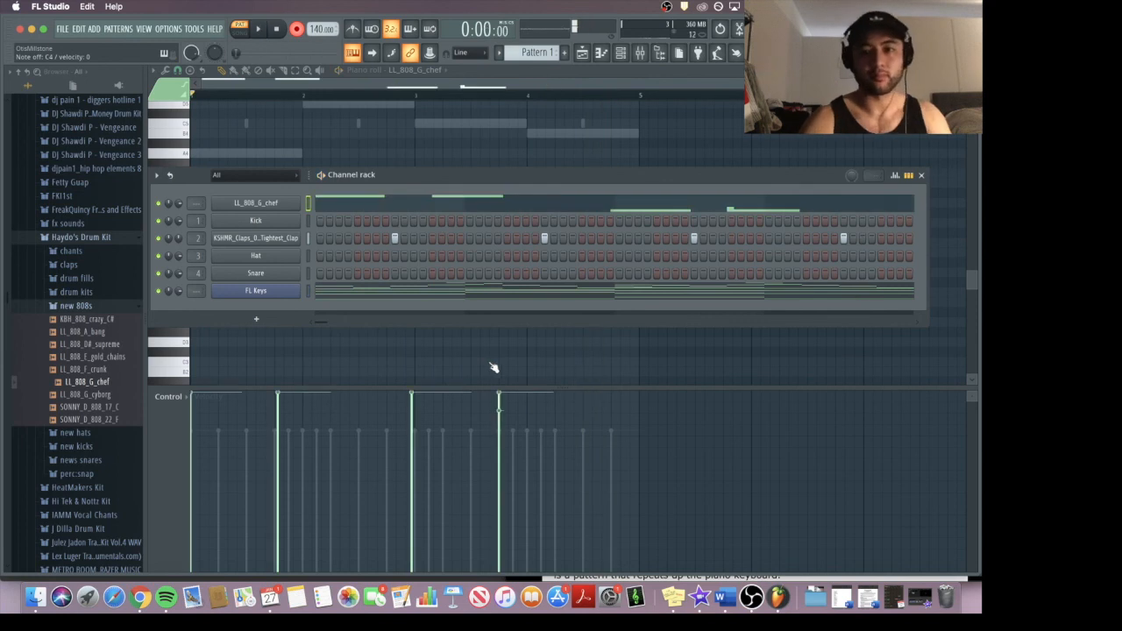
# Quantize the recorded 808 notes in the piano roll and lengthen them all with quick legato.
pyautogui.click(708, 203)
pyautogui.click(709, 202)
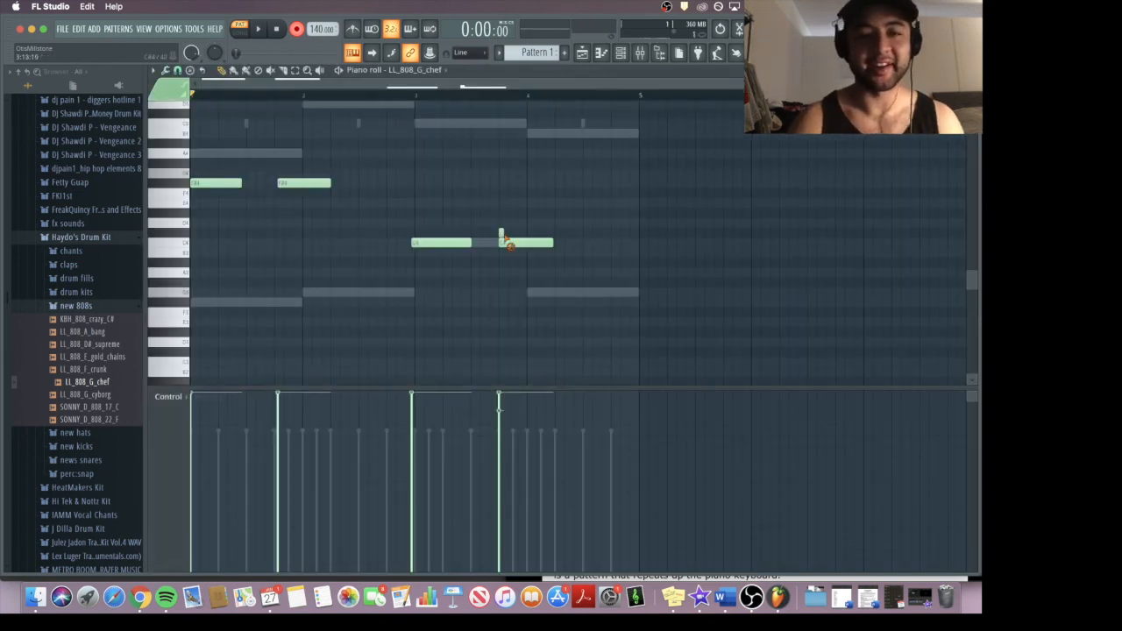
pyautogui.click(165, 70)
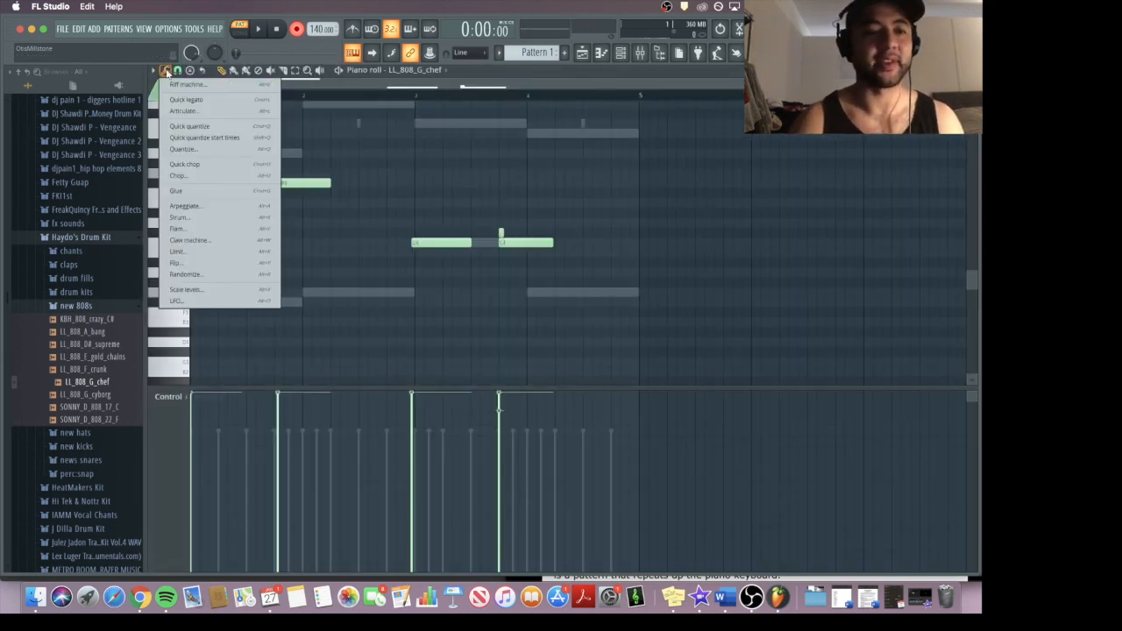
pyautogui.click(200, 150)
pyautogui.click(552, 334)
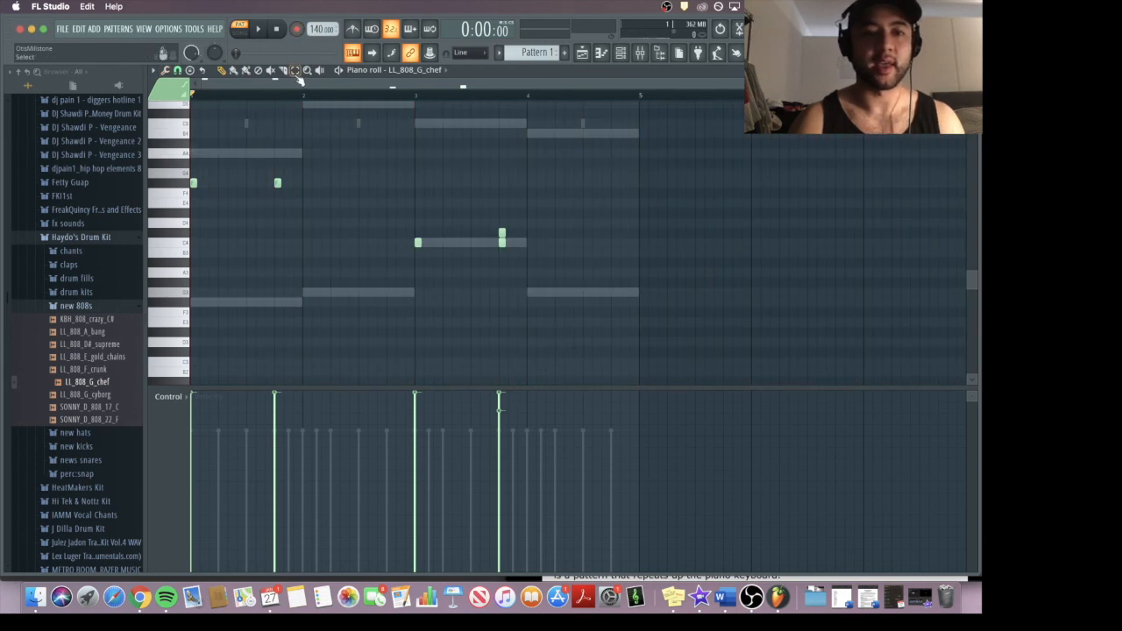
pyautogui.moveTo(672, 325); pyautogui.dragTo(193, 130)
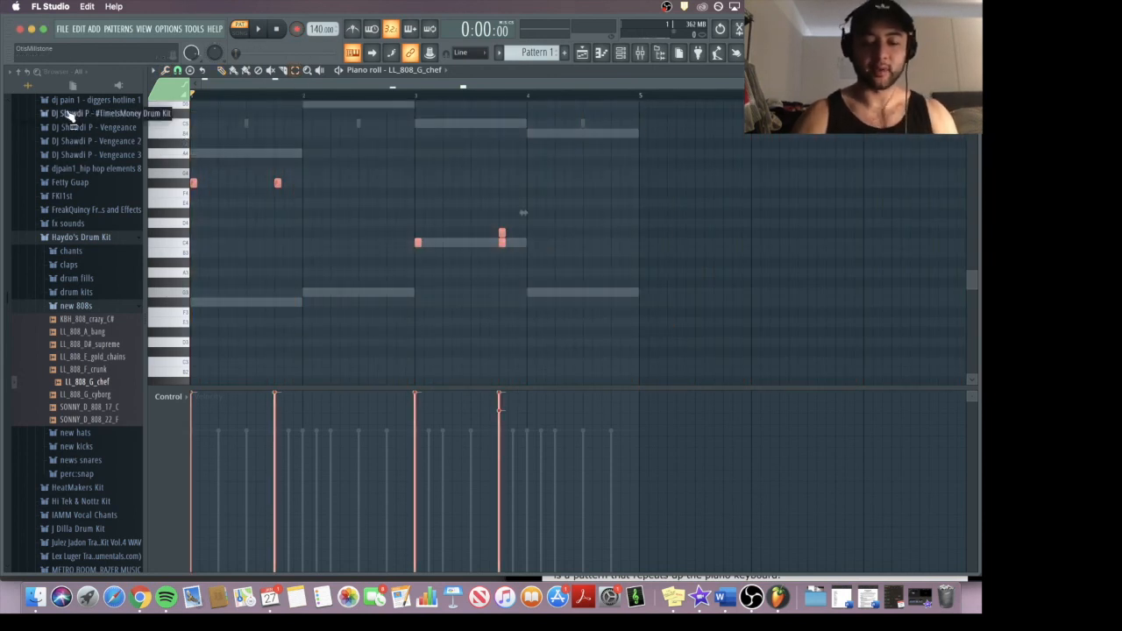
pyautogui.press('super+l')
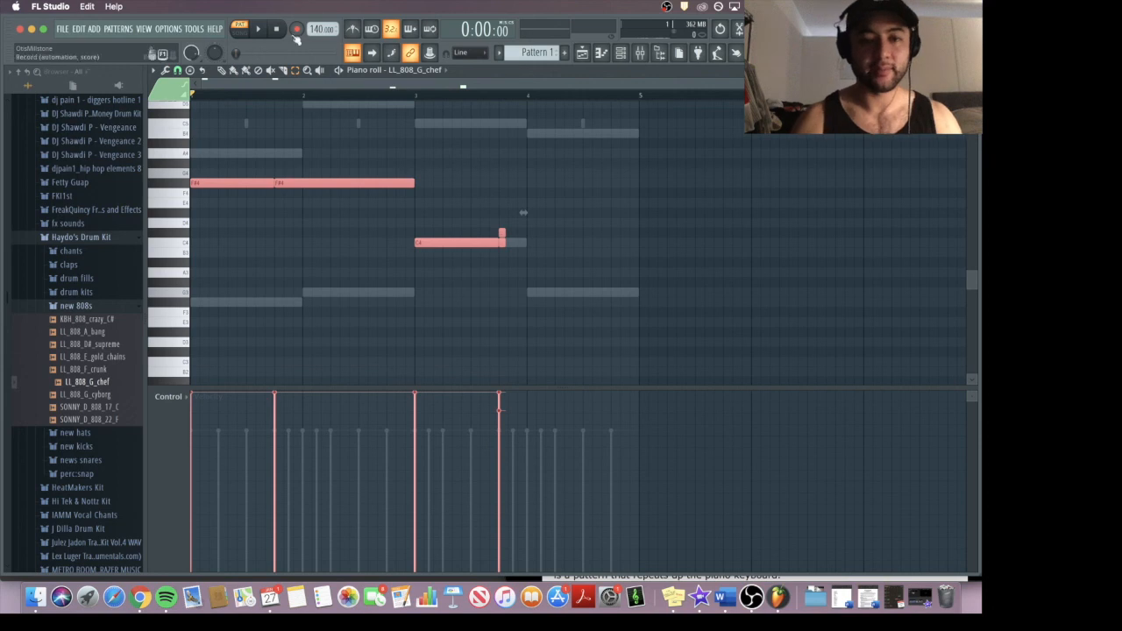
# Complete the 808 line by extending the last C to bar three's end, adding a one-bar G3 in bar four, and lowering the recorded notes an octave.
pyautogui.click(543, 207)
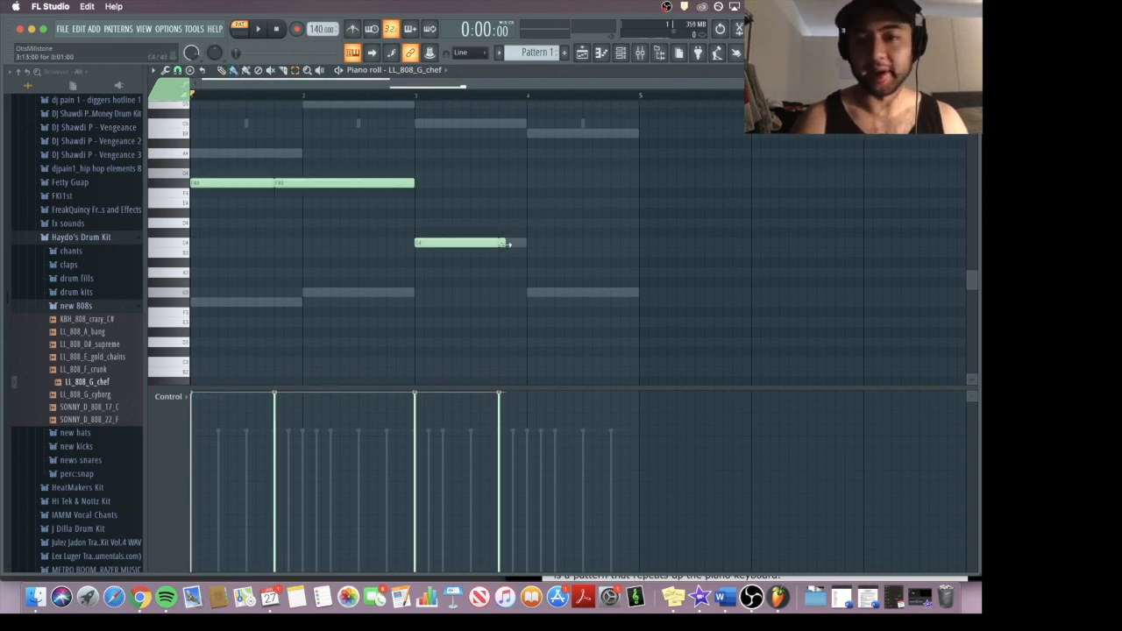
pyautogui.click(539, 293)
pyautogui.moveTo(540, 294); pyautogui.dragTo(642, 202)
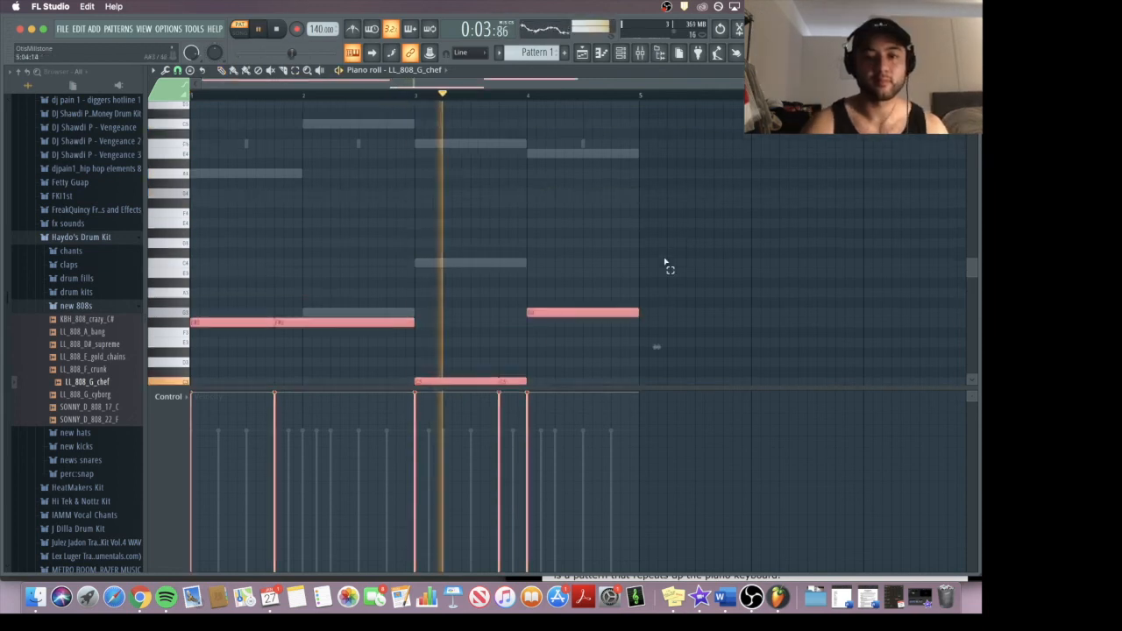
pyautogui.scroll(2, 663, 263)
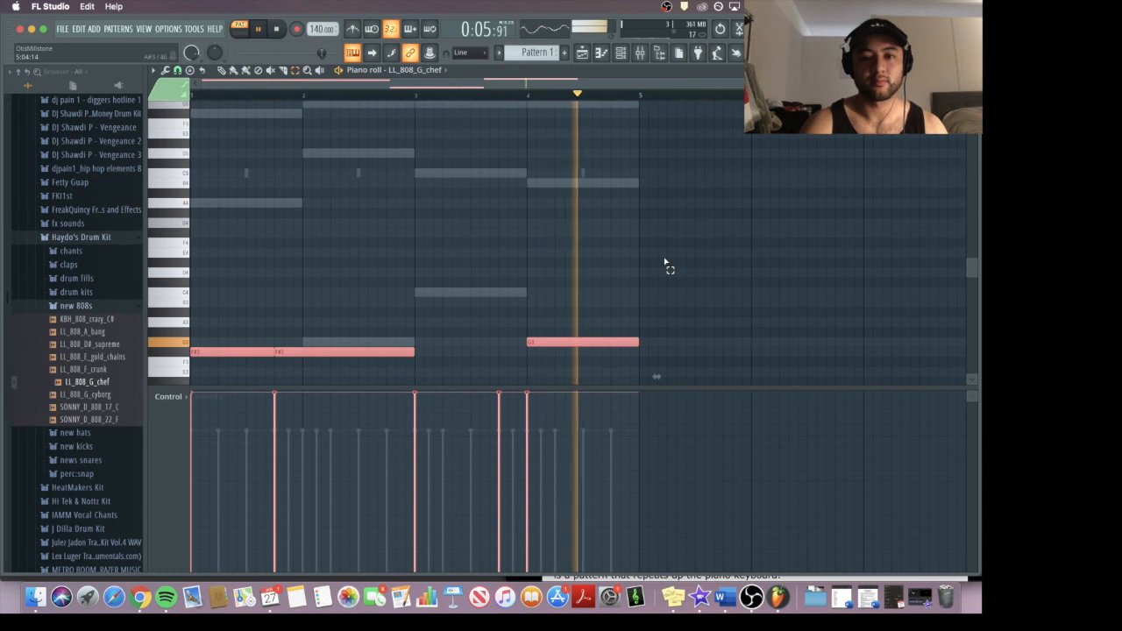
# Load the LL_hihat_pirate_king sample from the drum kit's new hats folder onto the Hat channel in the channel rack.
pyautogui.click(622, 61)
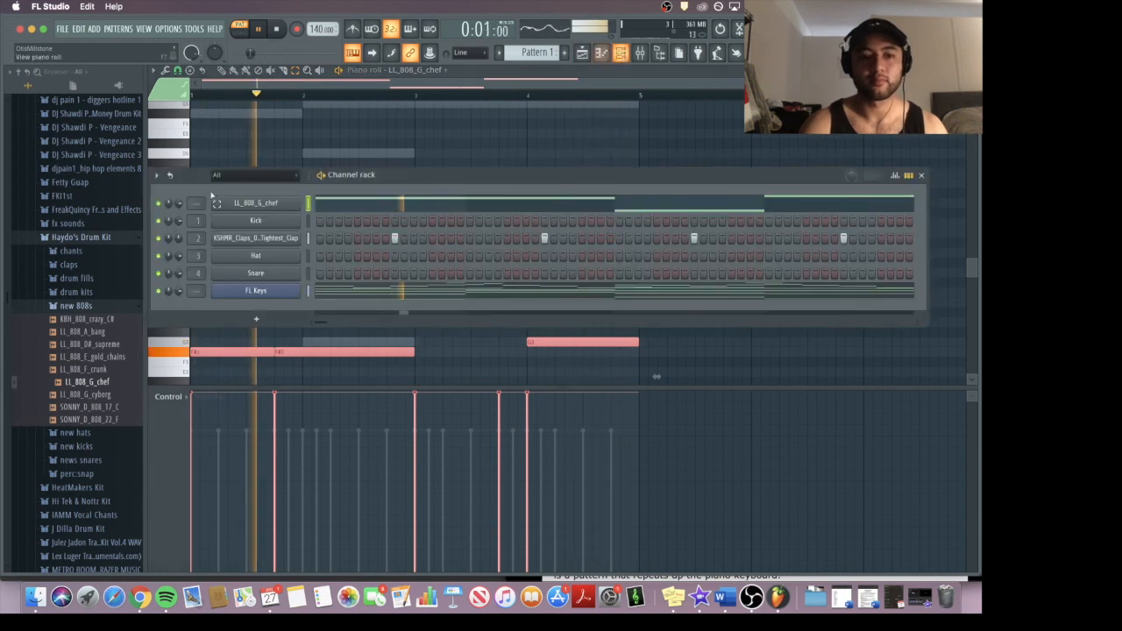
pyautogui.click(77, 304)
pyautogui.click(86, 321)
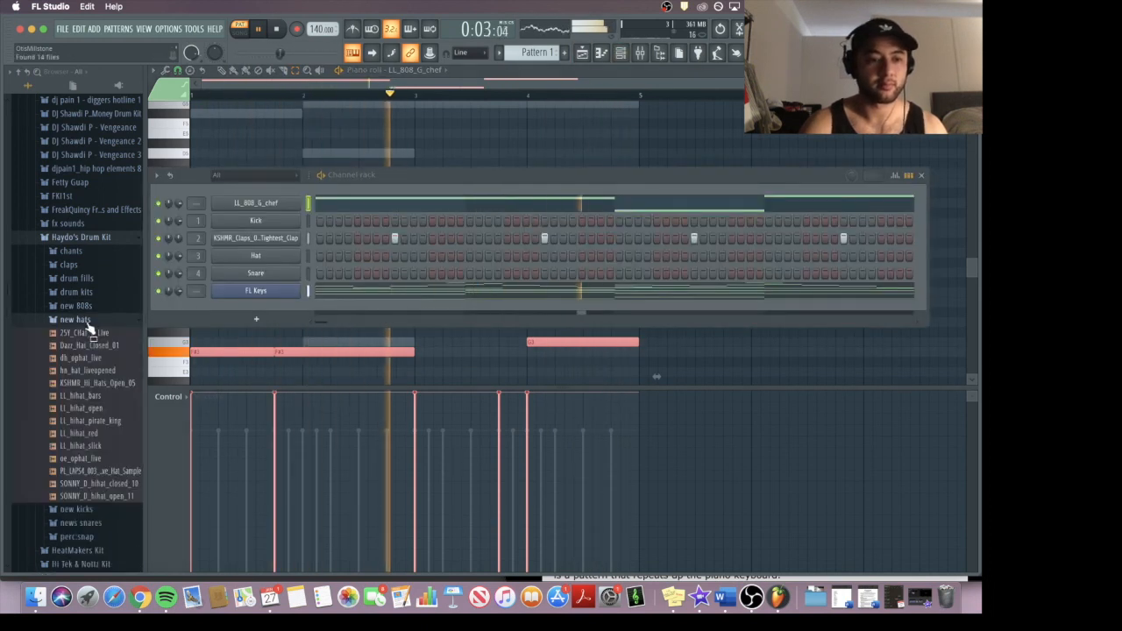
pyautogui.click(88, 395)
pyautogui.moveTo(92, 420); pyautogui.dragTo(277, 257)
# Fill every second step of the hi-hat channel, then stop playback and collapse the new hats folder.
pyautogui.rightClick(277, 256)
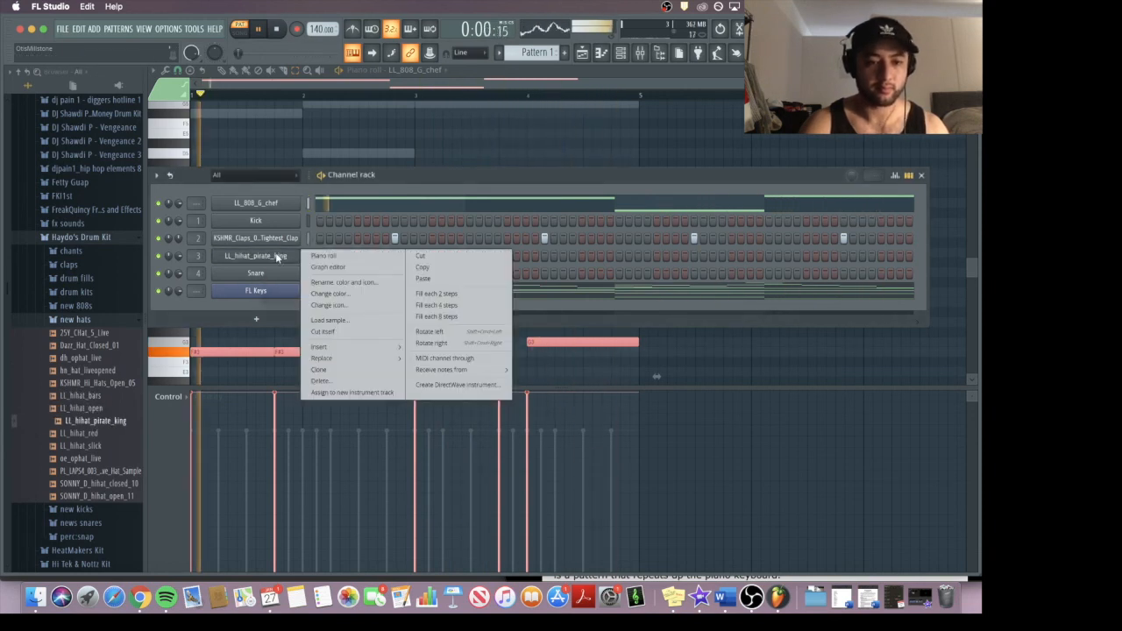
pyautogui.click(443, 294)
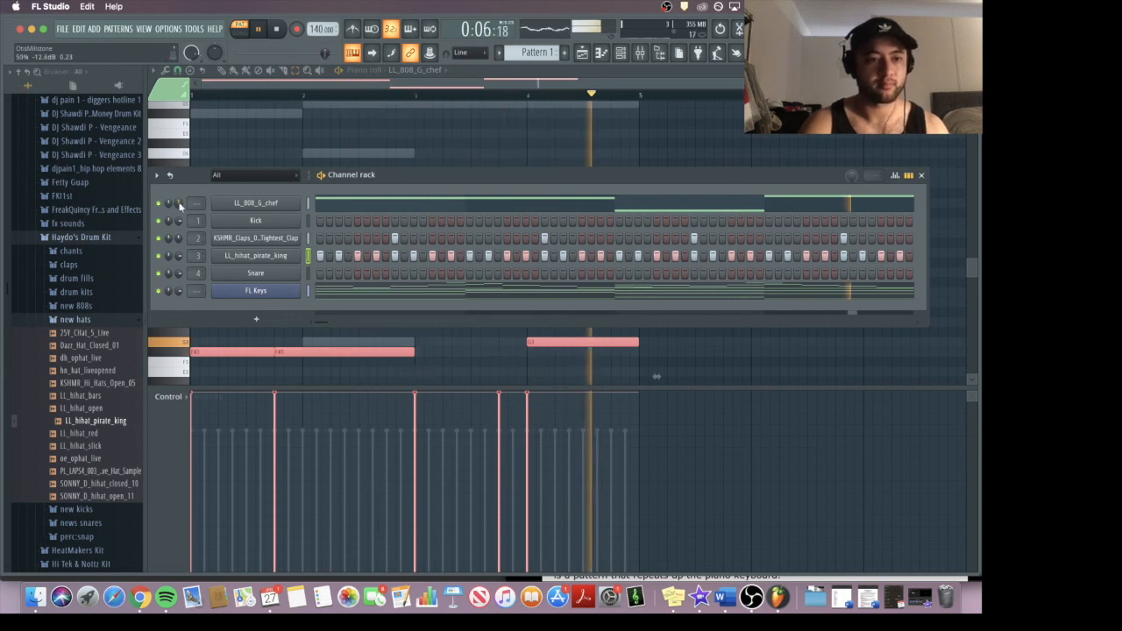
pyautogui.click(117, 321)
pyautogui.press('space')
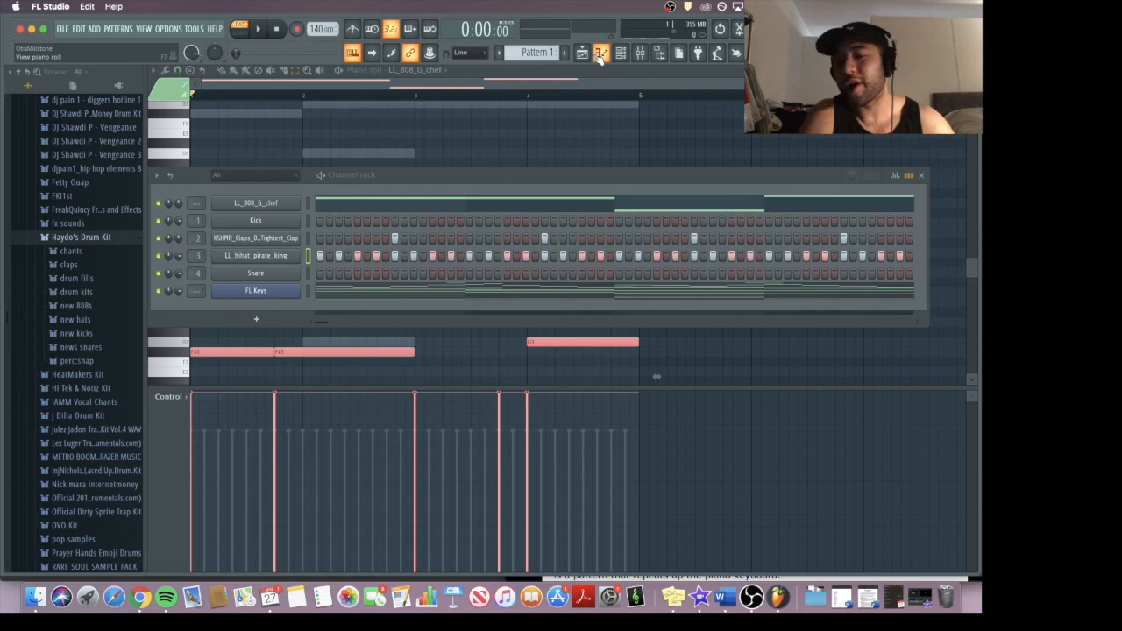